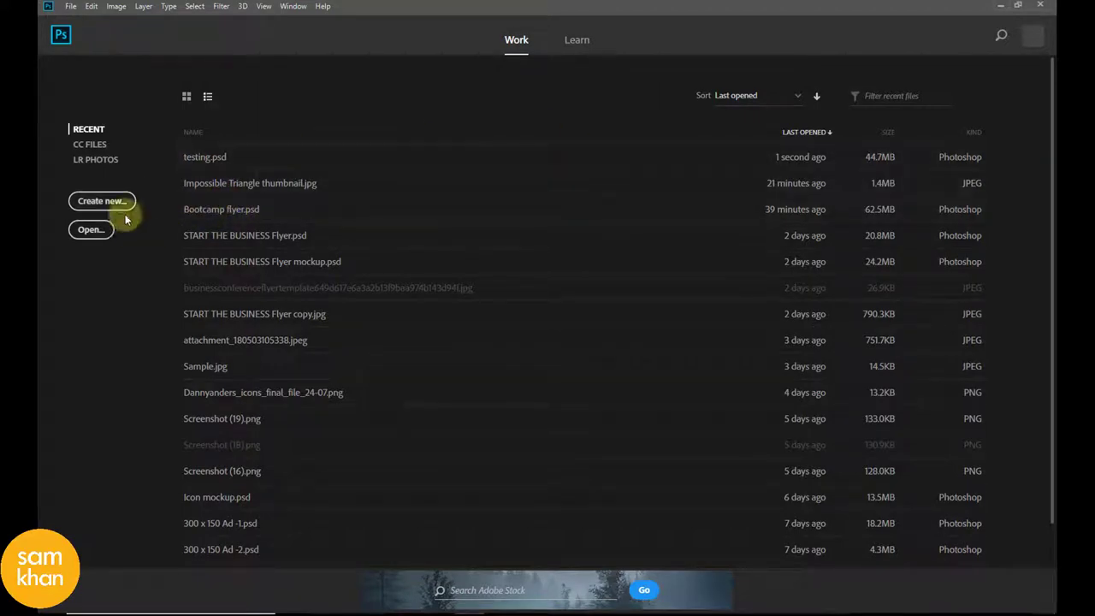
# Create a Web Large 1920 × 1080 document at 200 ppi with a white artboard.
pyautogui.click(100, 200)
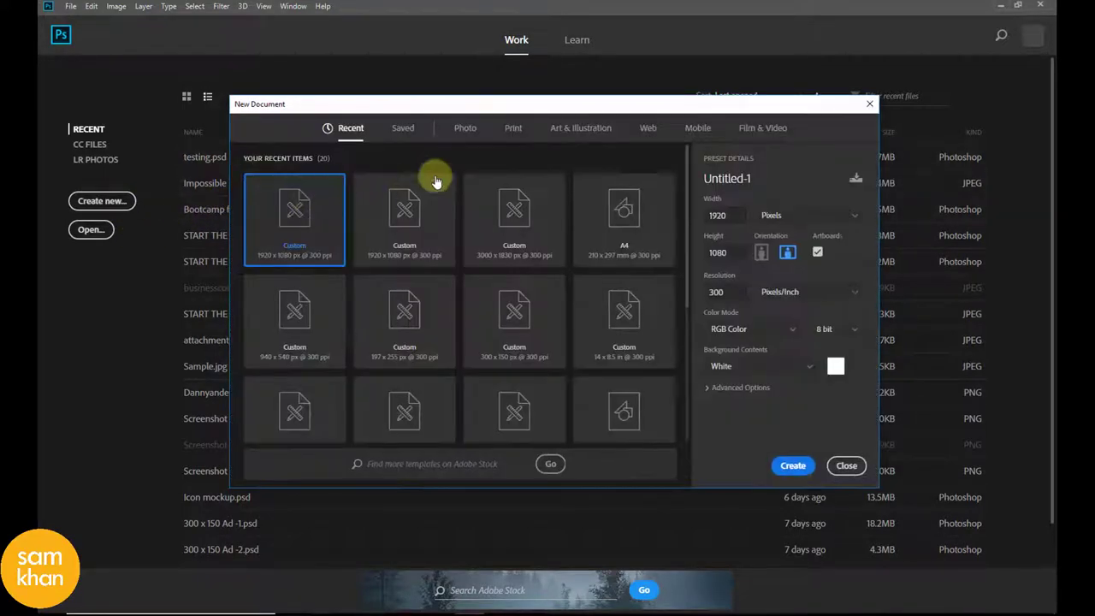
pyautogui.click(647, 128)
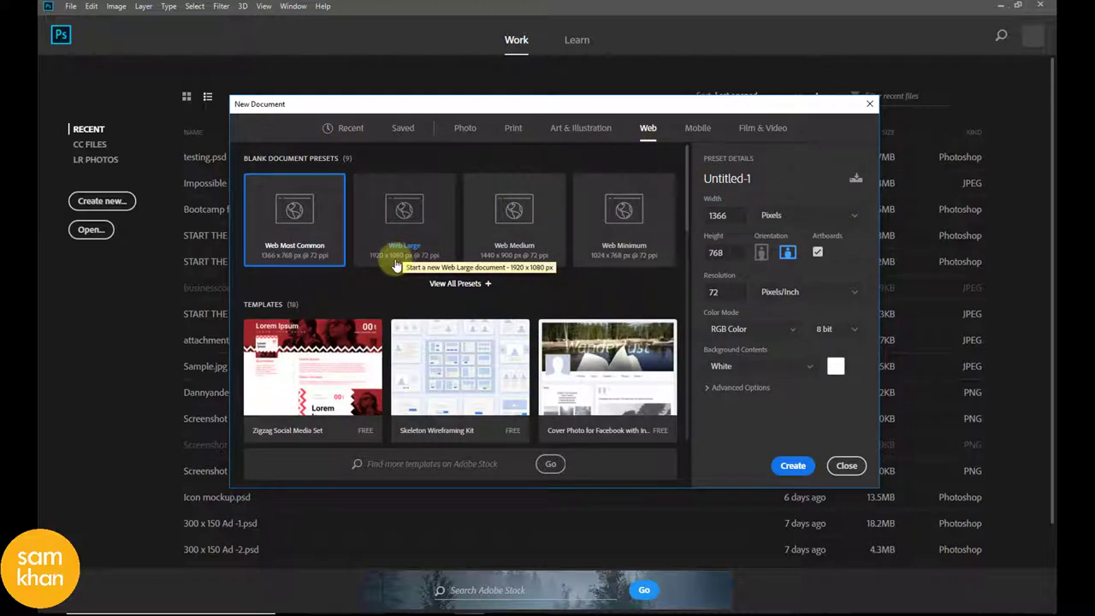
pyautogui.click(406, 214)
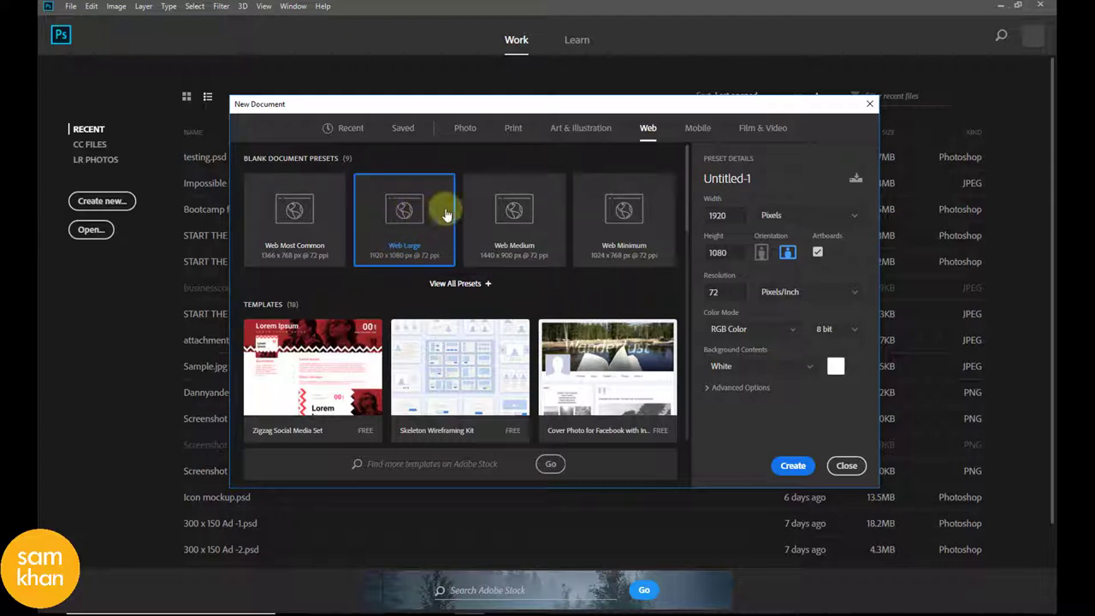
pyautogui.doubleClick(714, 292)
pyautogui.write('200')
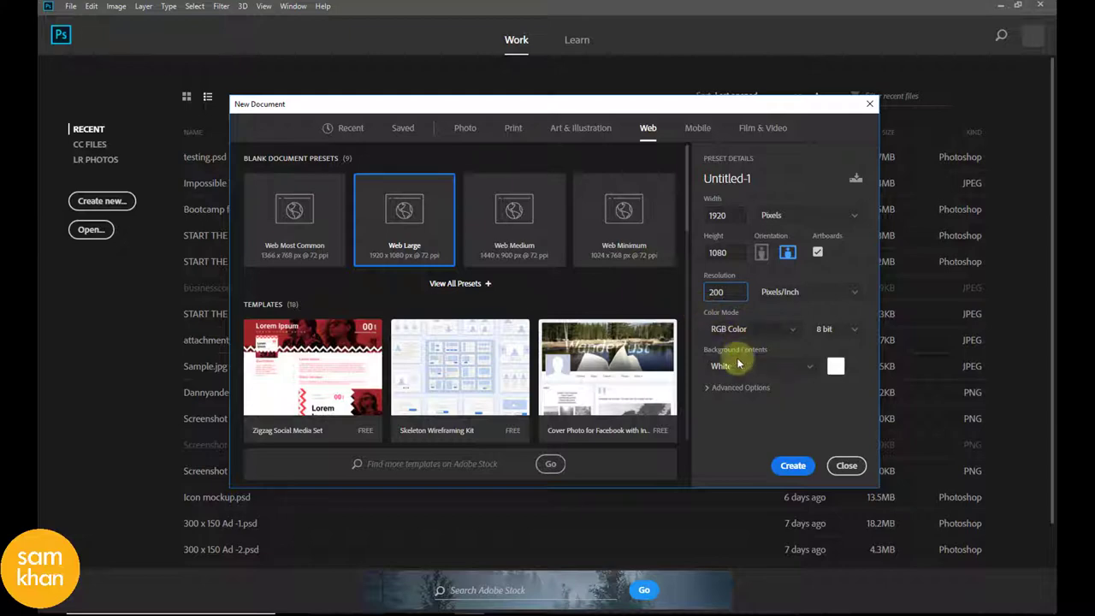
pyautogui.click(800, 467)
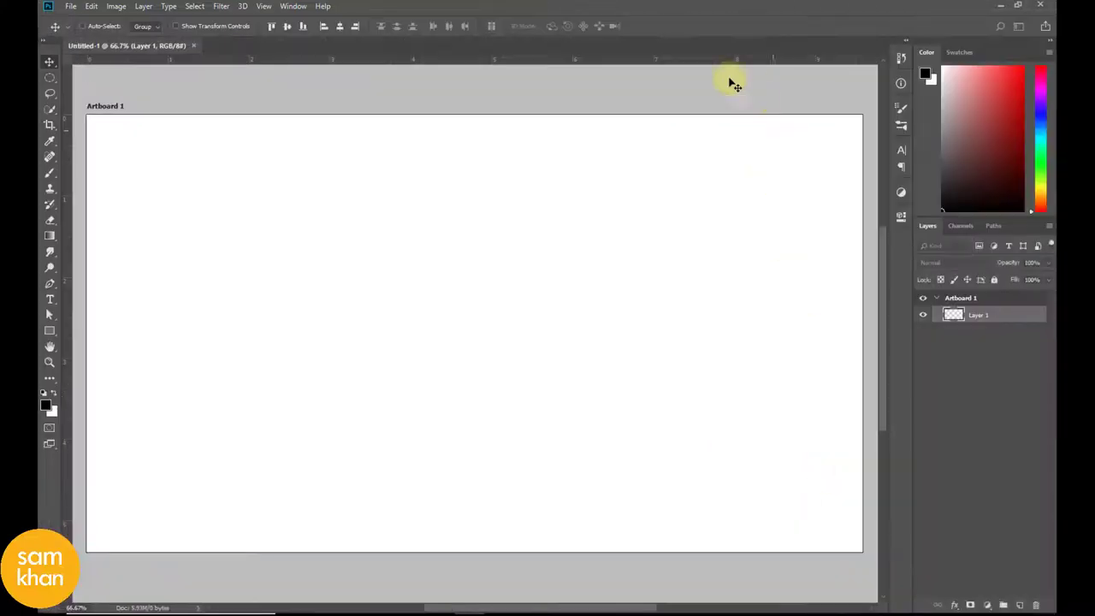
# Place desert-03 from the input folder as an embedded image.
pyautogui.moveTo(547, 262)
pyautogui.mouseDown()
pyautogui.moveTo(525, 266)
pyautogui.moveTo(536, 271)
pyautogui.mouseUp()
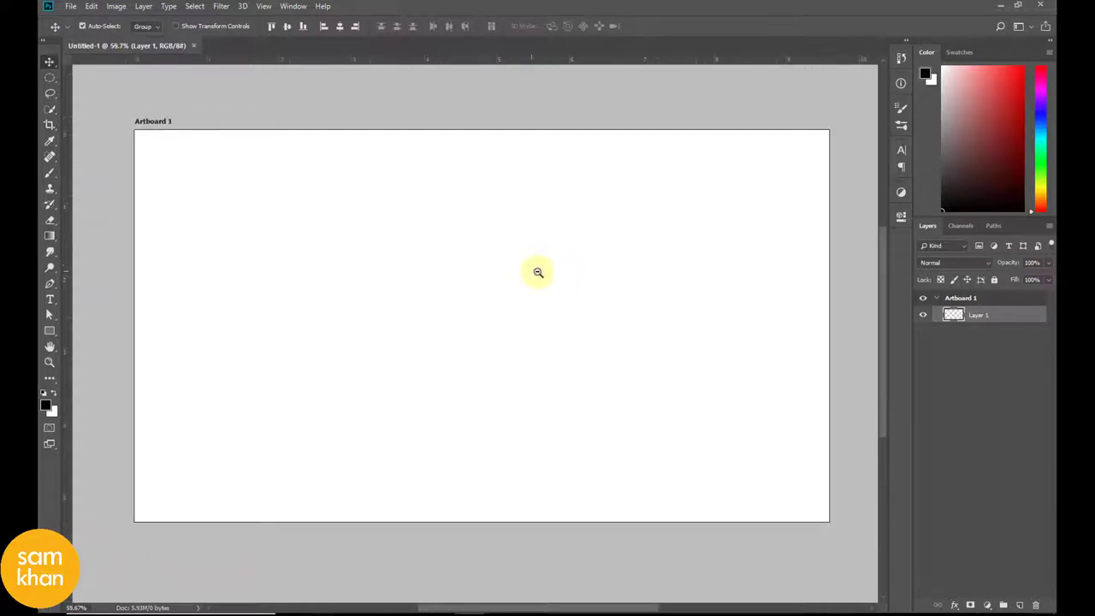
pyautogui.click(71, 7)
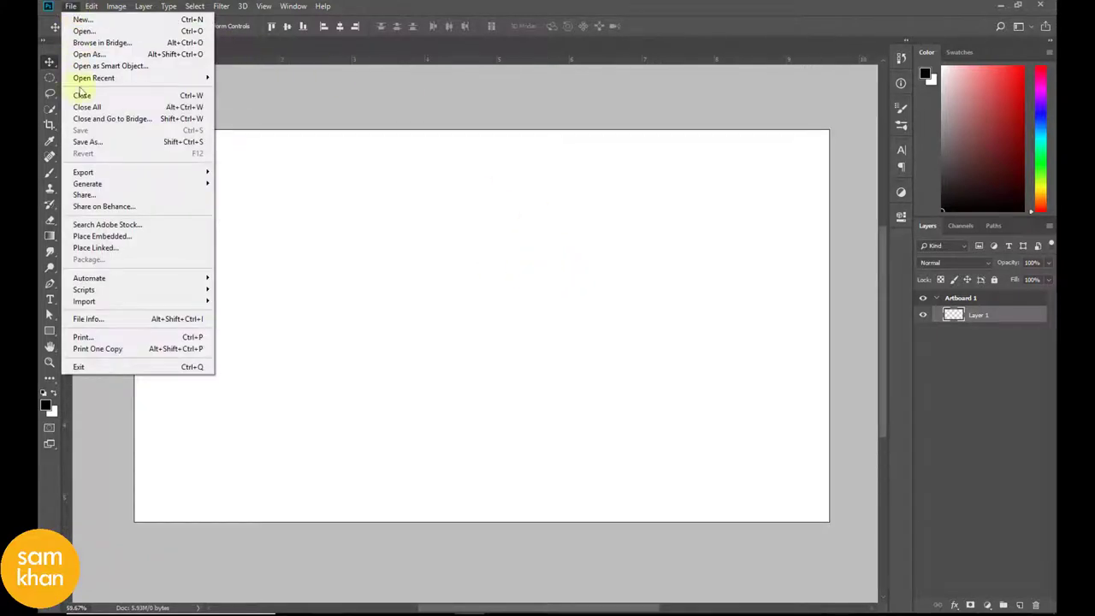
pyautogui.click(143, 242)
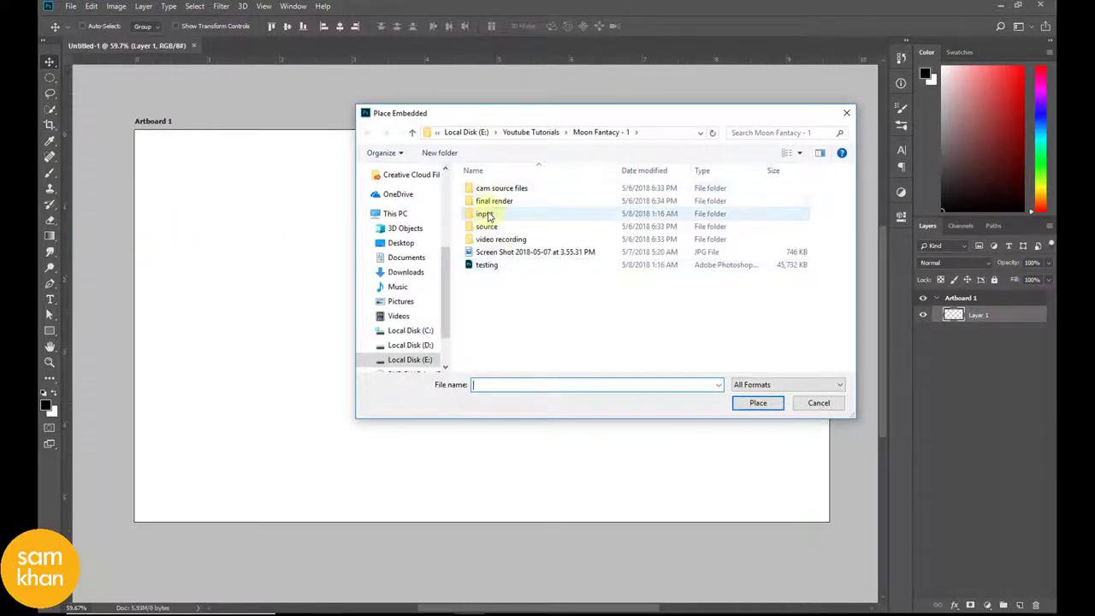
pyautogui.doubleClick(486, 215)
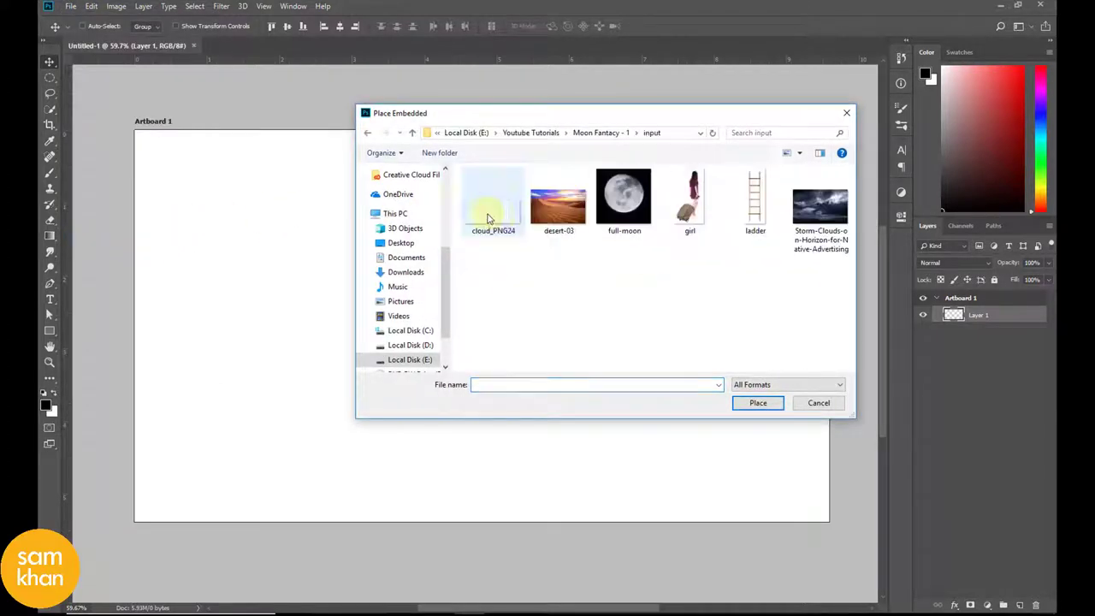
pyautogui.doubleClick(561, 207)
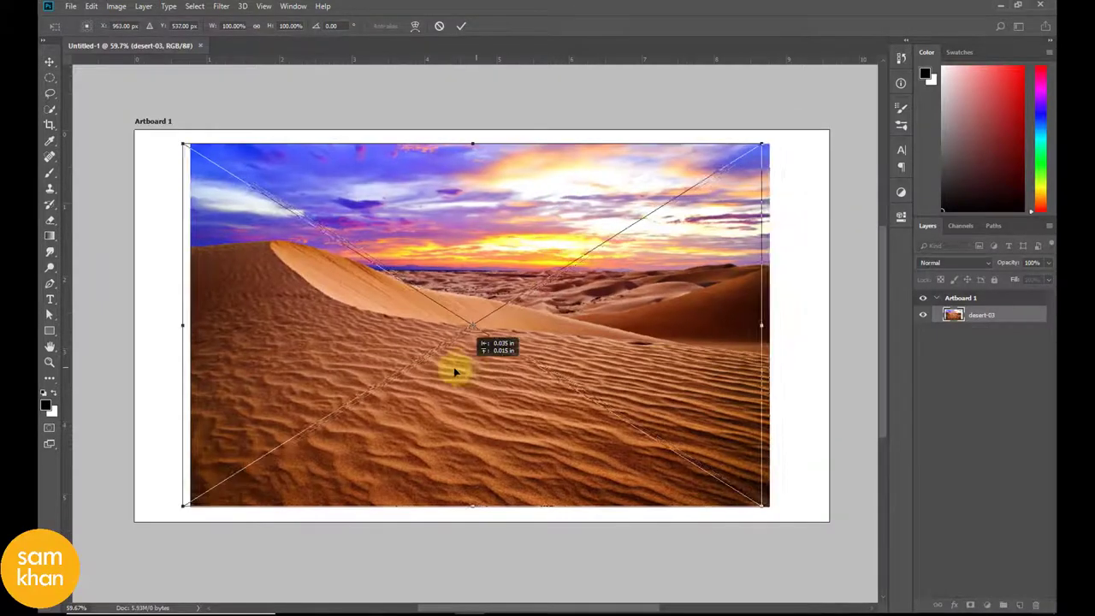
# Scale desert-03 to full artboard width and move it low, leaving white above.
pyautogui.moveTo(455, 372); pyautogui.dragTo(400, 390)
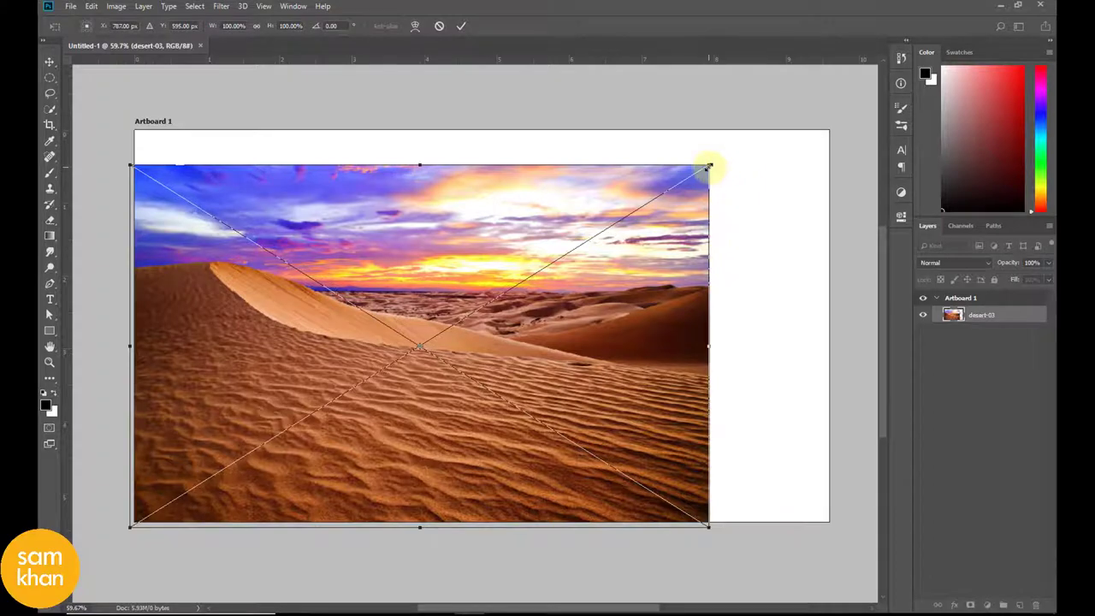
pyautogui.moveTo(708, 166); pyautogui.dragTo(835, 90)
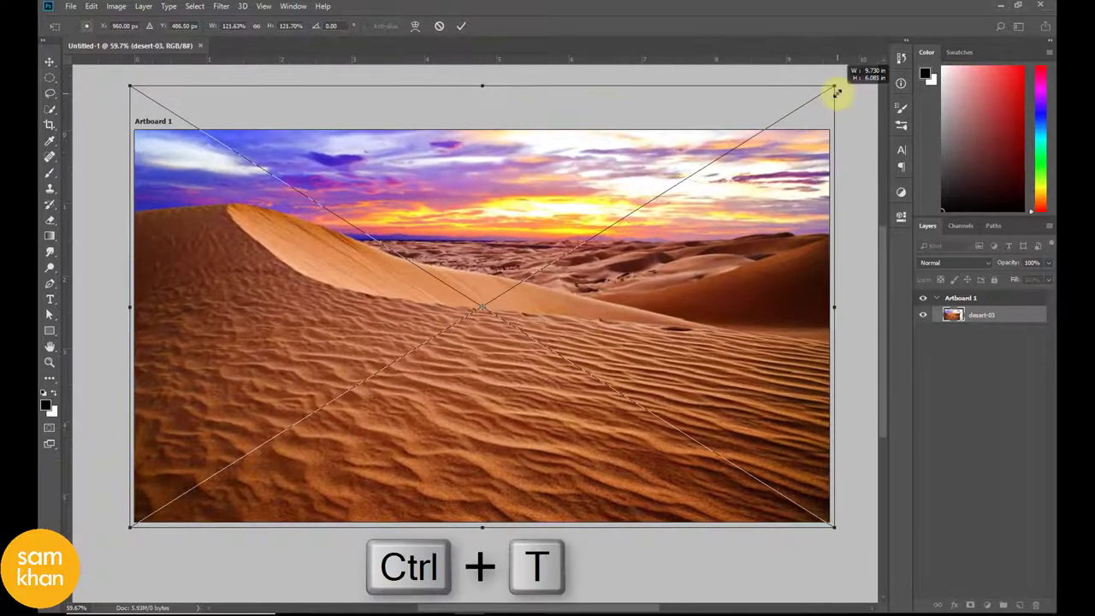
pyautogui.moveTo(761, 278); pyautogui.dragTo(760, 399)
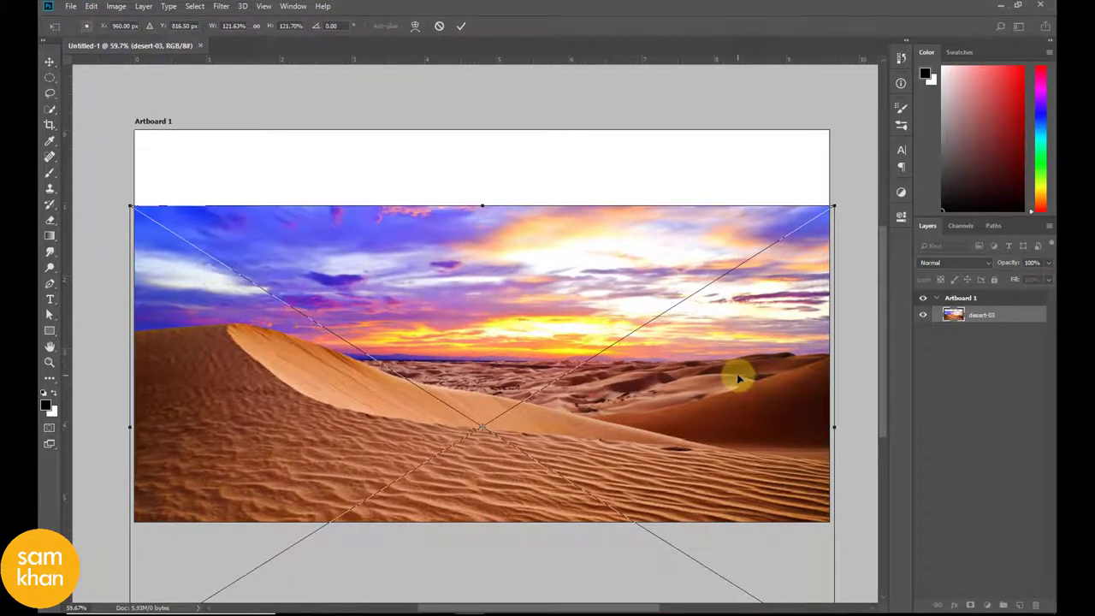
pyautogui.doubleClick(744, 378)
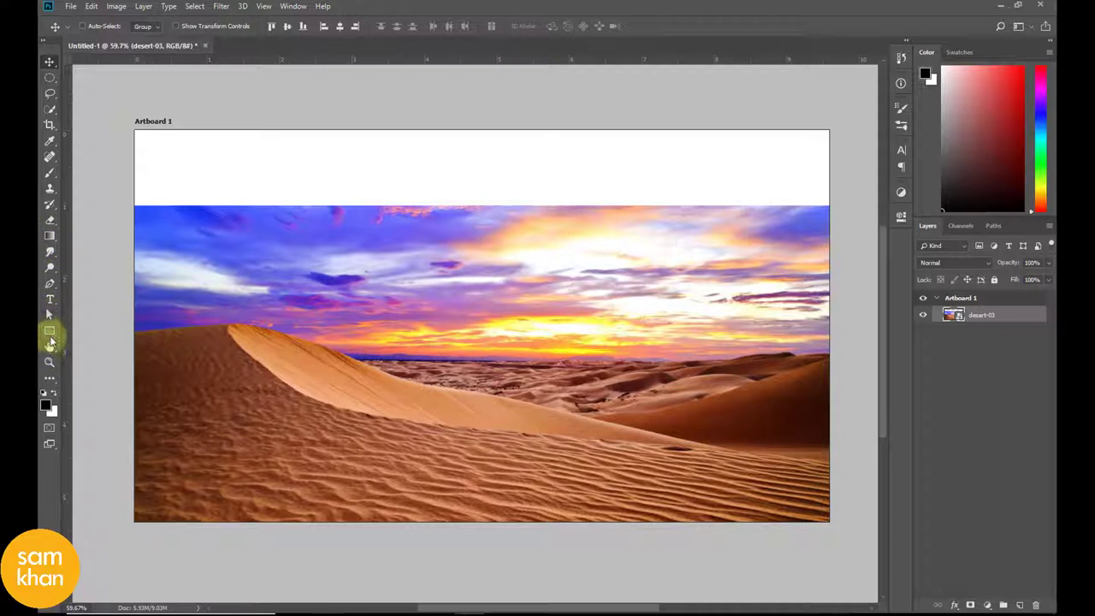
# Trace a Pen path along the dune crest and around the bottom of desert-03.
pyautogui.click(49, 285)
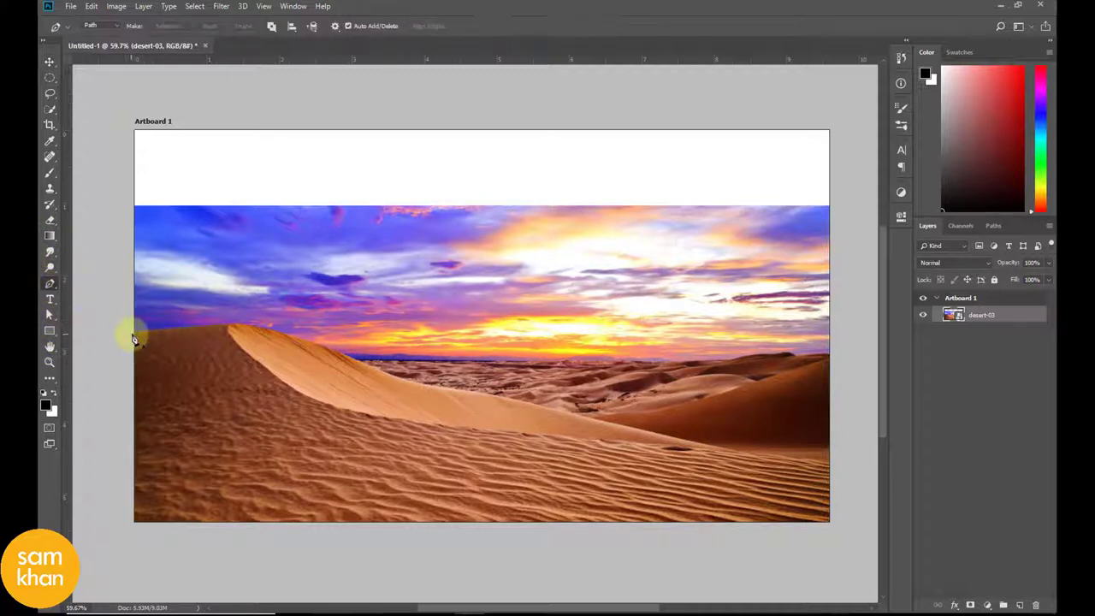
pyautogui.click(133, 332)
pyautogui.scroll(2, 242, 332)
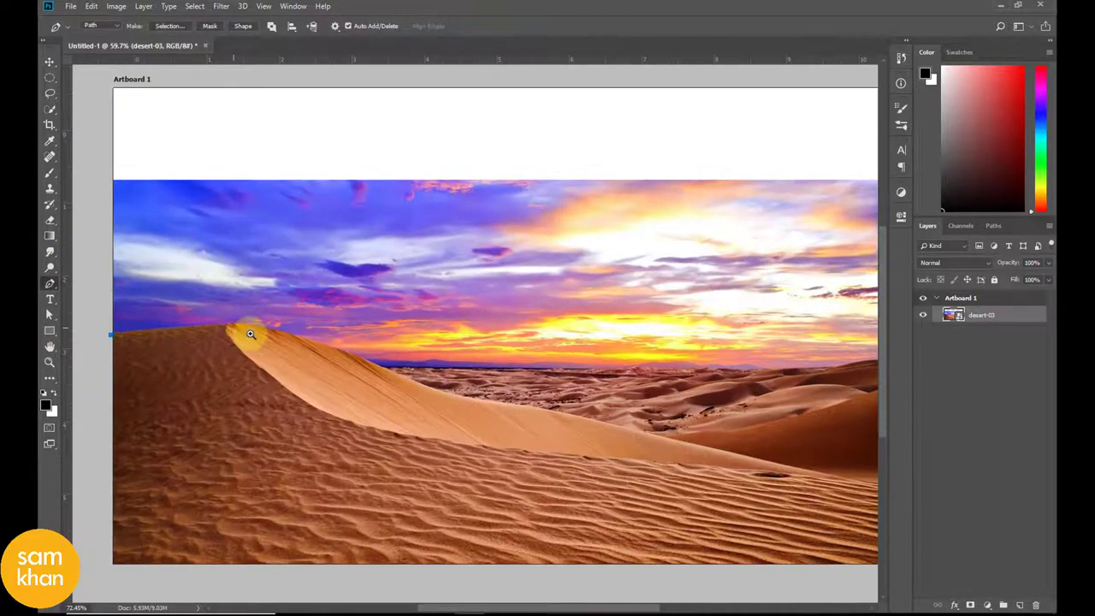
pyautogui.click(255, 326)
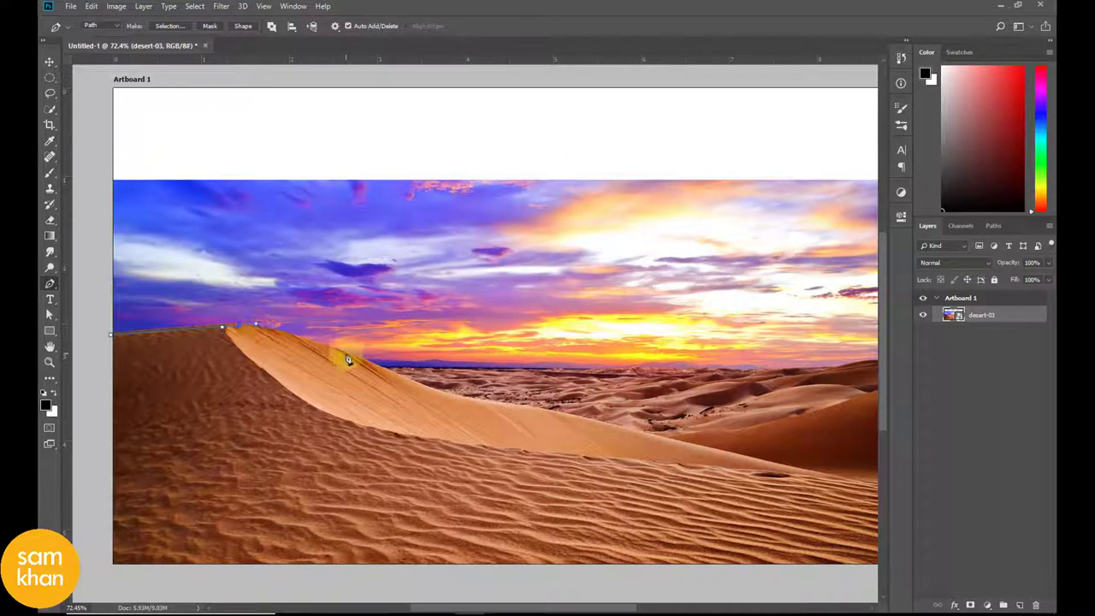
pyautogui.moveTo(324, 340); pyautogui.dragTo(366, 370)
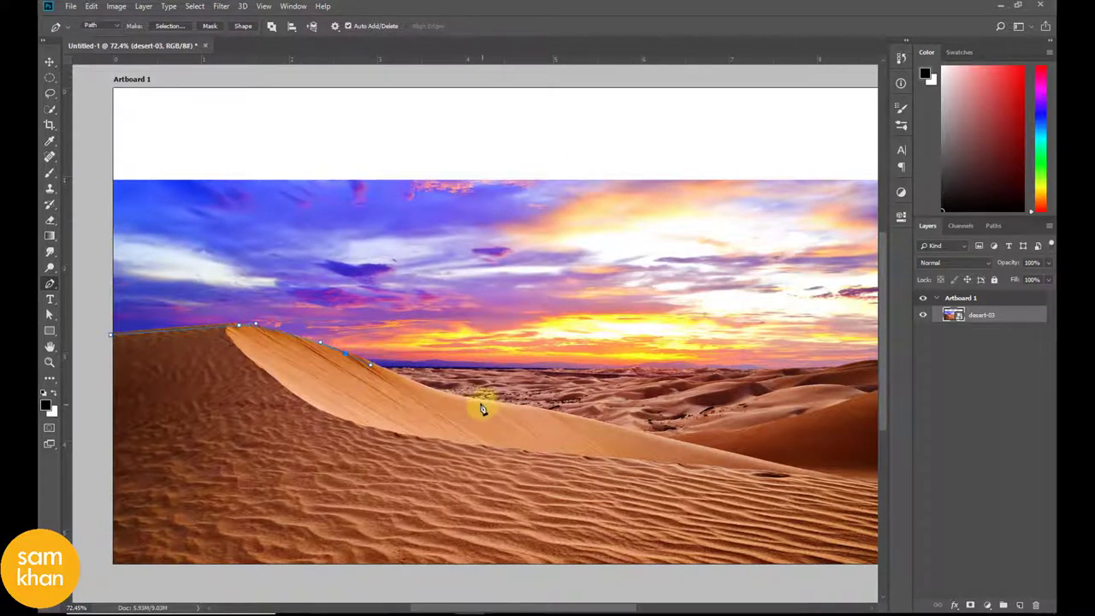
pyautogui.moveTo(494, 409); pyautogui.dragTo(499, 408)
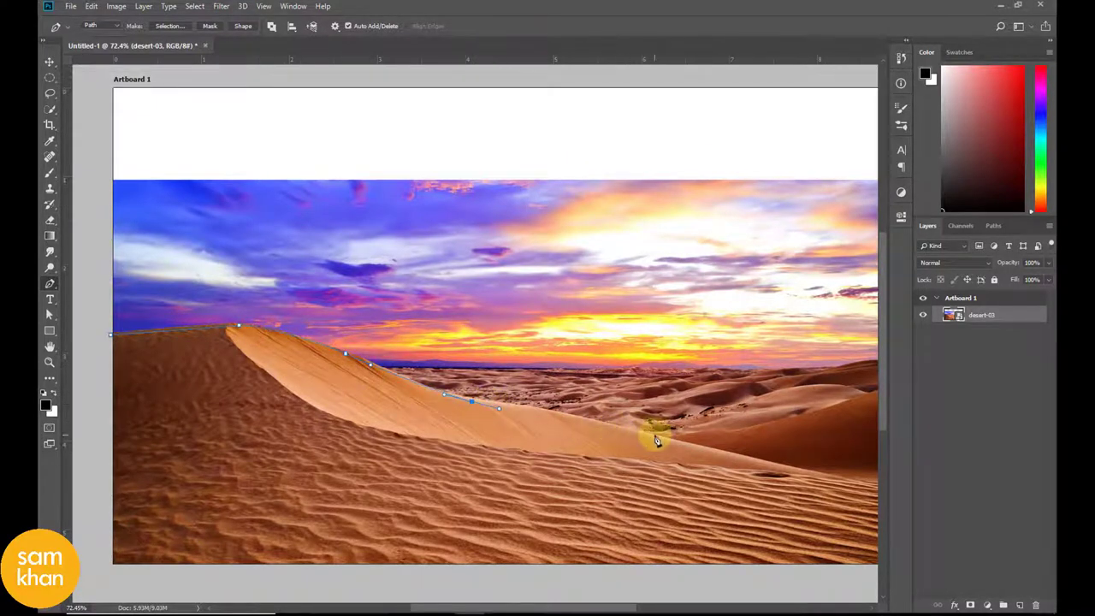
pyautogui.moveTo(726, 454); pyautogui.dragTo(502, 433)
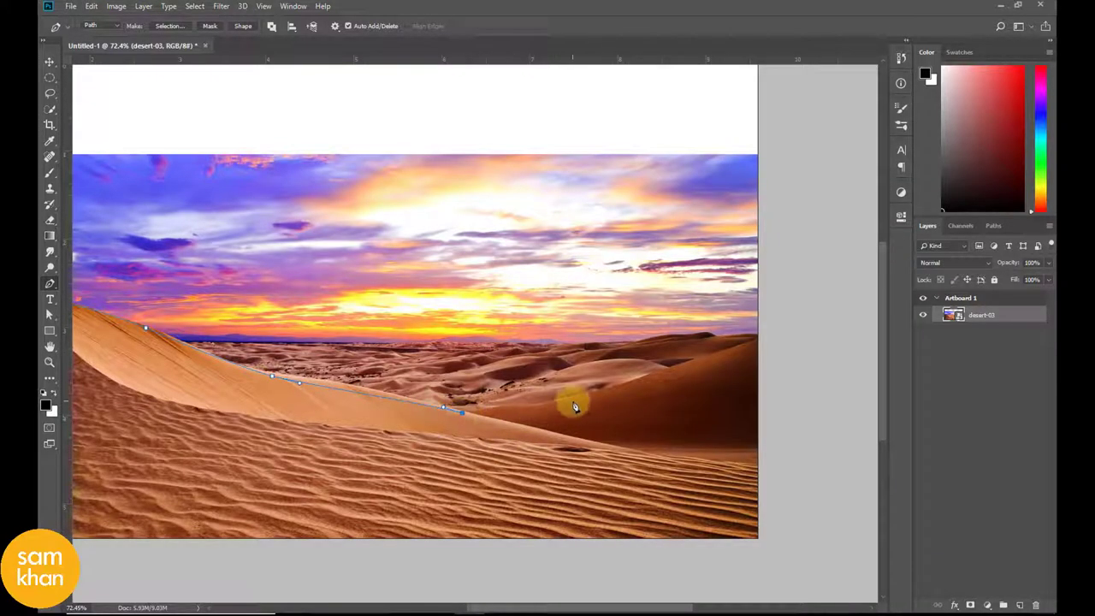
pyautogui.click(613, 389)
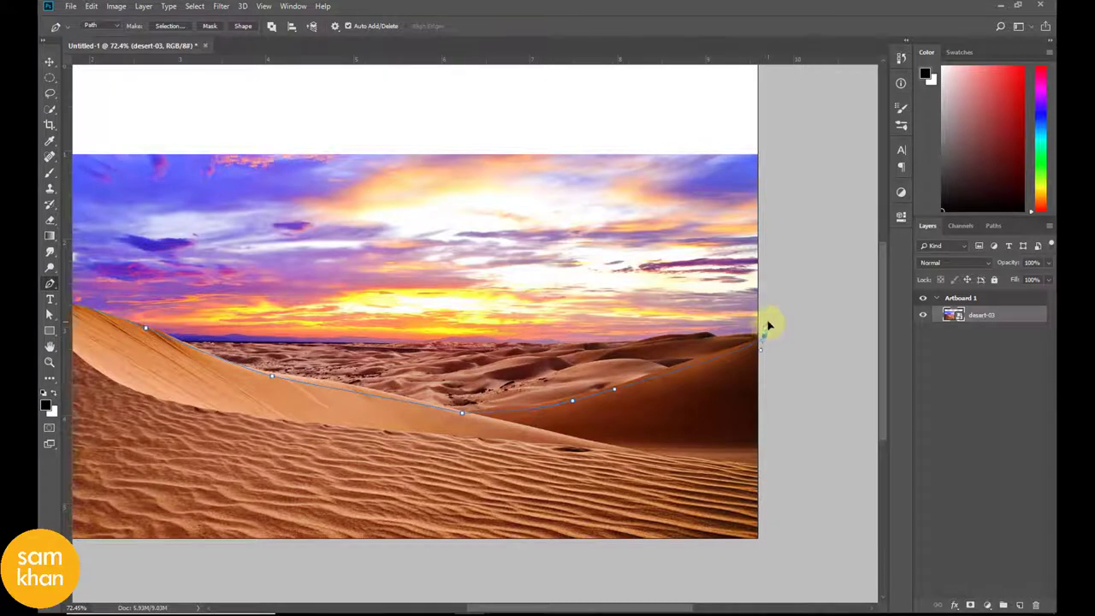
pyautogui.scroll(-3, 587, 402)
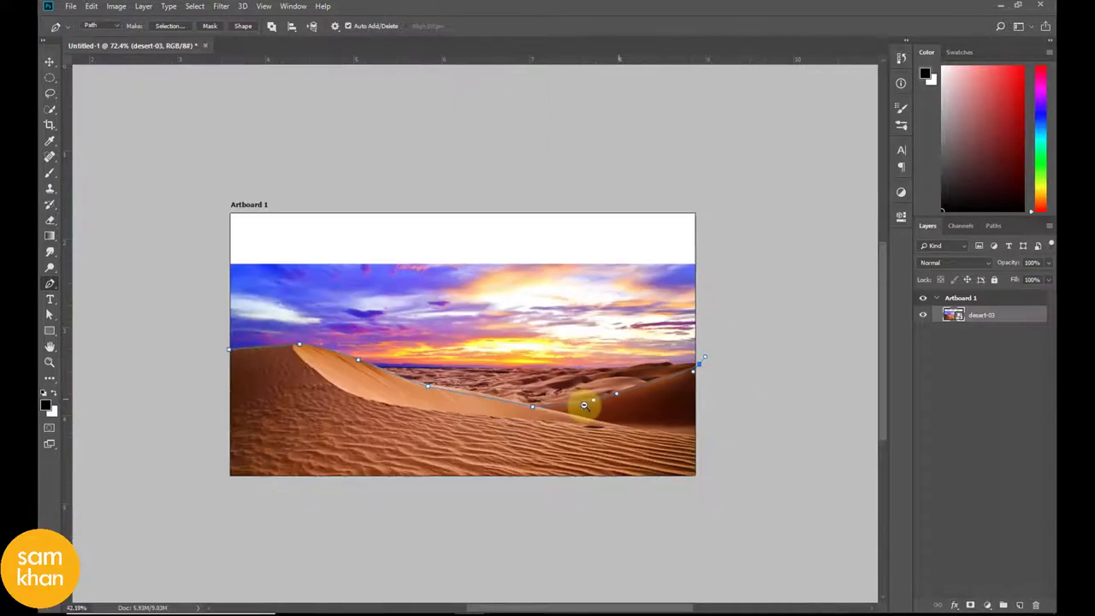
pyautogui.click(706, 481)
pyautogui.click(223, 475)
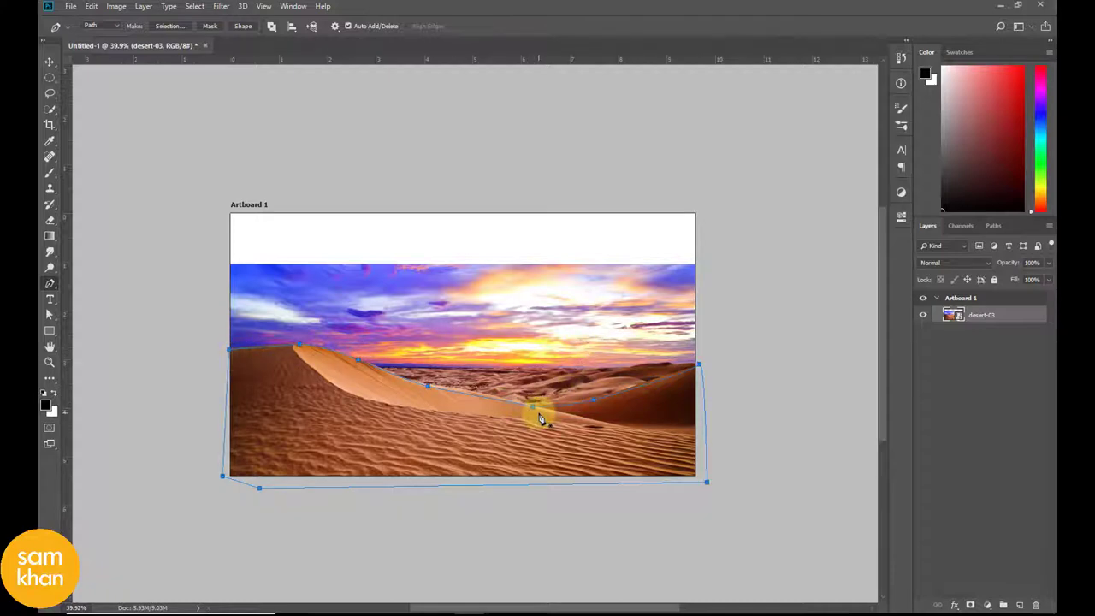
# Convert the path to a selection and add a layer mask hiding the sky.
pyautogui.hotkey('ctrl', 'Return')
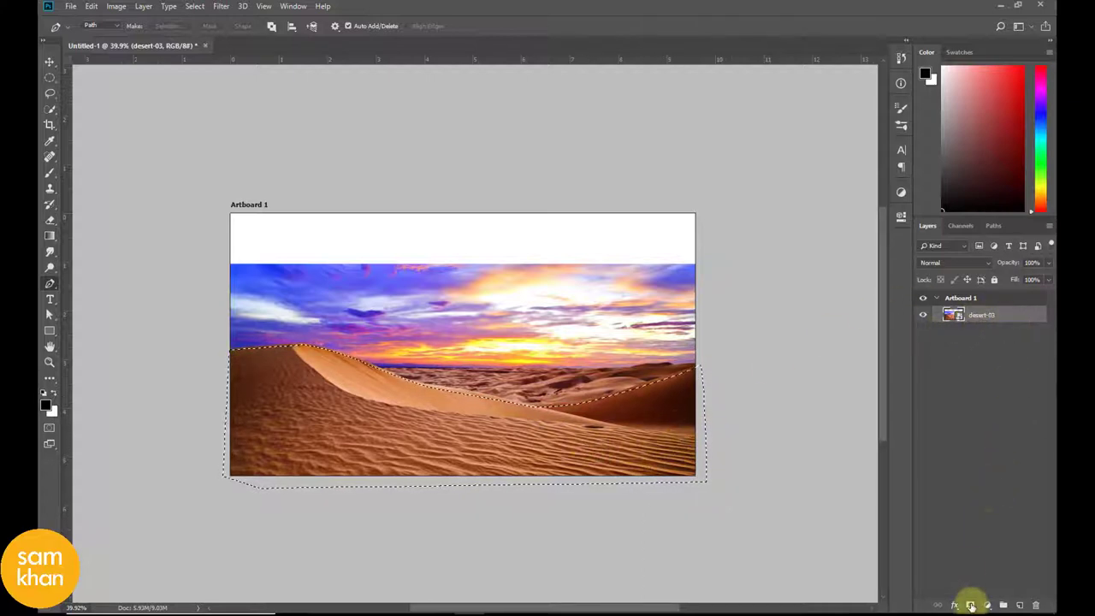
pyautogui.click(971, 604)
pyautogui.click(49, 61)
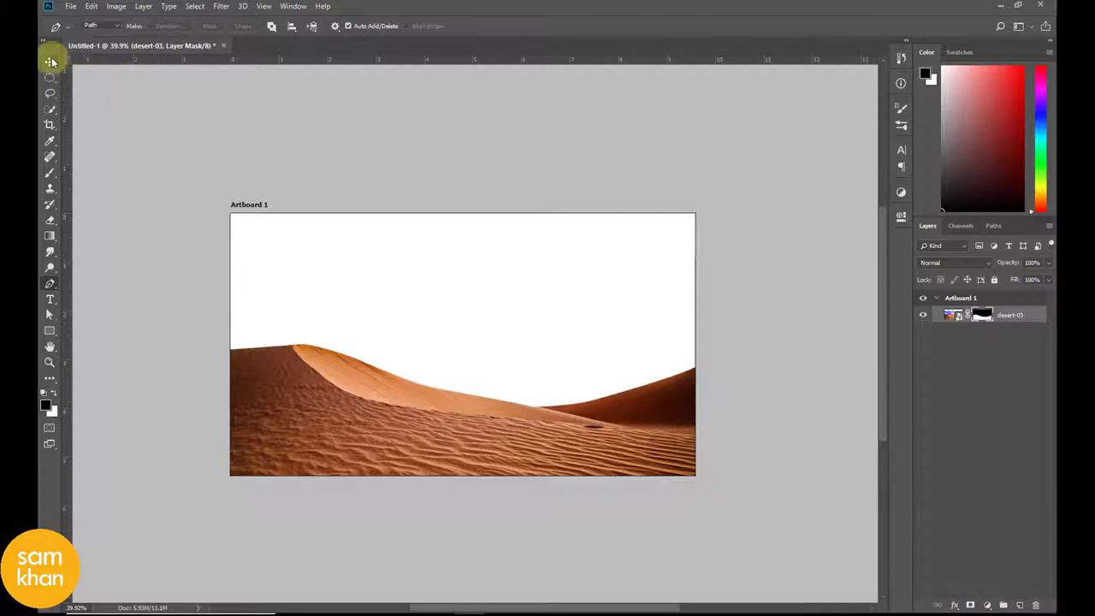
pyautogui.hotkey('ctrl', '+')
pyautogui.scroll(-2, 537, 440)
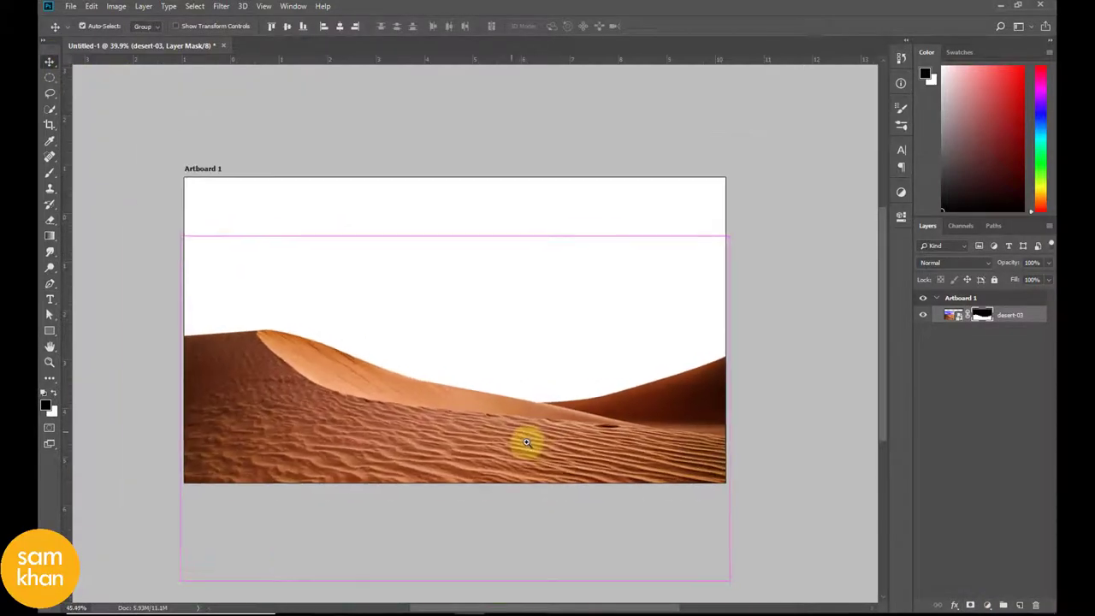
# Place the Storm-Clouds-on-Horizon image, enlarged to cover the artboard.
pyautogui.click(71, 6)
pyautogui.click(158, 238)
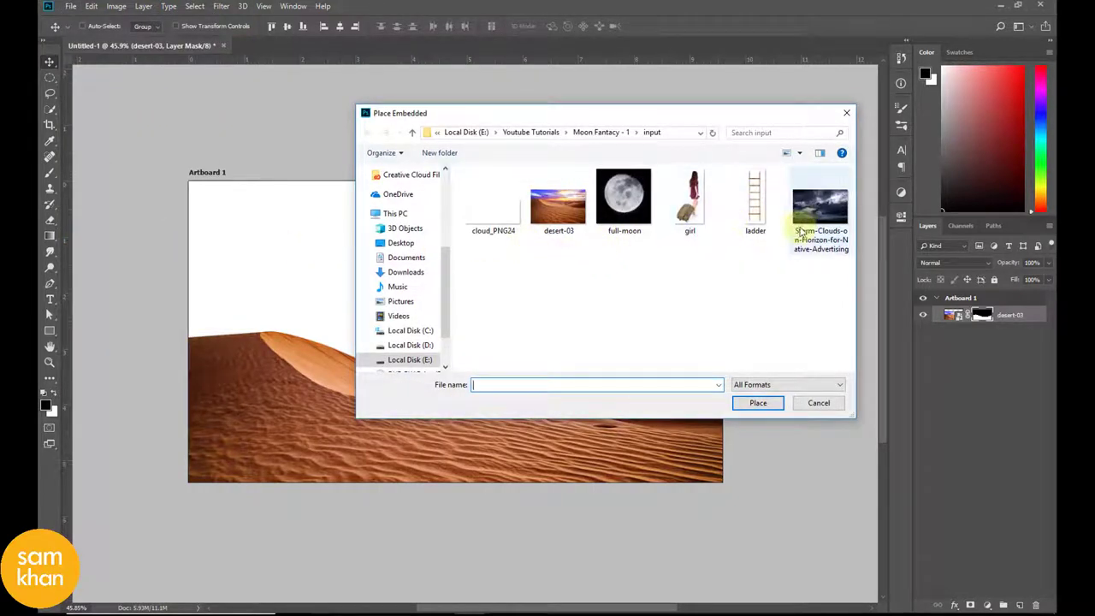
pyautogui.click(811, 214)
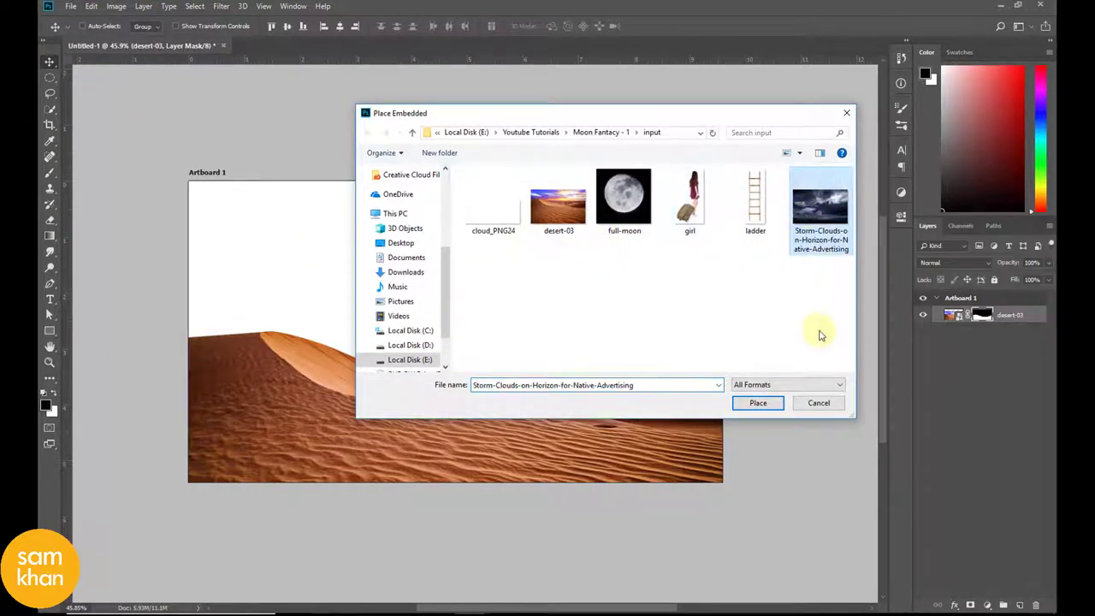
pyautogui.click(758, 402)
pyautogui.moveTo(508, 311)
pyautogui.mouseDown()
pyautogui.moveTo(493, 341)
pyautogui.moveTo(491, 325)
pyautogui.mouseUp()
pyautogui.moveTo(527, 379); pyautogui.dragTo(550, 386)
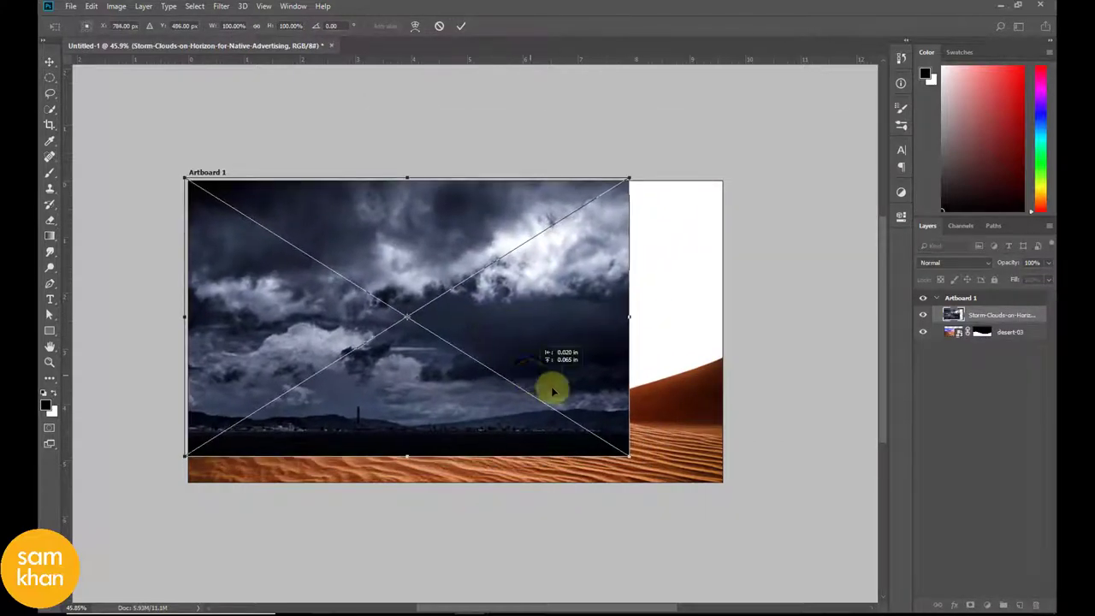
pyautogui.moveTo(628, 451); pyautogui.dragTo(726, 515)
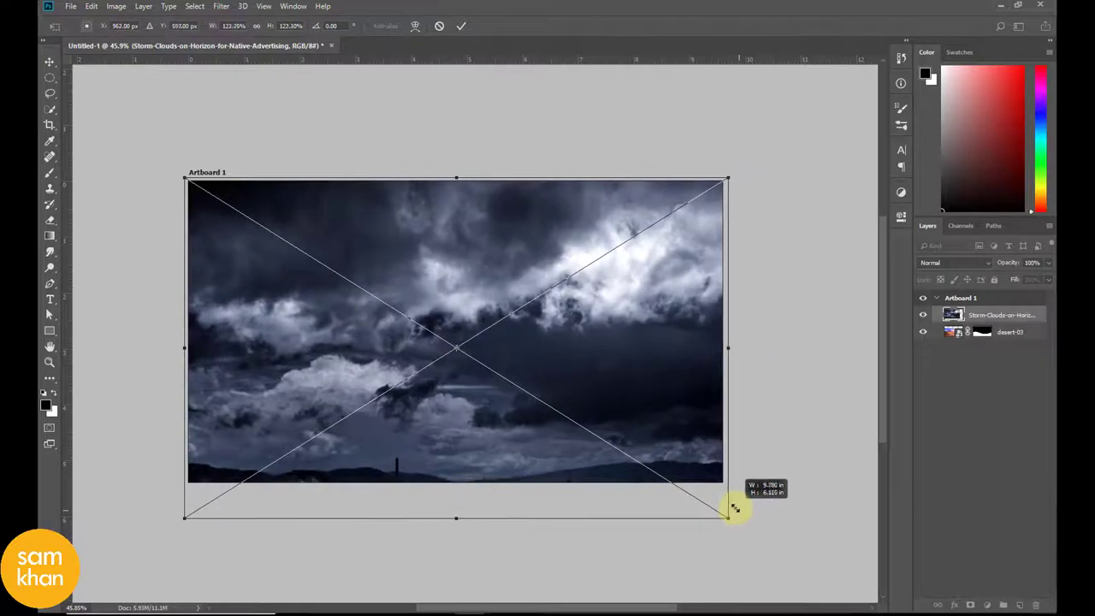
pyautogui.press('Return')
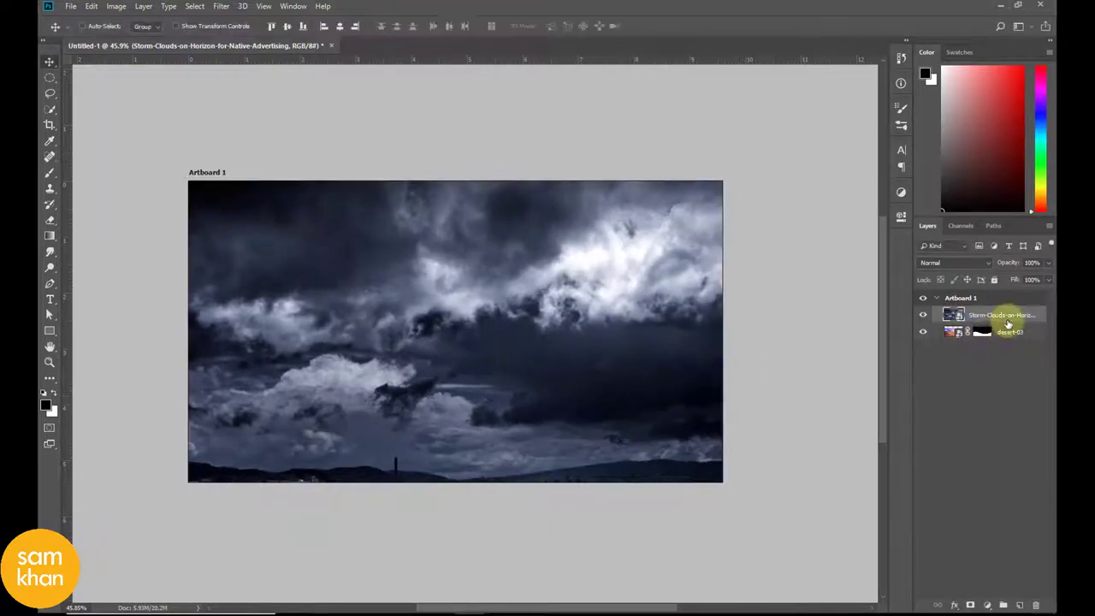
# Move the clouds layer beneath desert-03 and shift the clouds up into the sky.
pyautogui.moveTo(1003, 316); pyautogui.dragTo(941, 338)
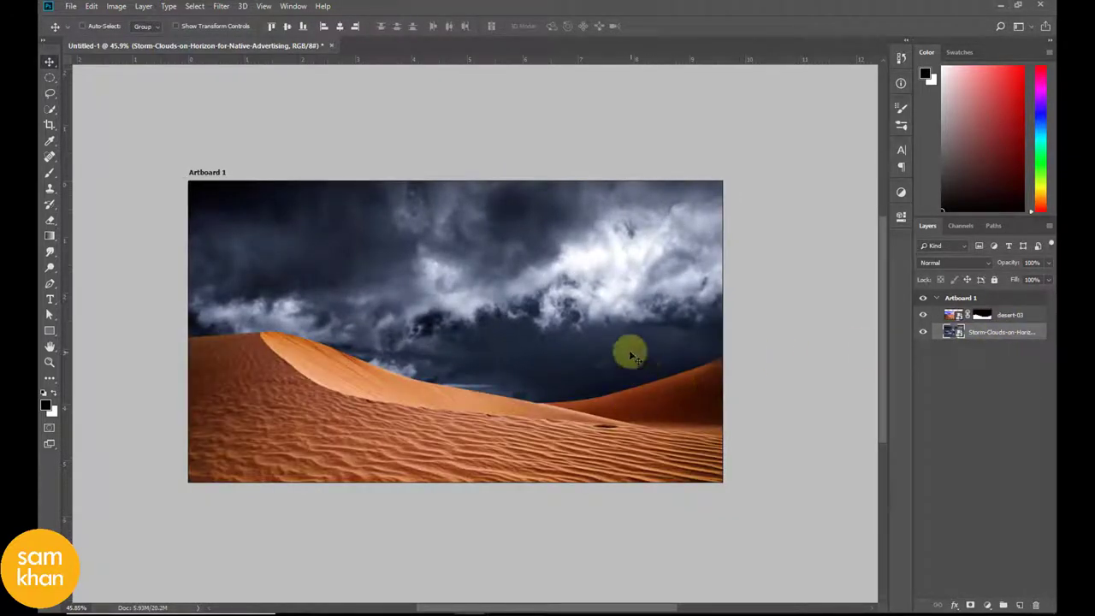
pyautogui.moveTo(633, 353); pyautogui.dragTo(615, 277)
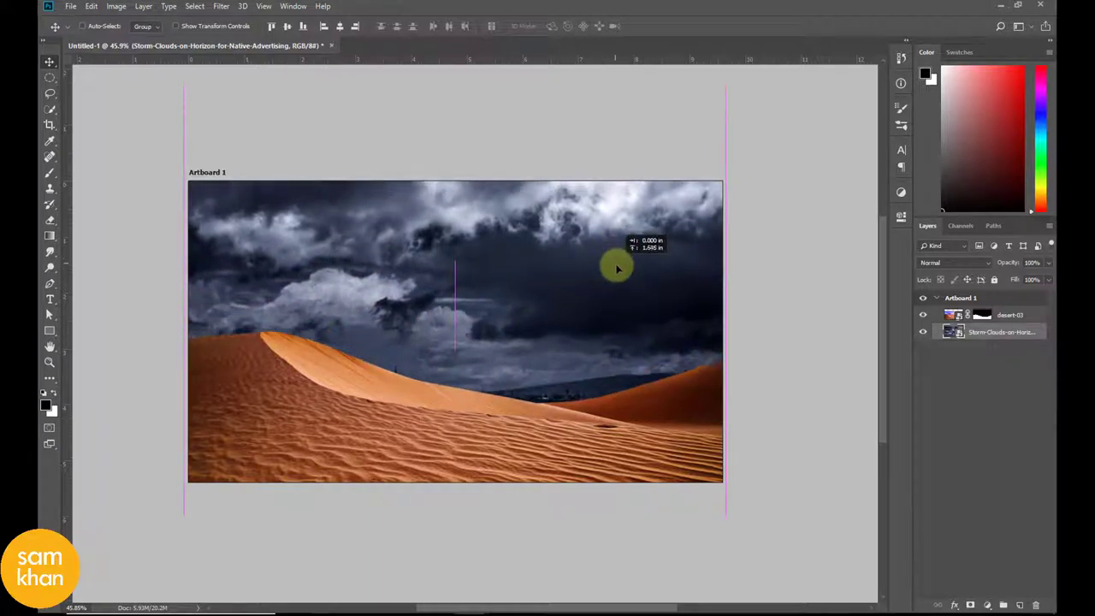
pyautogui.moveTo(616, 276); pyautogui.dragTo(619, 269)
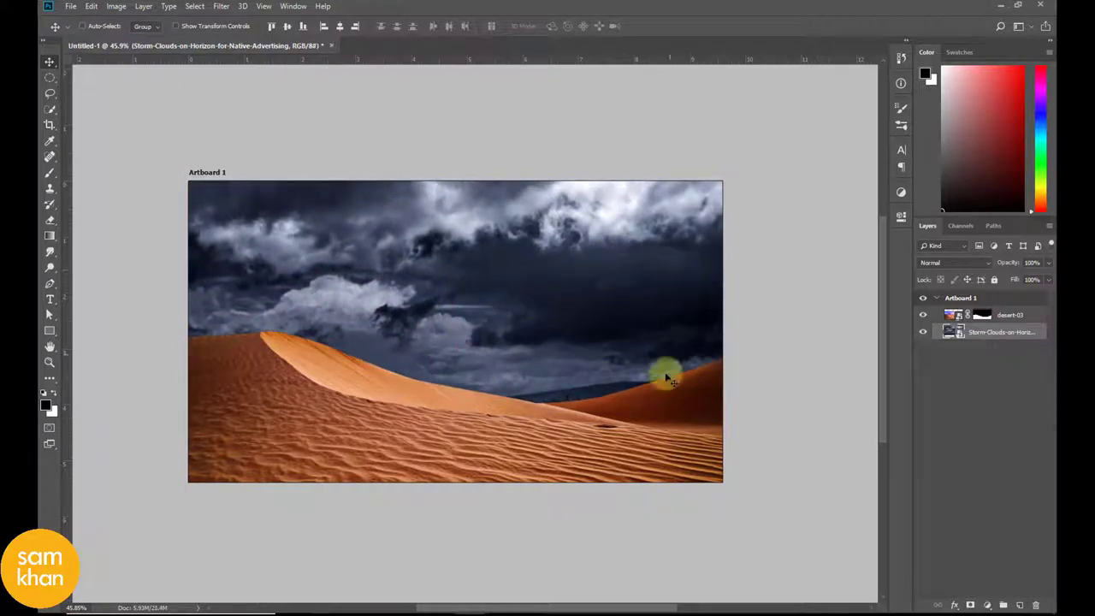
# Apply a 2.5-pixel Gaussian Blur smart filter to the Storm-Clouds-on-Horizon layer.
pyautogui.click(227, 8)
pyautogui.moveTo(248, 144)
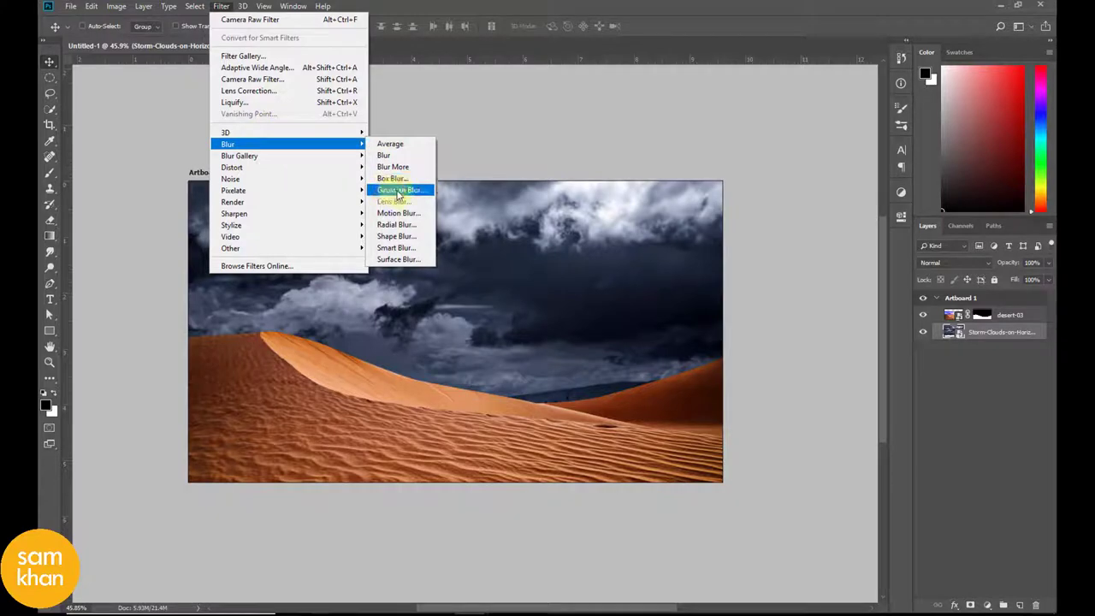
pyautogui.click(399, 189)
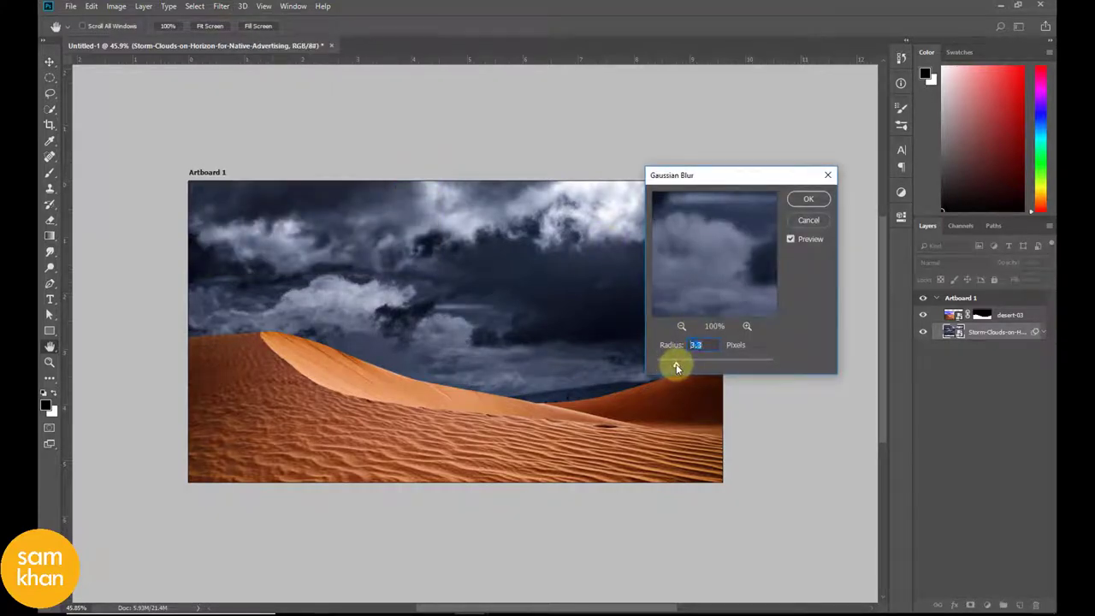
pyautogui.click(809, 198)
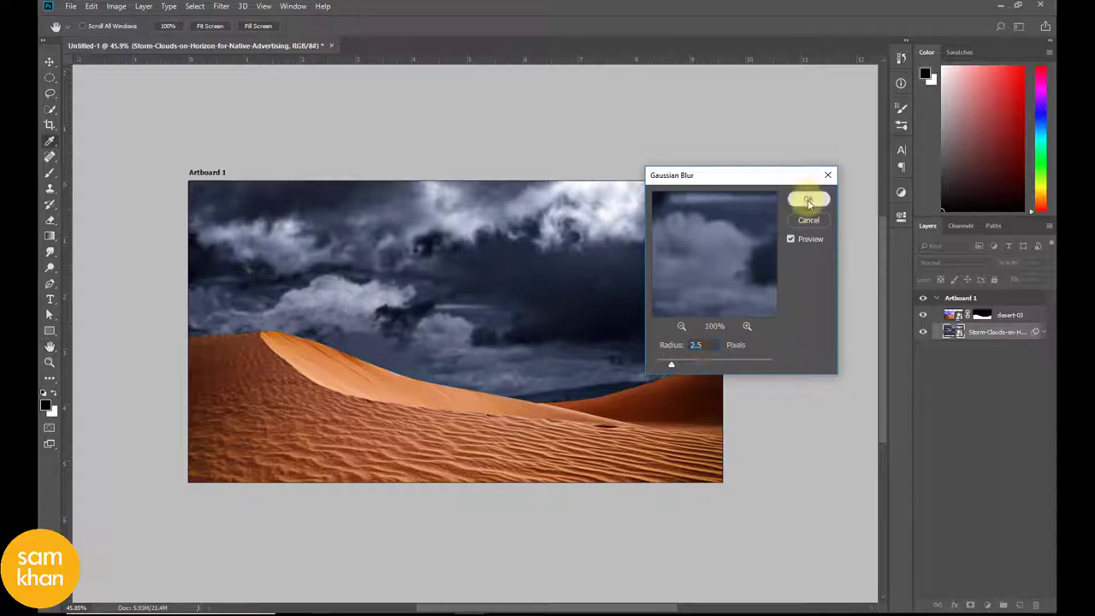
pyautogui.scroll(2, 582, 409)
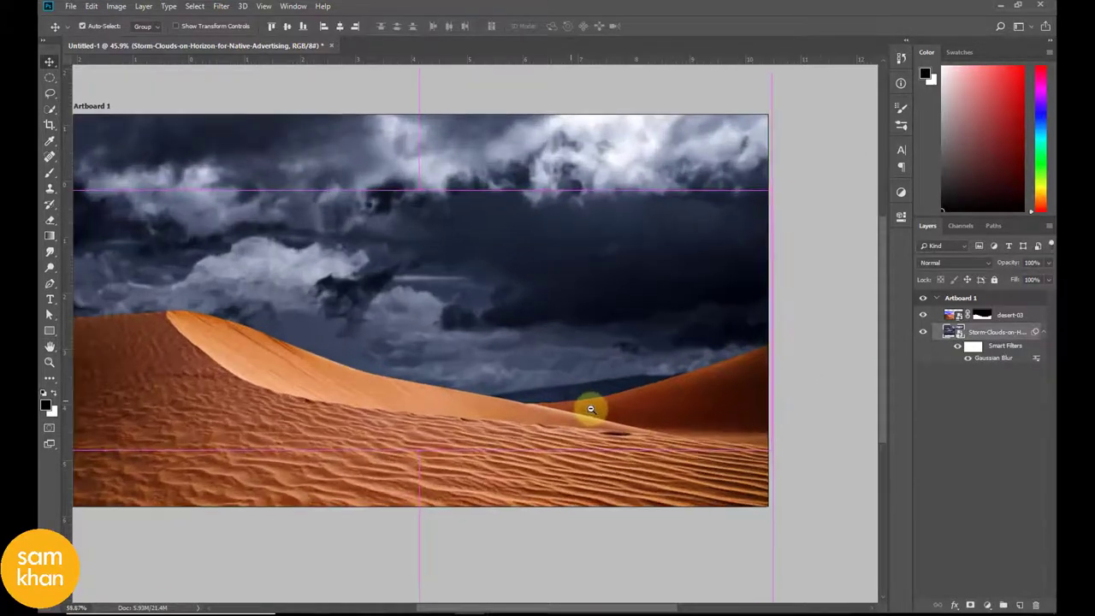
pyautogui.scroll(-1, 586, 408)
pyautogui.keyDown('ctrl'); pyautogui.click(699, 413); pyautogui.keyUp('ctrl')
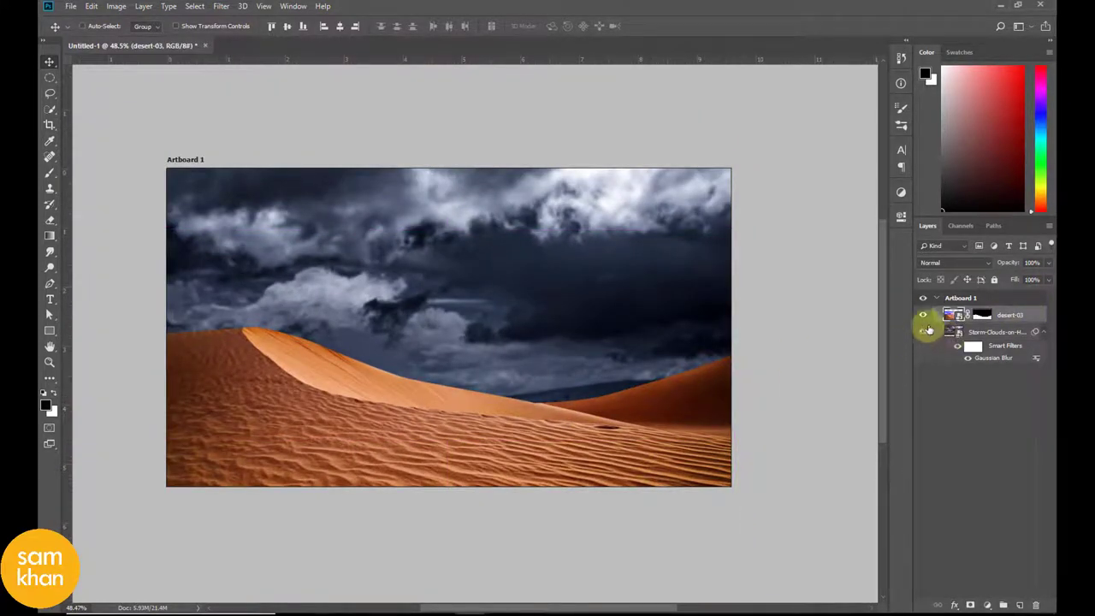
# Add Layer 1 above the clouds and paint soft white at 20% opacity along the horizon.
pyautogui.click(996, 334)
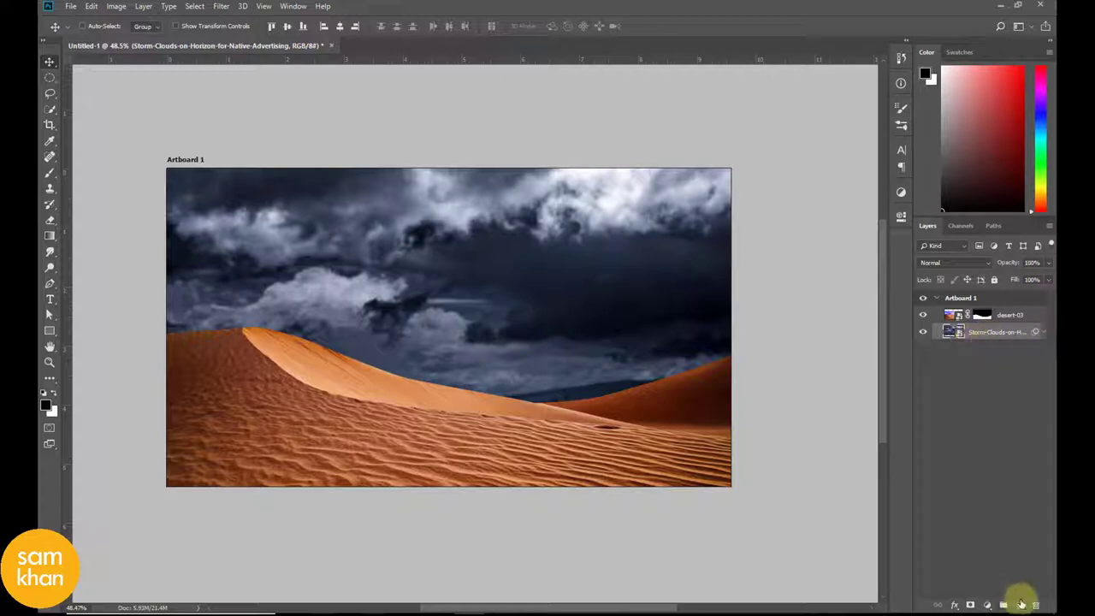
pyautogui.click(1019, 604)
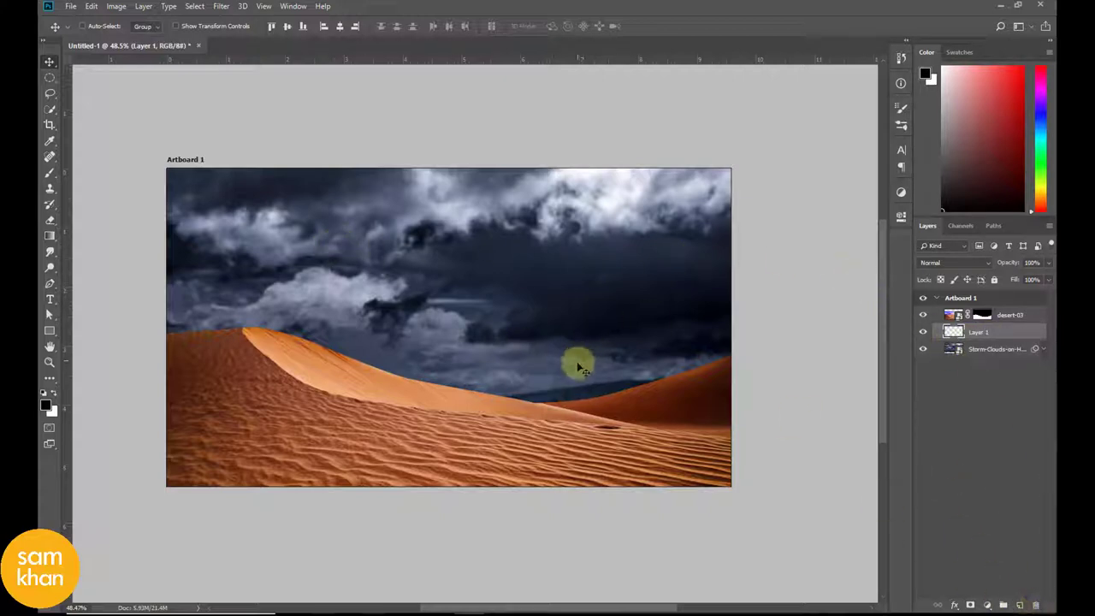
pyautogui.press('b')
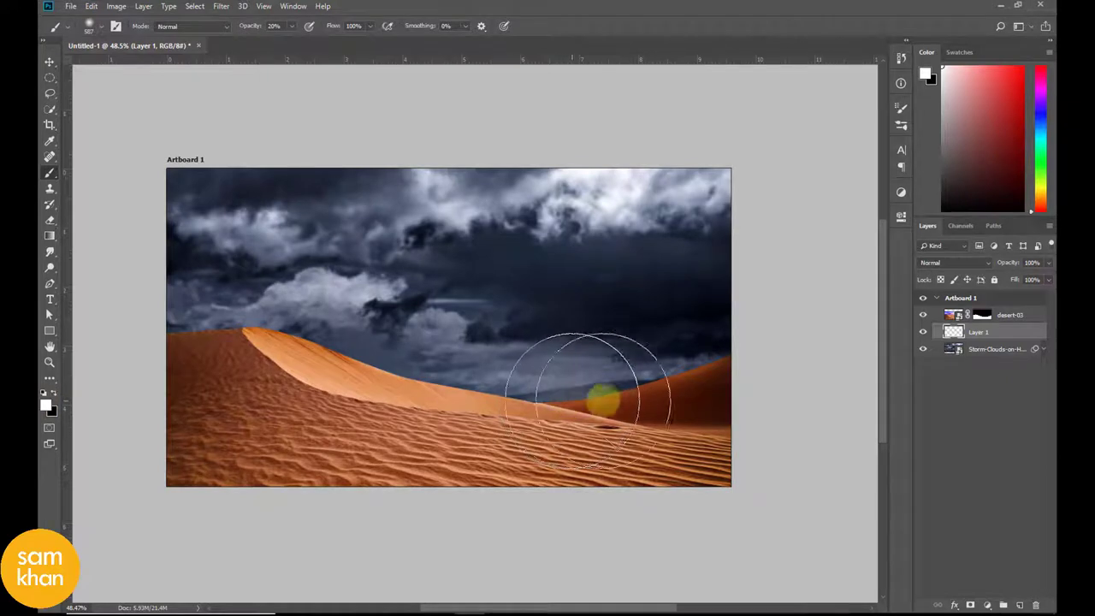
pyautogui.moveTo(603, 398)
pyautogui.mouseDown()
pyautogui.moveTo(685, 379)
pyautogui.moveTo(562, 416)
pyautogui.moveTo(440, 403)
pyautogui.moveTo(577, 417)
pyautogui.moveTo(734, 403)
pyautogui.moveTo(636, 447)
pyautogui.moveTo(673, 440)
pyautogui.mouseUp()
pyautogui.press('v')
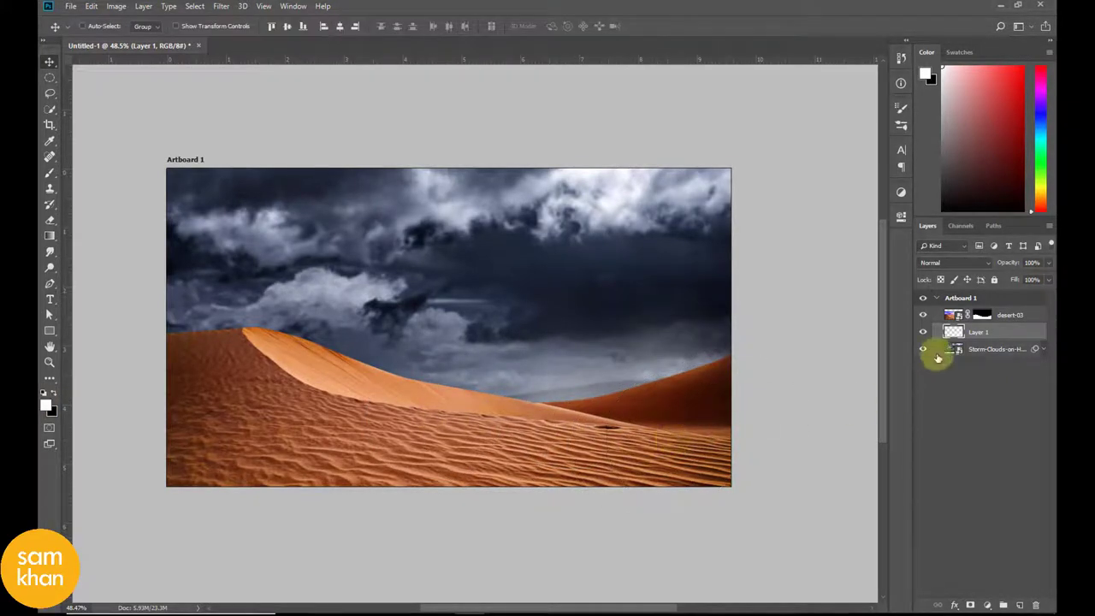
pyautogui.click(924, 333)
pyautogui.click(924, 332)
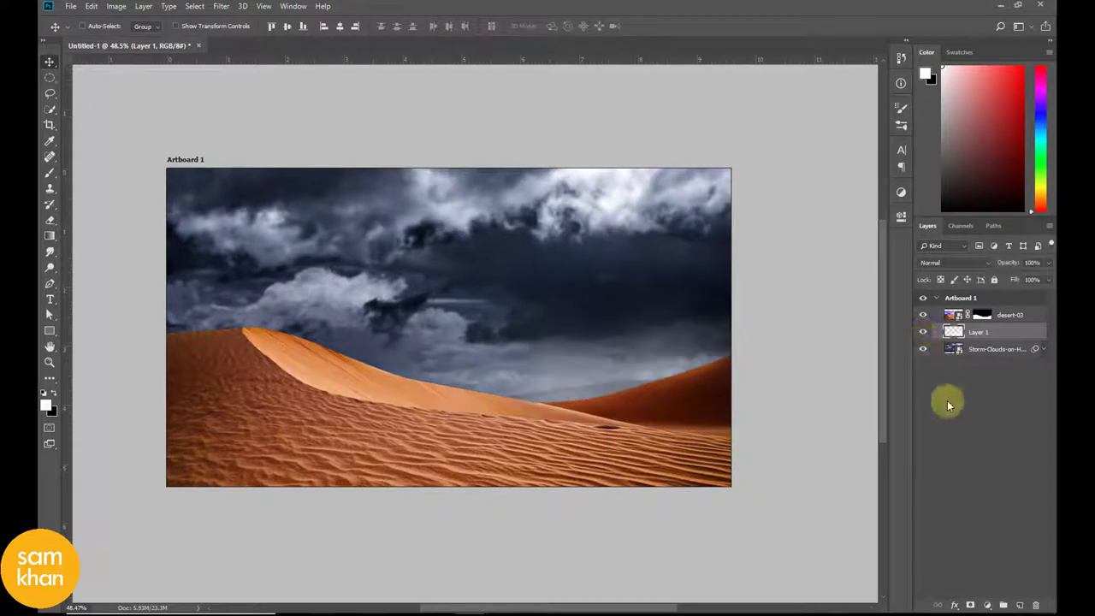
pyautogui.click(973, 348)
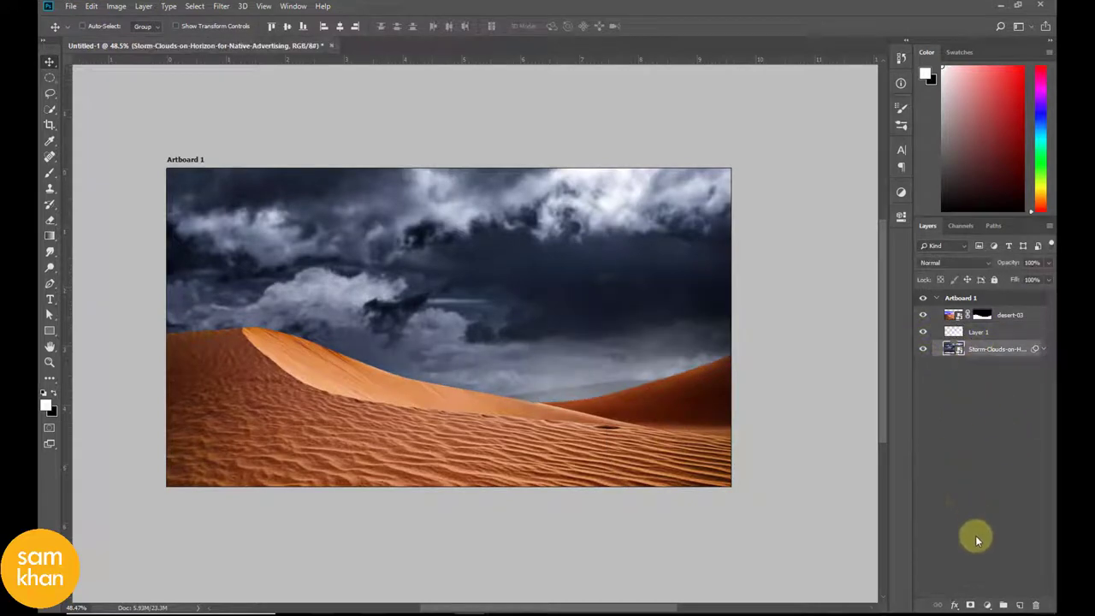
pyautogui.click(987, 605)
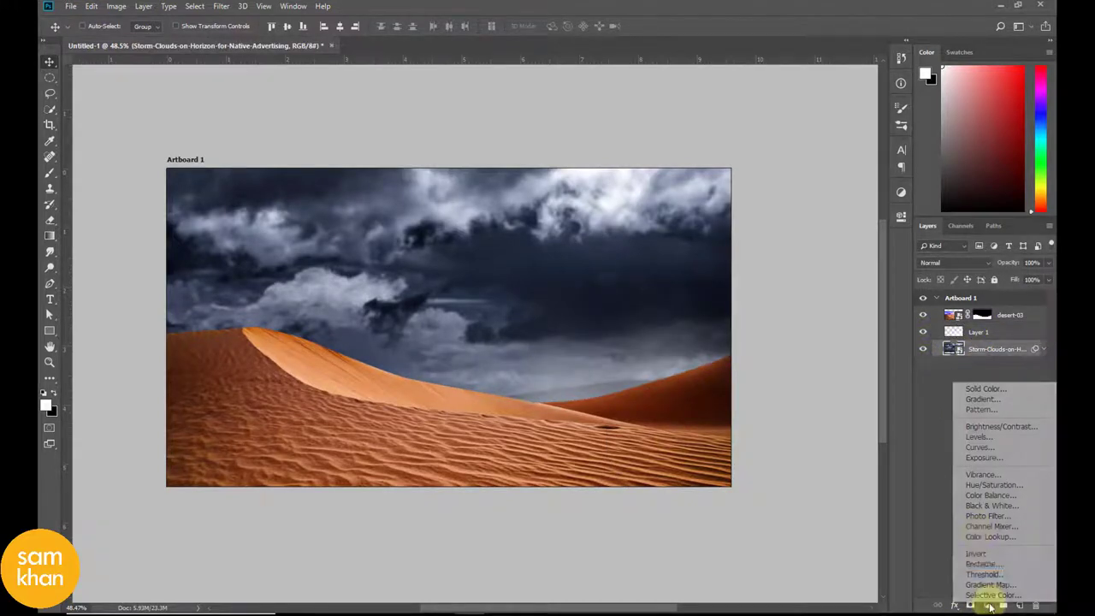
# Add a Levels adjustment clipped above desert-03 with input black 44 and output black 0.
pyautogui.click(983, 437)
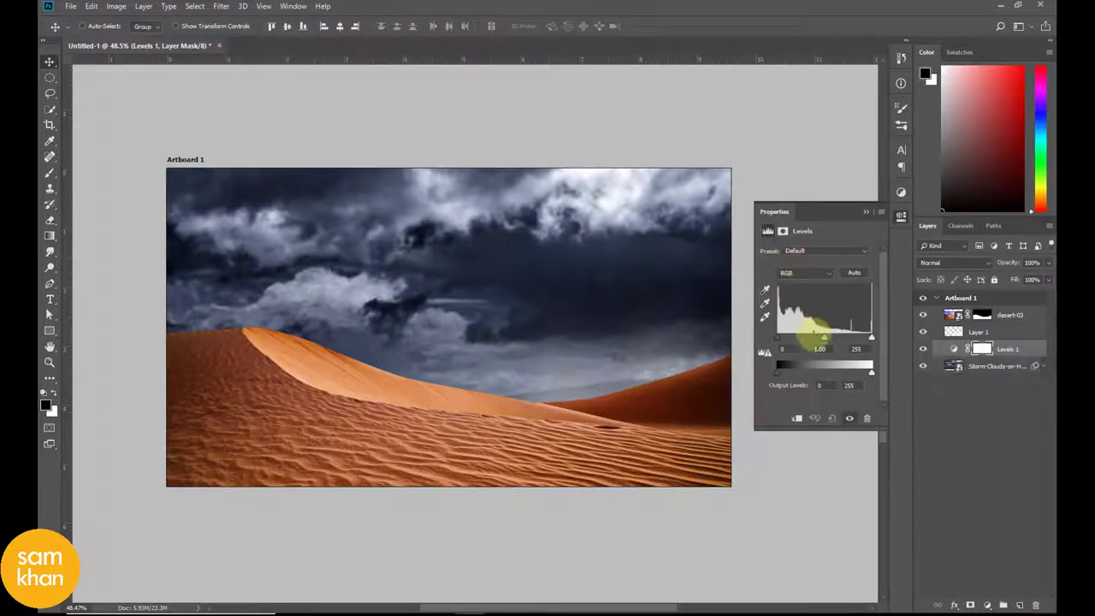
pyautogui.moveTo(779, 339); pyautogui.dragTo(781, 348)
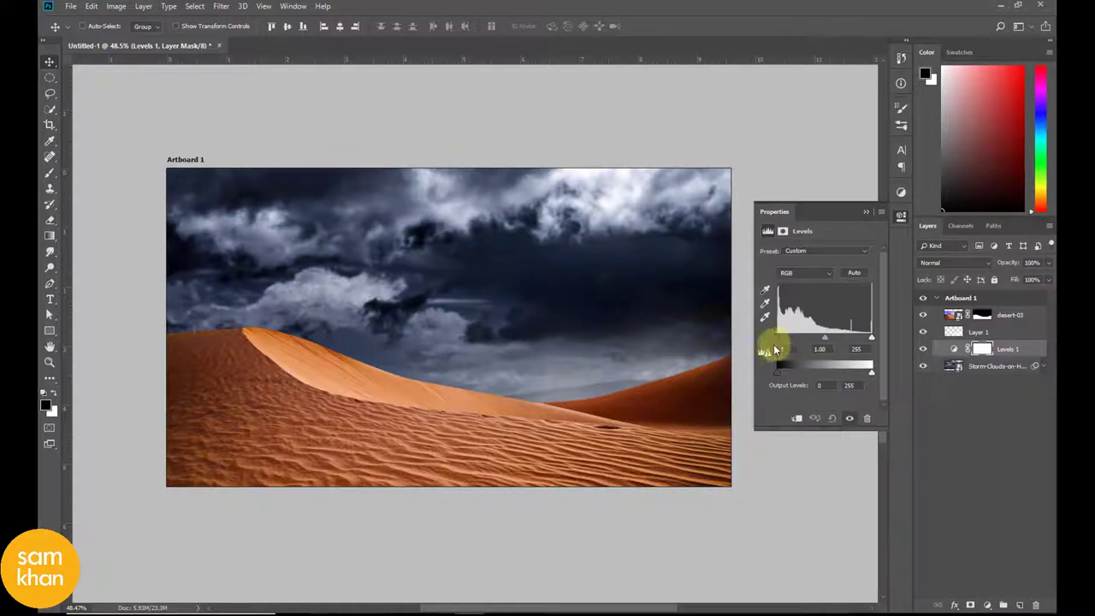
pyautogui.moveTo(778, 371)
pyautogui.mouseDown()
pyautogui.moveTo(785, 377)
pyautogui.moveTo(783, 342)
pyautogui.mouseUp()
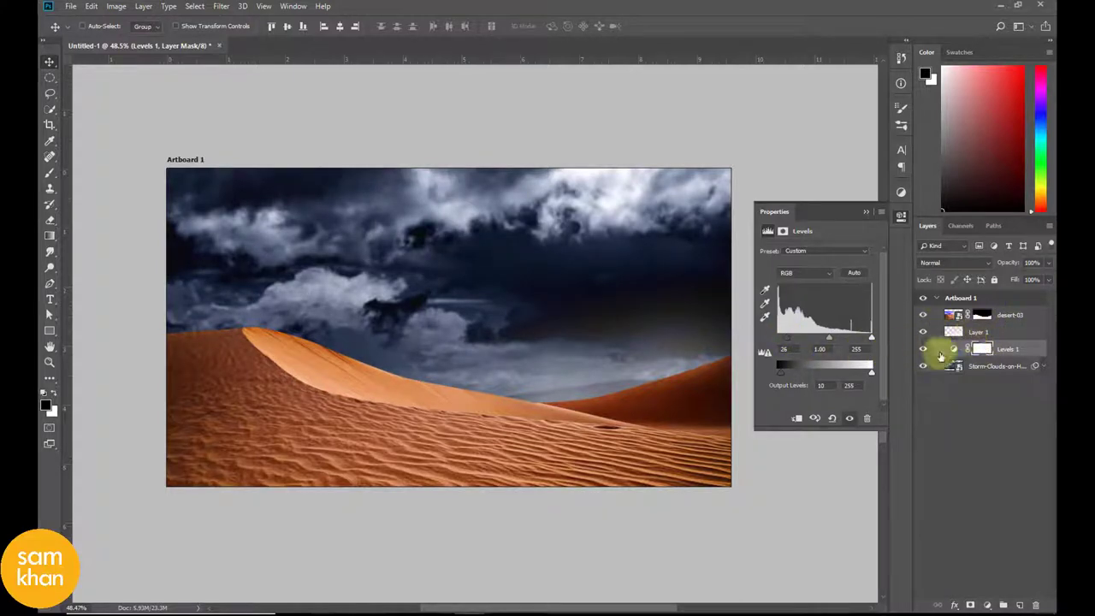
pyautogui.click(1009, 366)
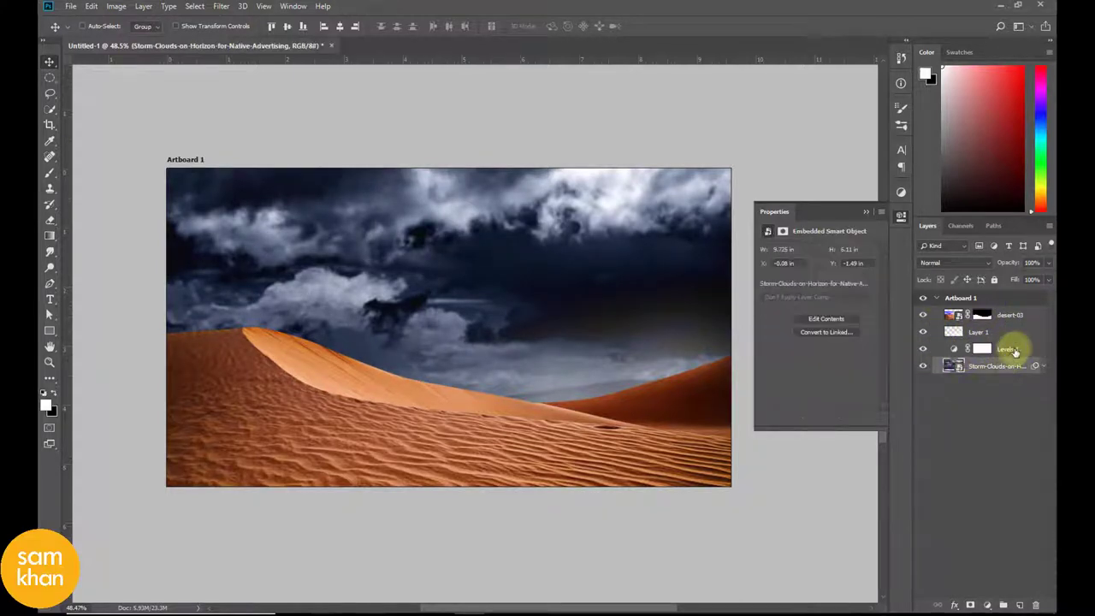
pyautogui.click(1010, 349)
pyautogui.moveTo(1009, 349); pyautogui.dragTo(1005, 310)
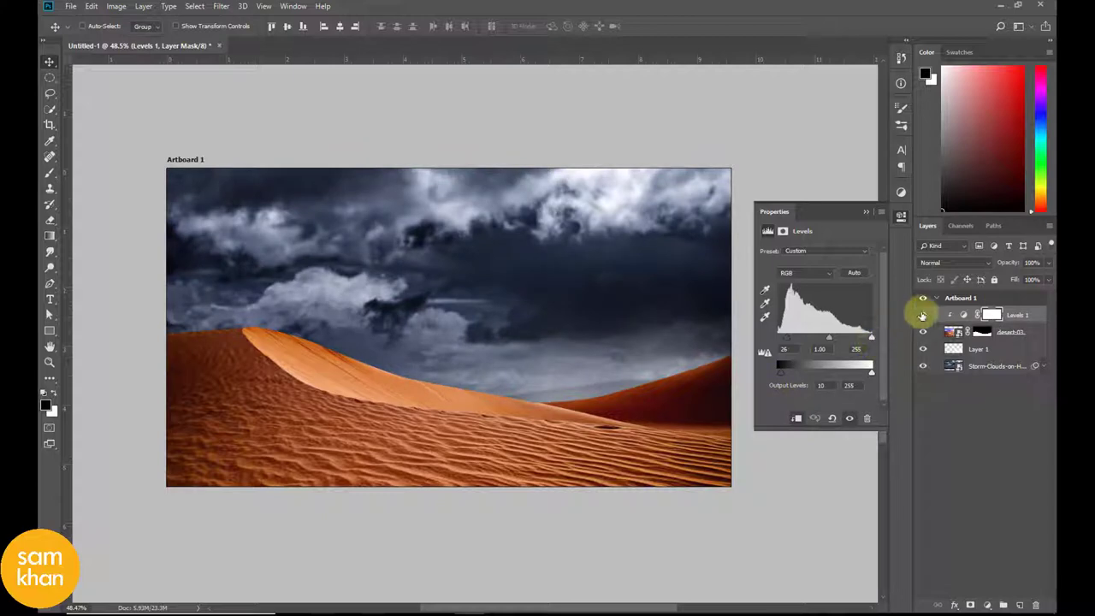
pyautogui.click(922, 315)
pyautogui.click(923, 315)
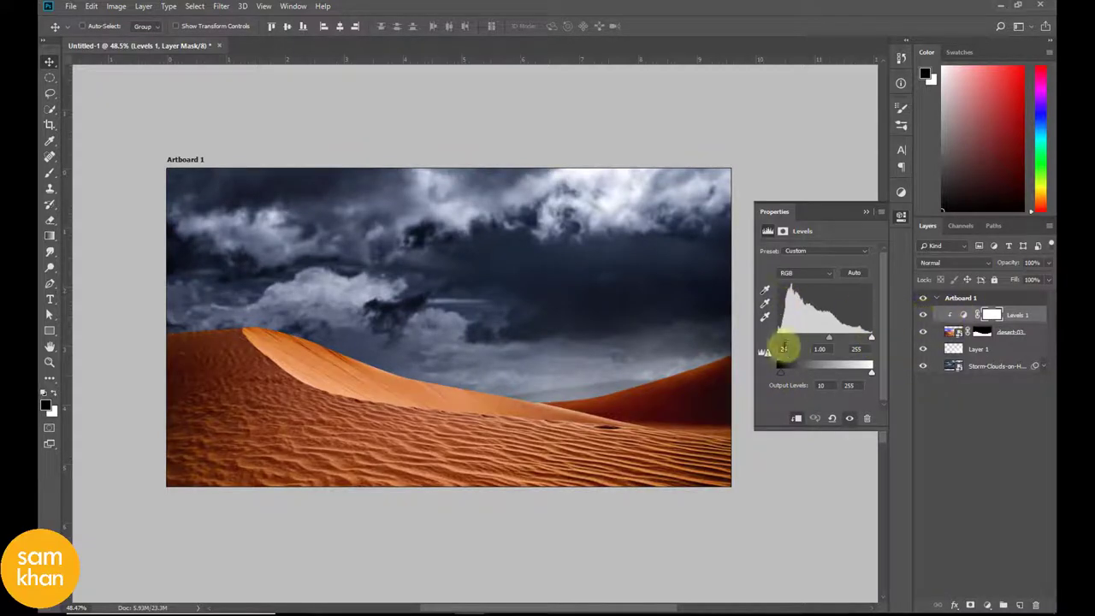
pyautogui.moveTo(787, 339); pyautogui.dragTo(794, 336)
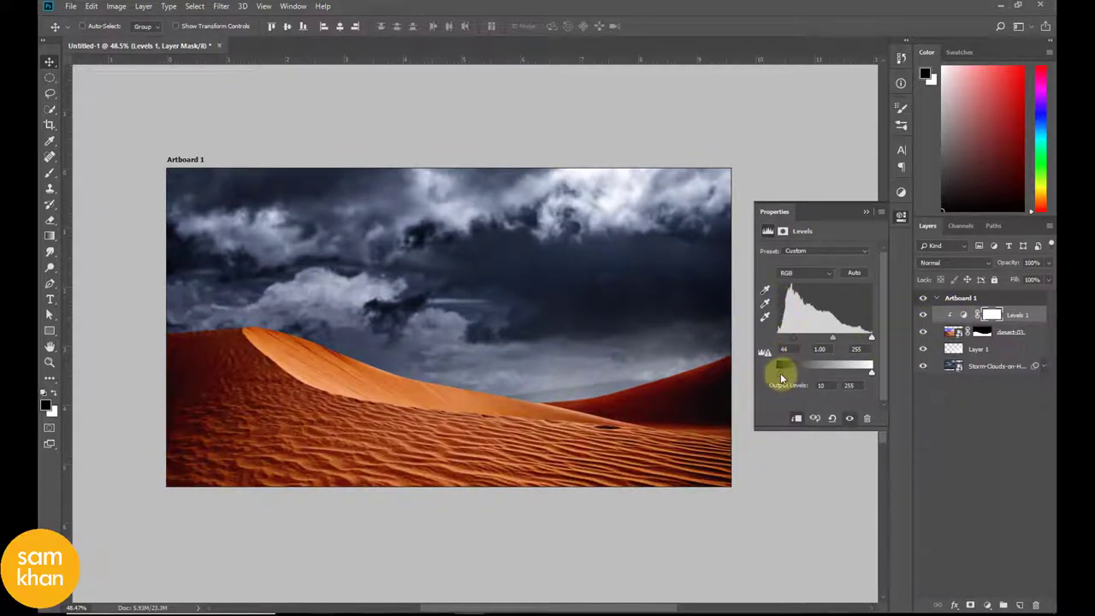
pyautogui.moveTo(781, 373)
pyautogui.mouseDown()
pyautogui.moveTo(791, 374)
pyautogui.moveTo(769, 373)
pyautogui.mouseUp()
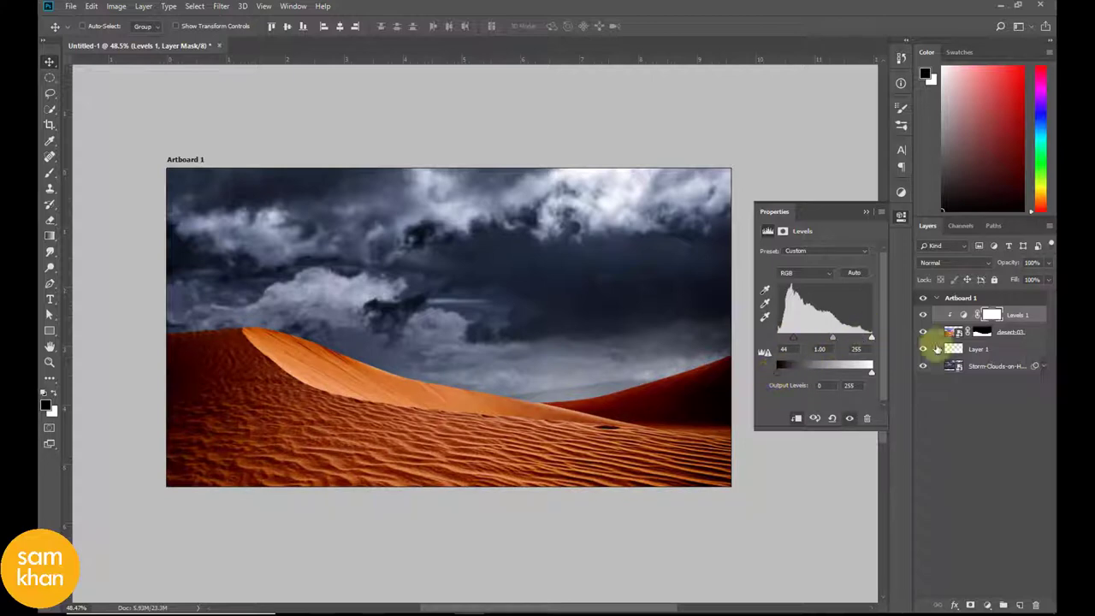
pyautogui.click(987, 605)
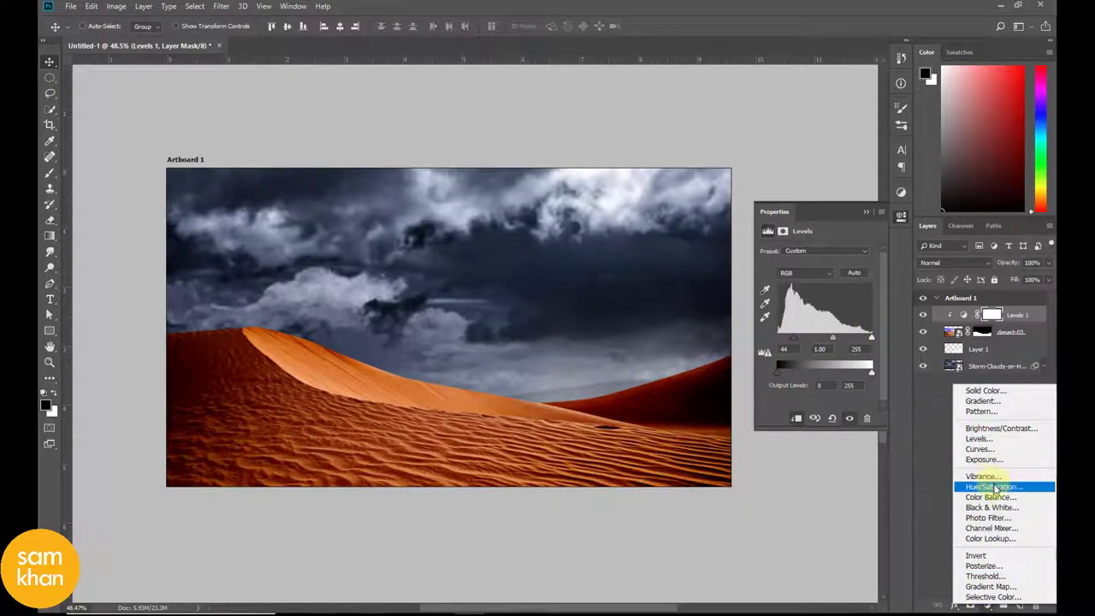
# Add a Hue/Saturation clipped to desert-03 with saturation −52 and lightness −18.
pyautogui.click(995, 486)
pyautogui.moveTo(817, 322)
pyautogui.mouseDown()
pyautogui.moveTo(795, 321)
pyautogui.moveTo(823, 346)
pyautogui.moveTo(787, 322)
pyautogui.mouseUp()
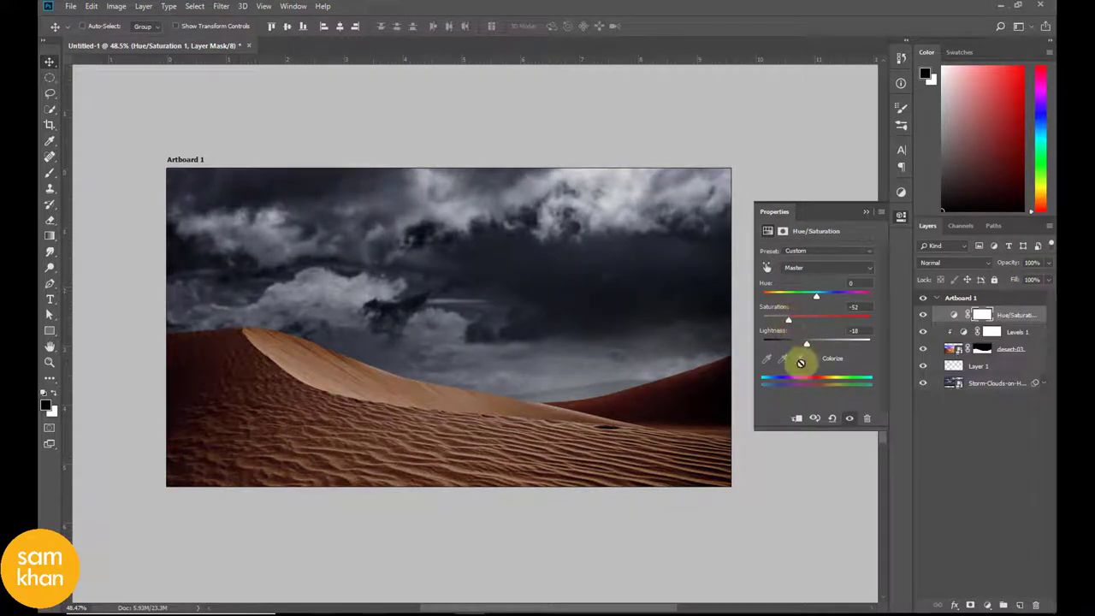
pyautogui.click(794, 419)
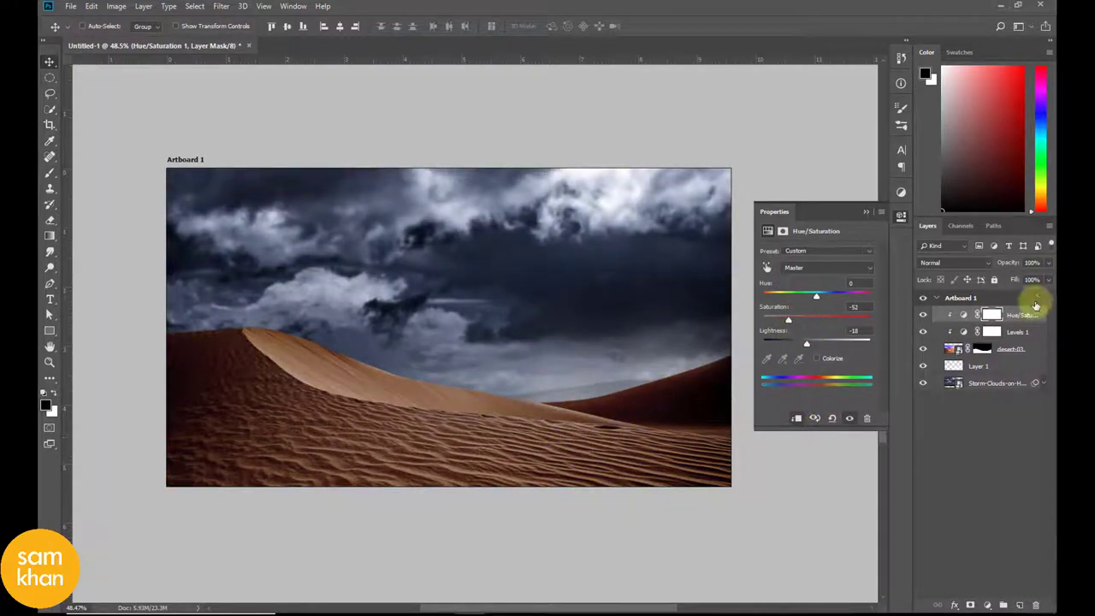
pyautogui.click(922, 316)
pyautogui.click(922, 317)
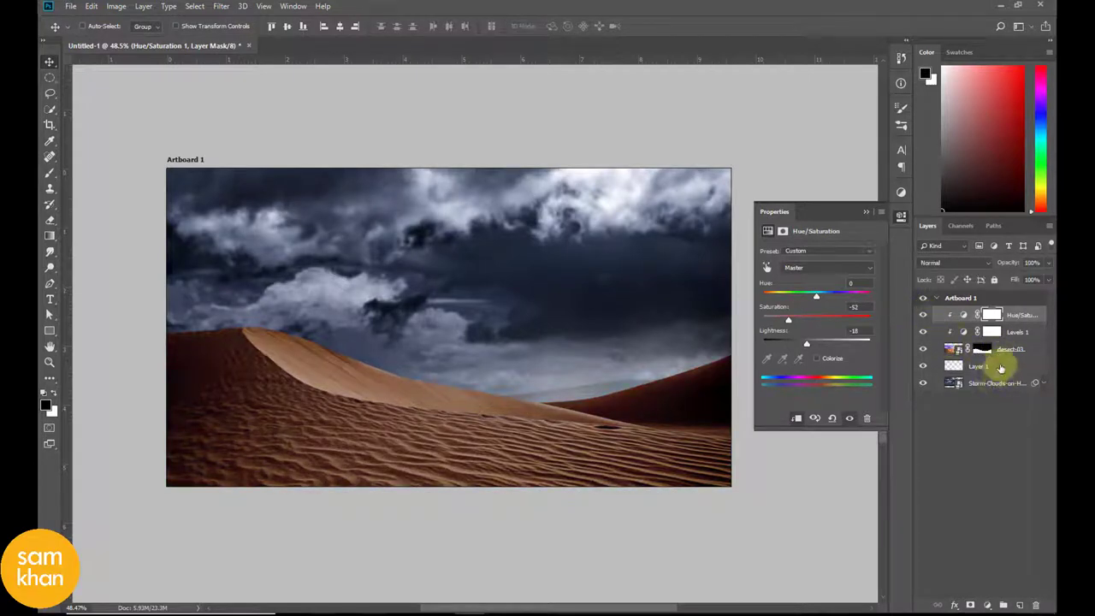
# Add a Hue/Saturation clipped to Storm-Clouds with saturation −42.
pyautogui.click(997, 384)
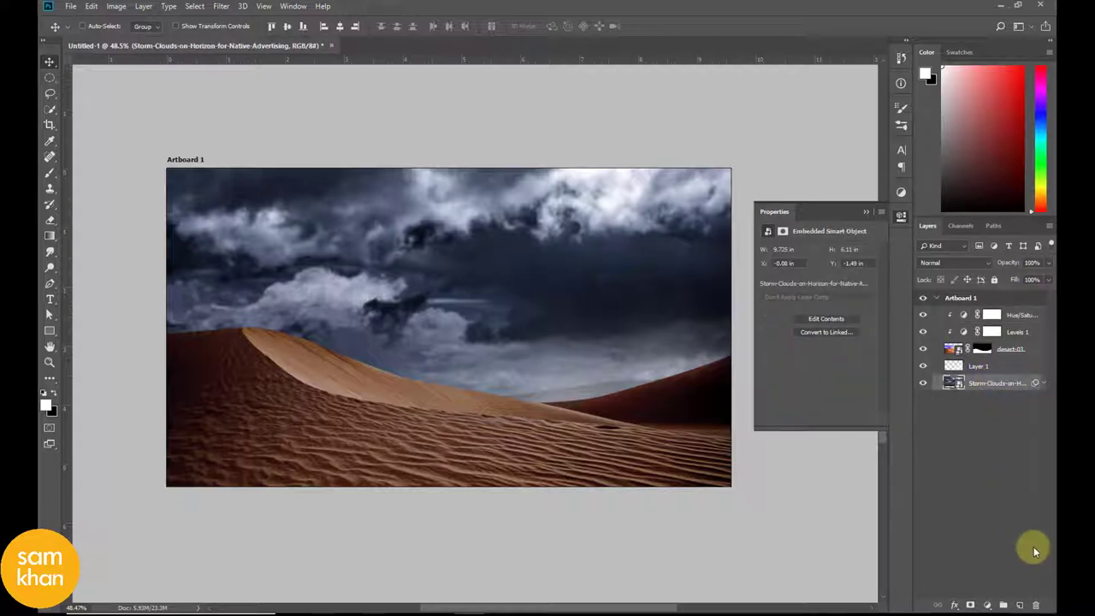
pyautogui.click(986, 605)
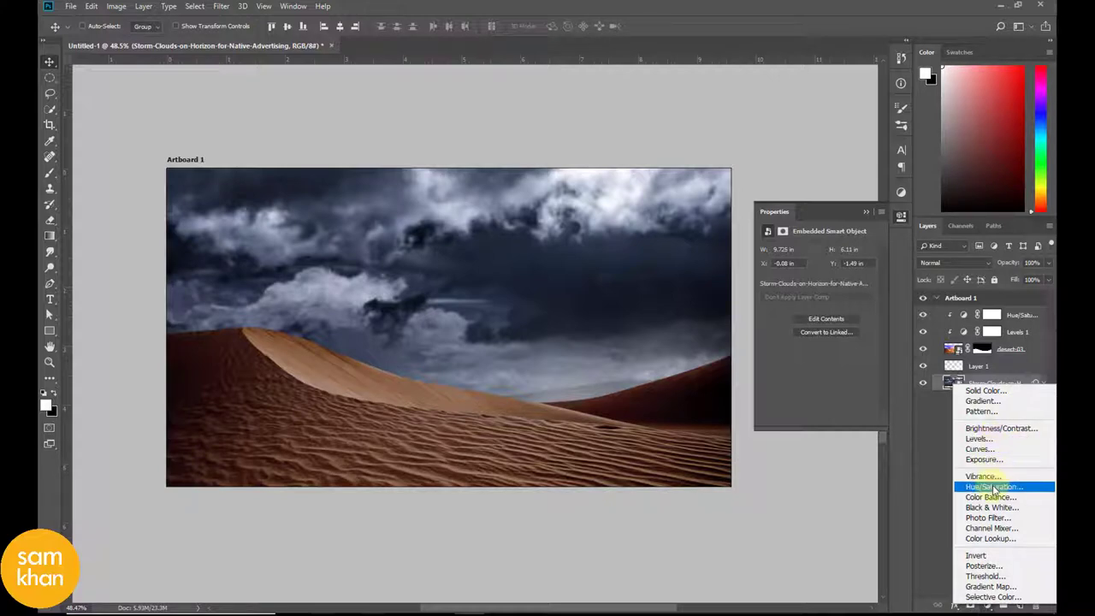
pyautogui.click(992, 486)
pyautogui.moveTo(815, 322); pyautogui.dragTo(794, 322)
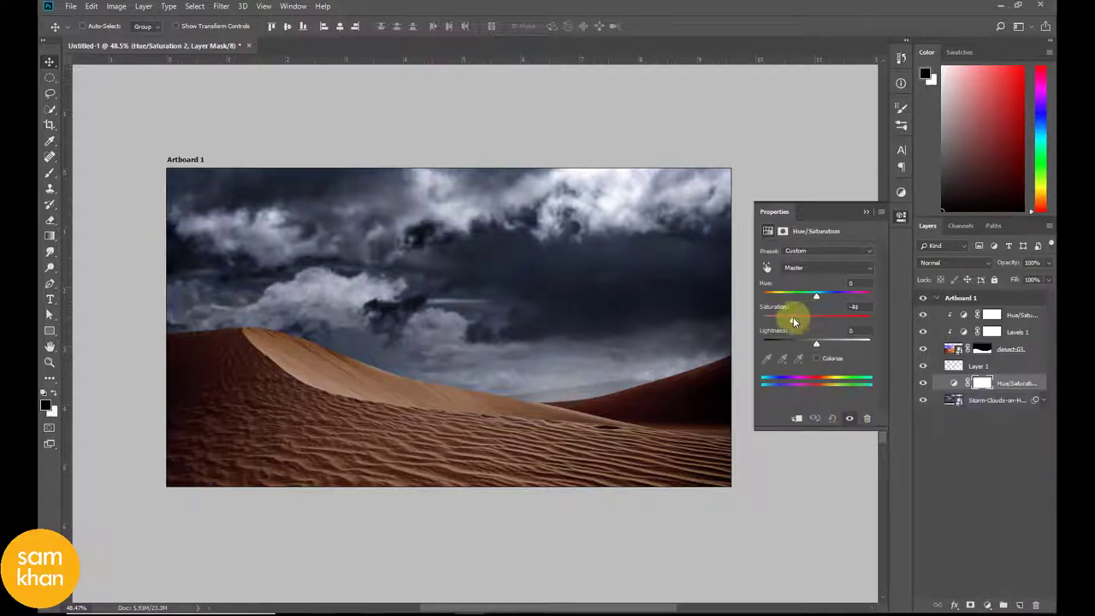
pyautogui.click(795, 419)
pyautogui.click(1012, 317)
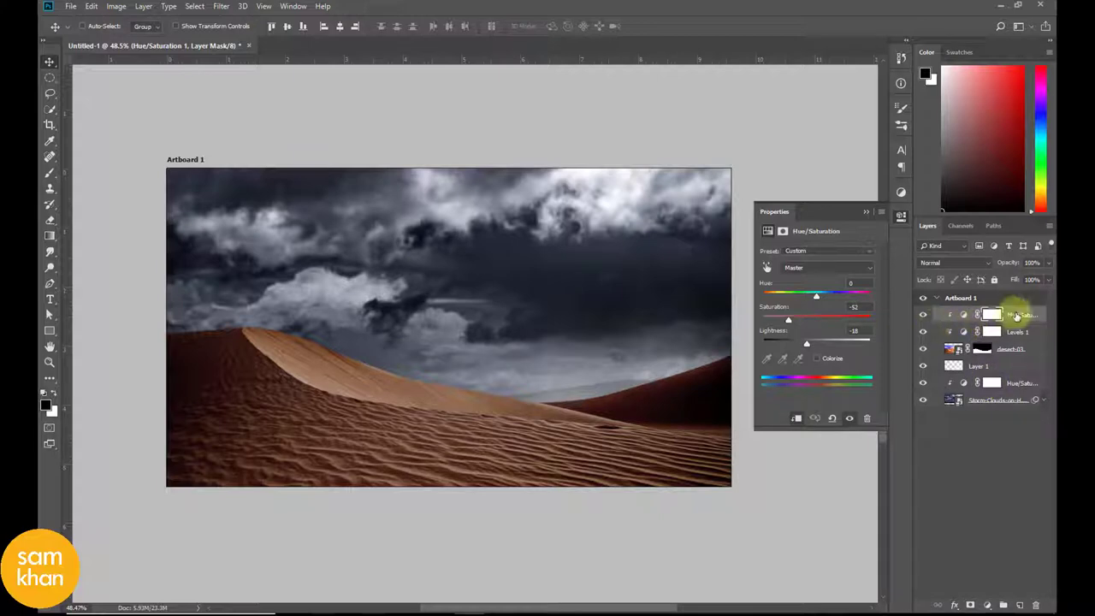
# Place full-moon as an embedded layer, scaled to about 24% and moved right over the sky.
pyautogui.click(71, 6)
pyautogui.click(154, 242)
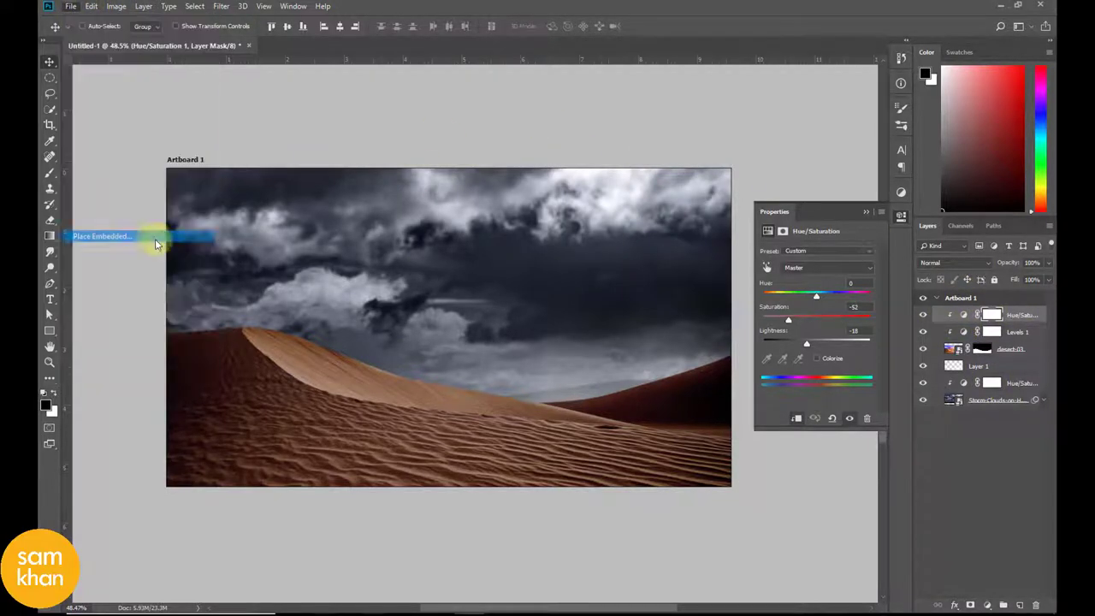
pyautogui.click(617, 205)
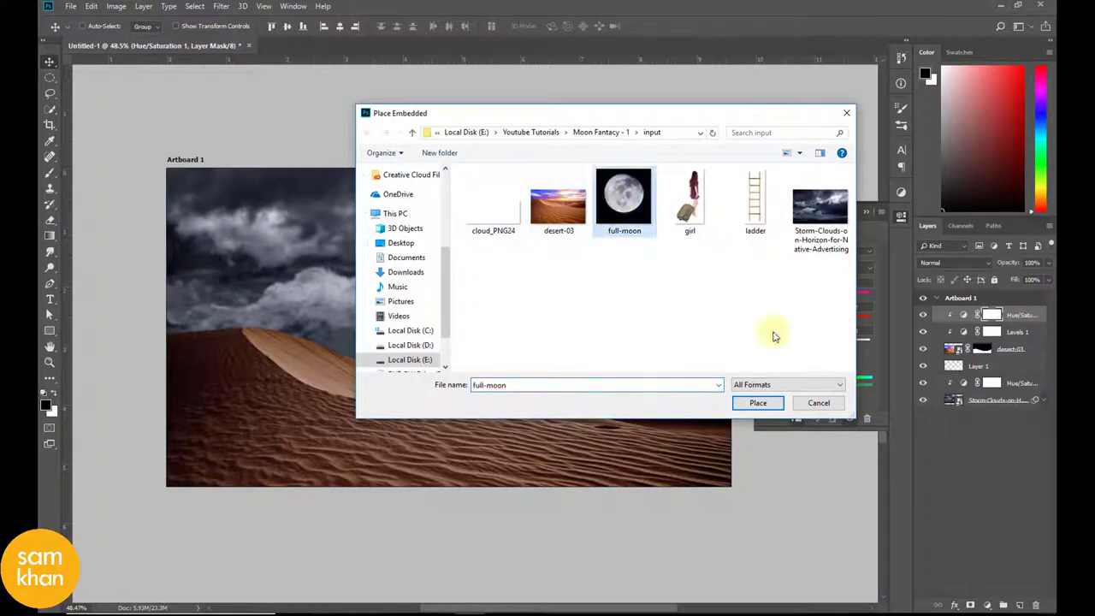
pyautogui.click(759, 404)
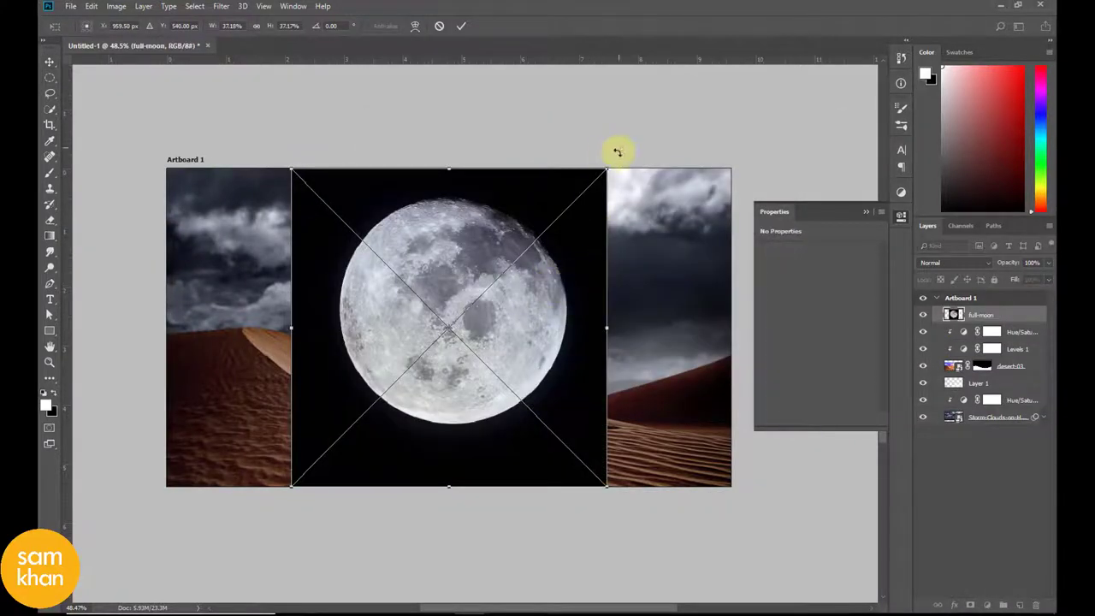
pyautogui.moveTo(606, 167); pyautogui.dragTo(552, 225)
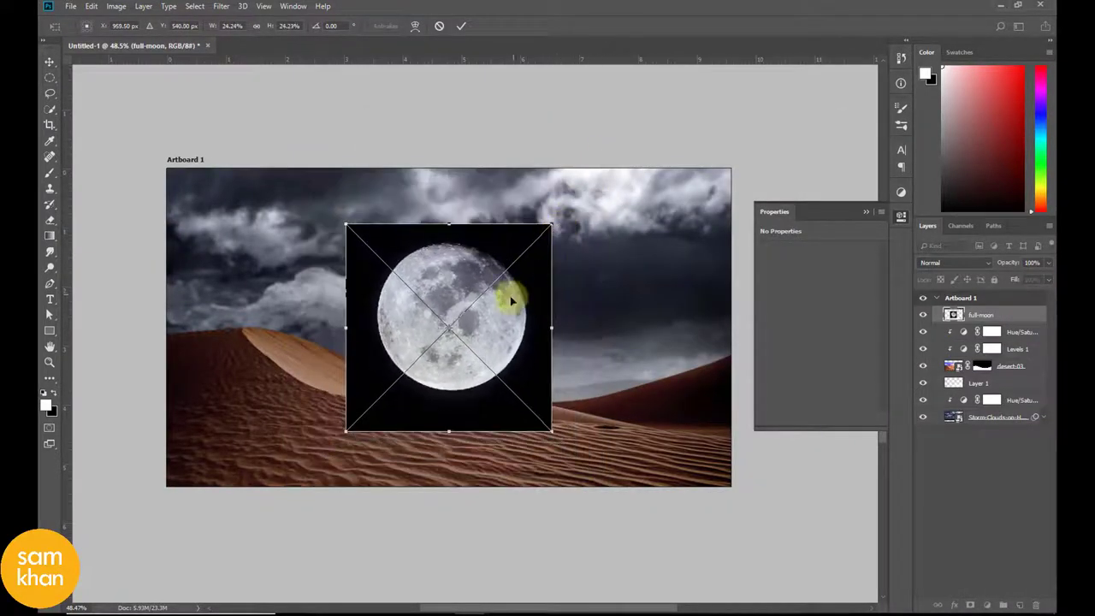
pyautogui.moveTo(509, 299)
pyautogui.mouseDown()
pyautogui.moveTo(609, 291)
pyautogui.moveTo(571, 295)
pyautogui.mouseUp()
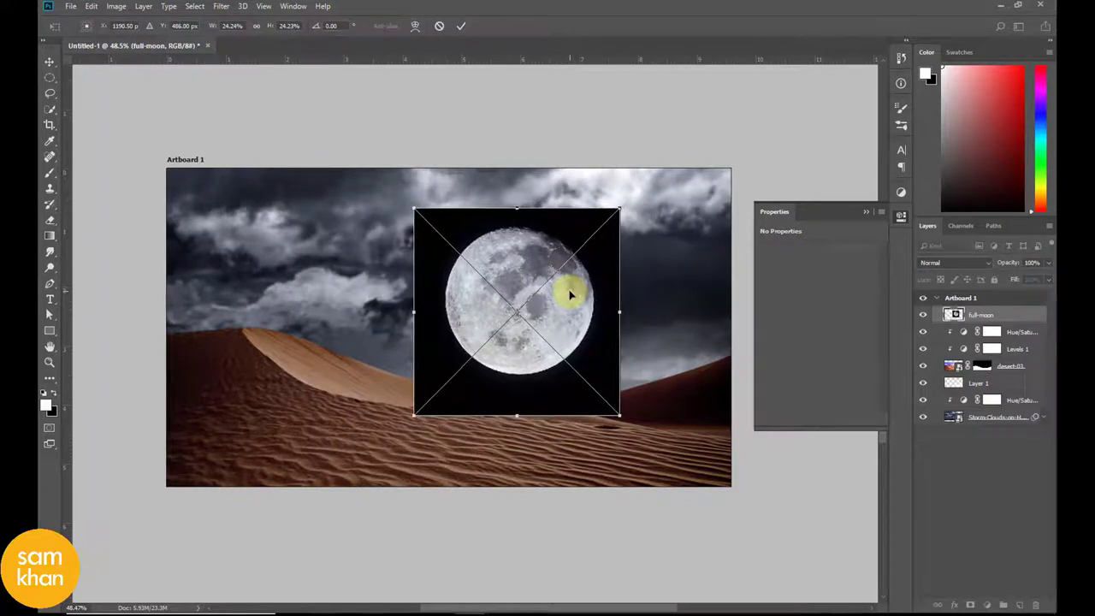
pyautogui.press('Return')
pyautogui.scroll(3, 571, 335)
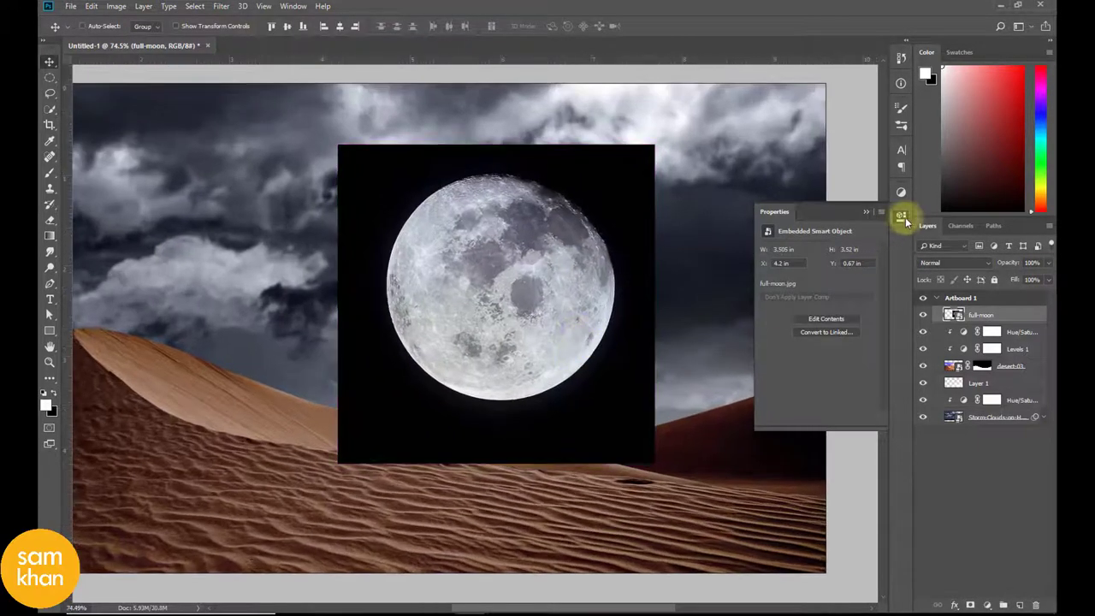
pyautogui.click(901, 216)
pyautogui.click(50, 77)
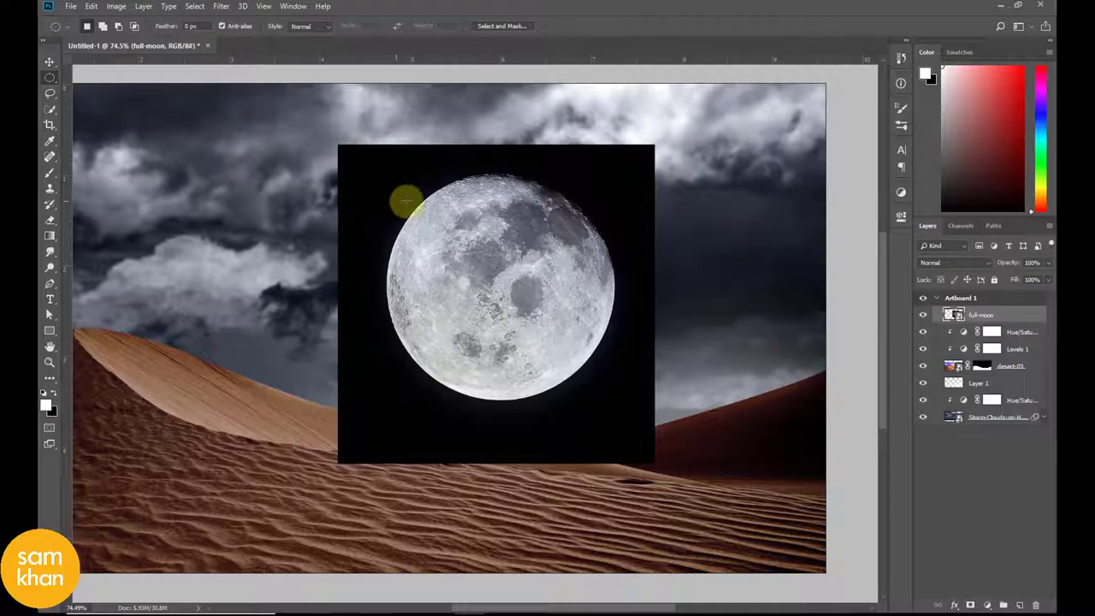
# Mask full-moon with a 5-pixel feathered elliptical selection around the moon.
pyautogui.moveTo(406, 203); pyautogui.dragTo(704, 391)
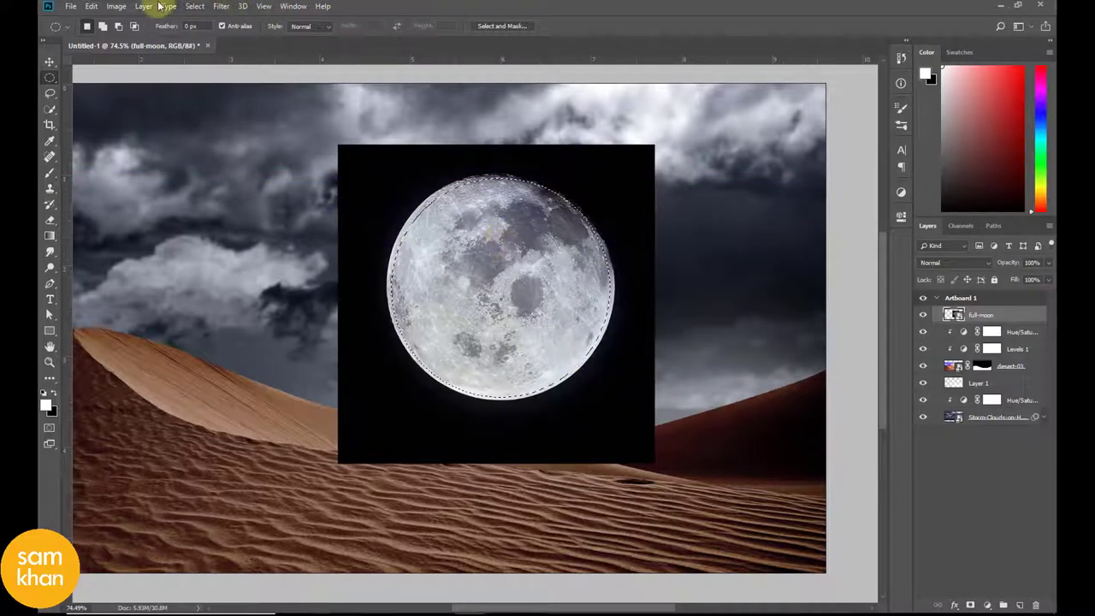
pyautogui.click(194, 6)
pyautogui.moveTo(206, 179)
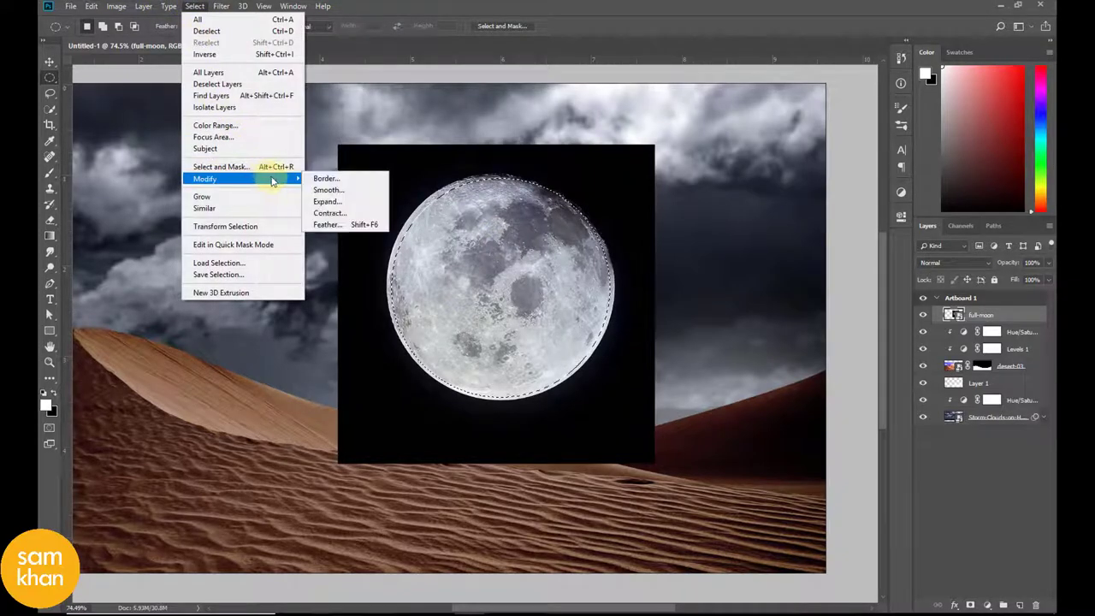
pyautogui.click(354, 226)
pyautogui.write('5')
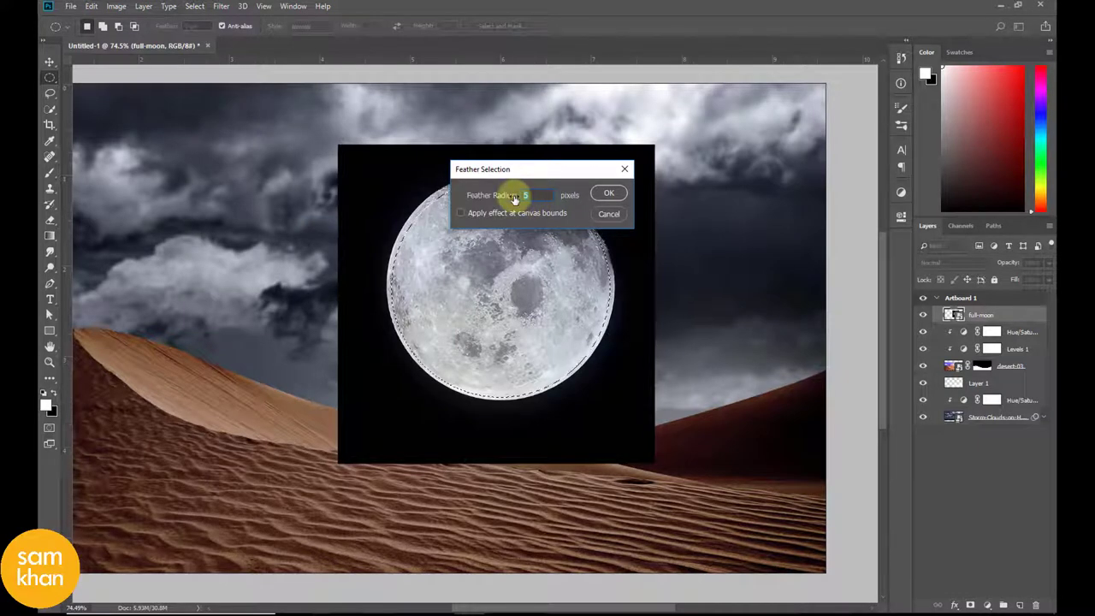
pyautogui.click(607, 196)
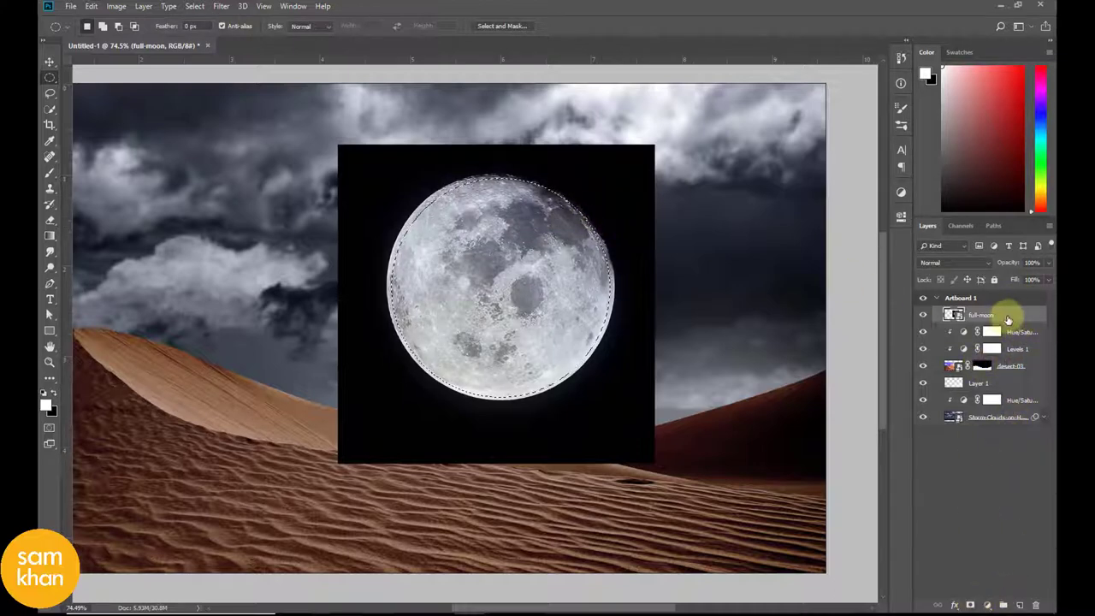
pyautogui.click(972, 604)
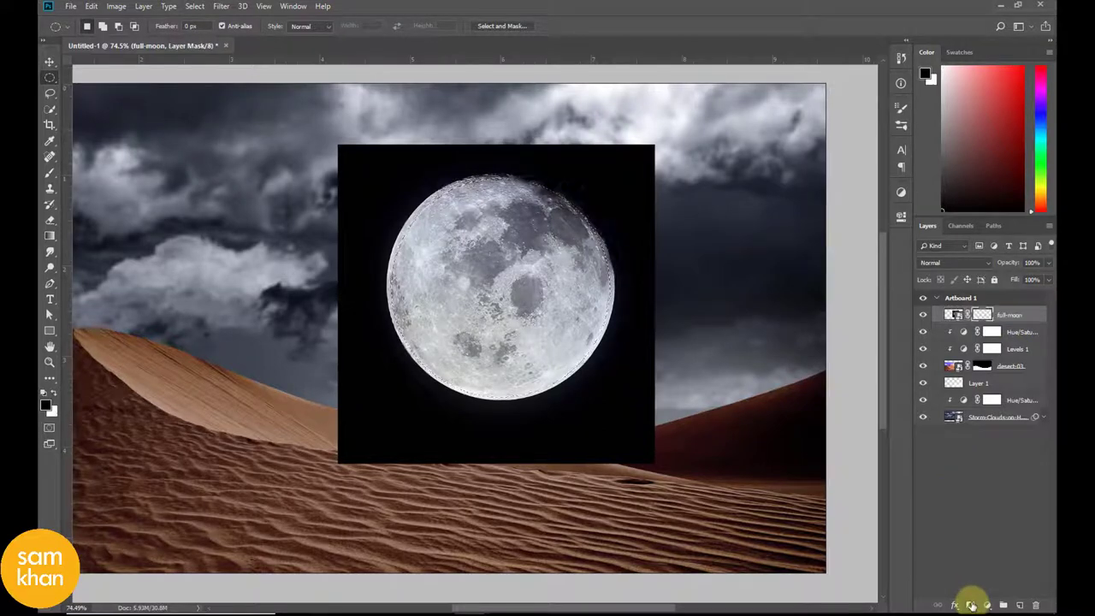
pyautogui.click(49, 62)
# Scale the moon down to about 72% and nudge it into the sky between the clouds.
pyautogui.hotkey('ctrl', 't')
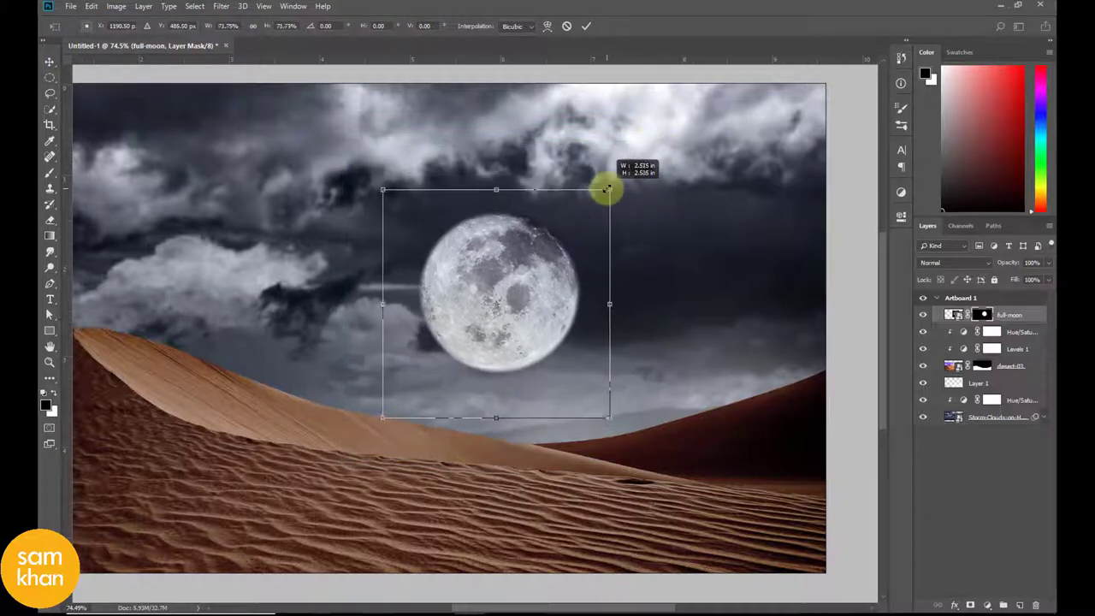
pyautogui.moveTo(656, 143); pyautogui.dragTo(609, 192)
pyautogui.moveTo(563, 296); pyautogui.dragTo(562, 299)
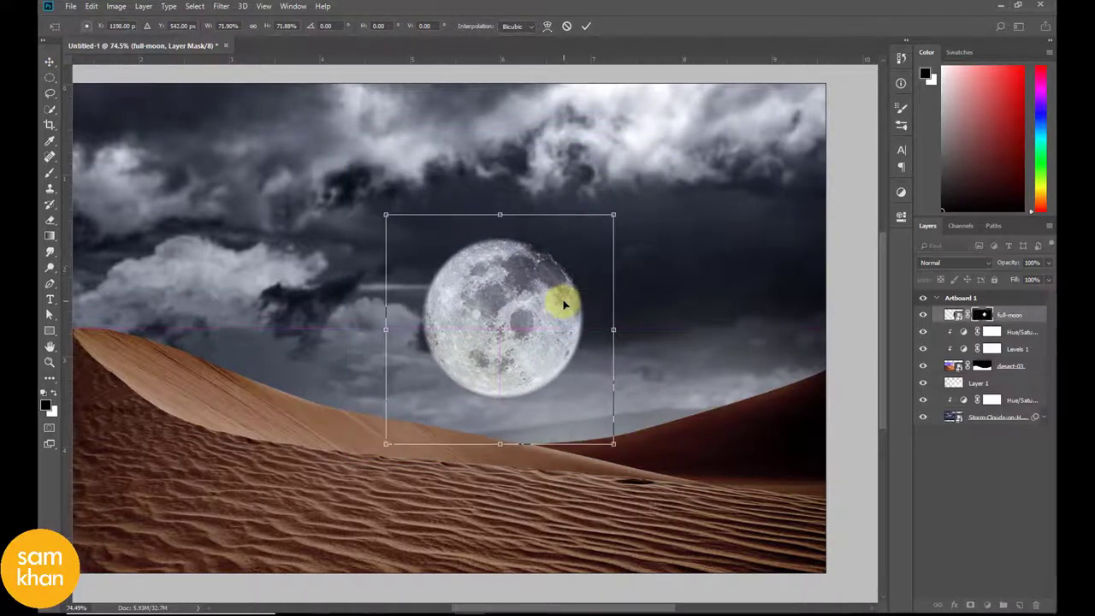
pyautogui.press('Return')
pyautogui.scroll(-3, 521, 340)
pyautogui.scroll(2, 521, 339)
pyautogui.moveTo(521, 342); pyautogui.dragTo(548, 324)
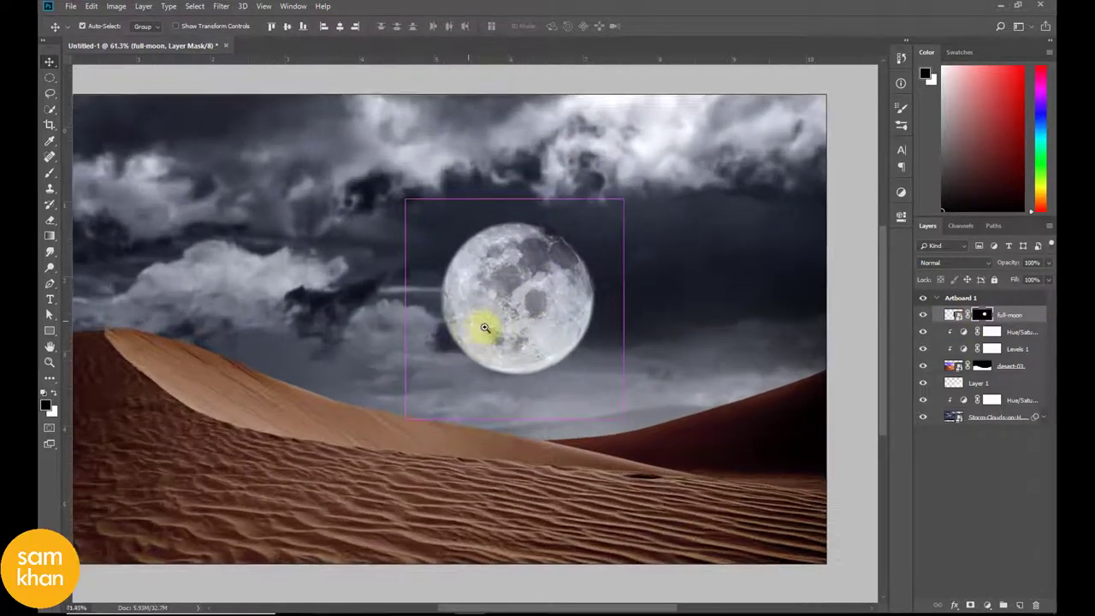
pyautogui.scroll(2, 480, 333)
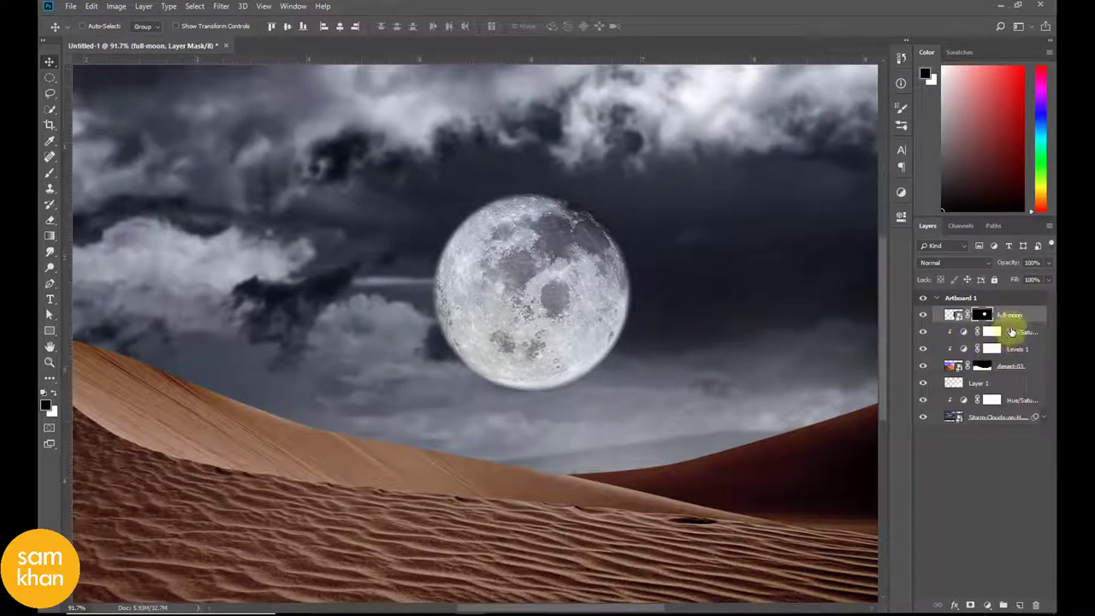
# Add a new Layer 2 clipped to the full-moon layer.
pyautogui.hotkey('ctrl', 'shift', 'n')
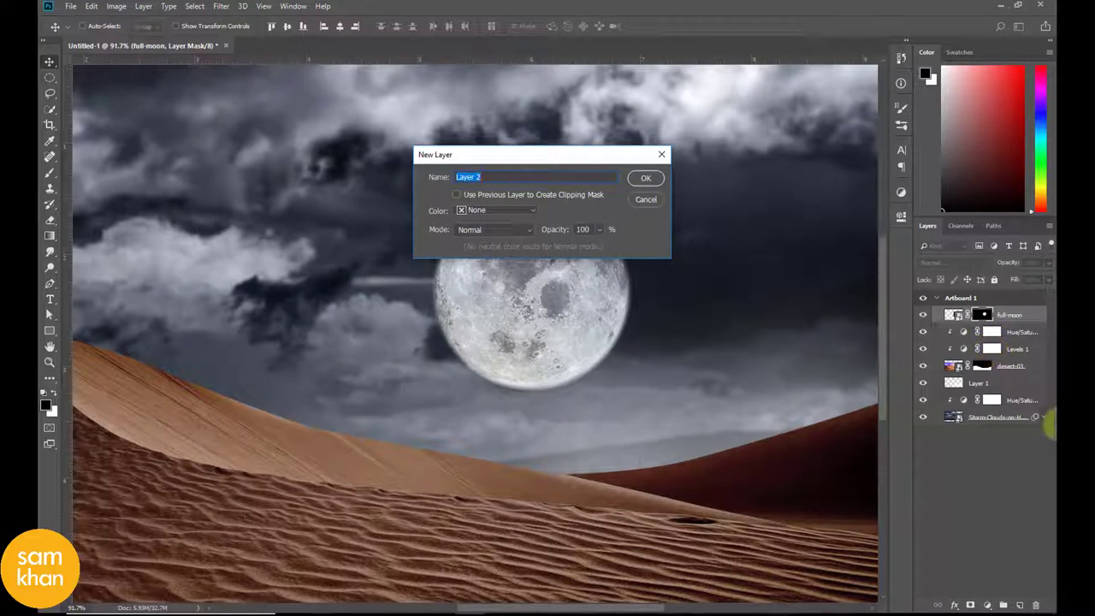
pyautogui.press('Escape')
pyautogui.click(1019, 604)
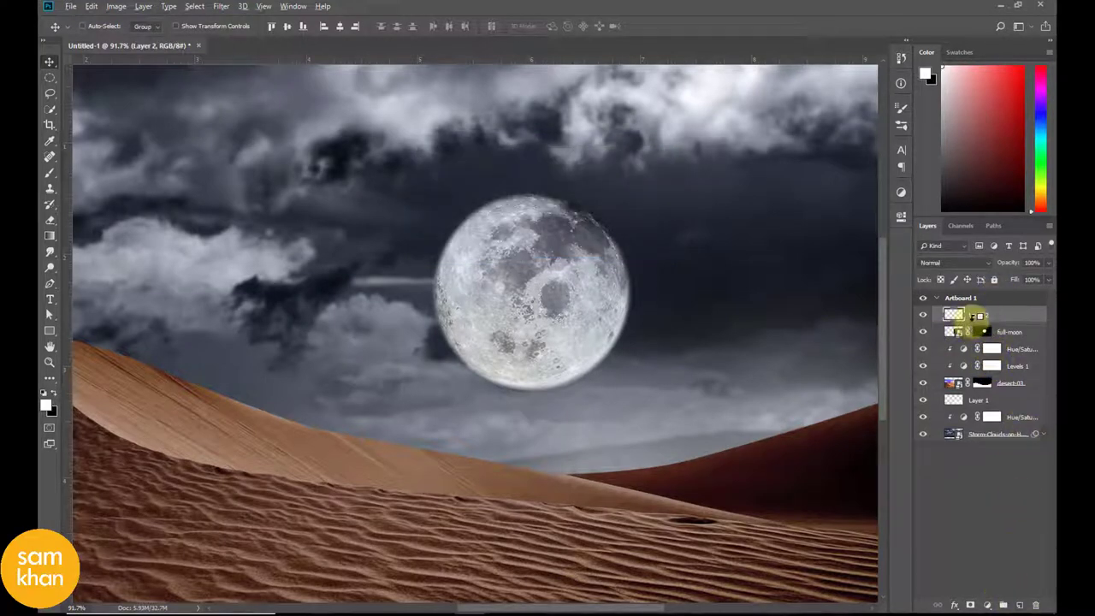
pyautogui.rightClick(1006, 319)
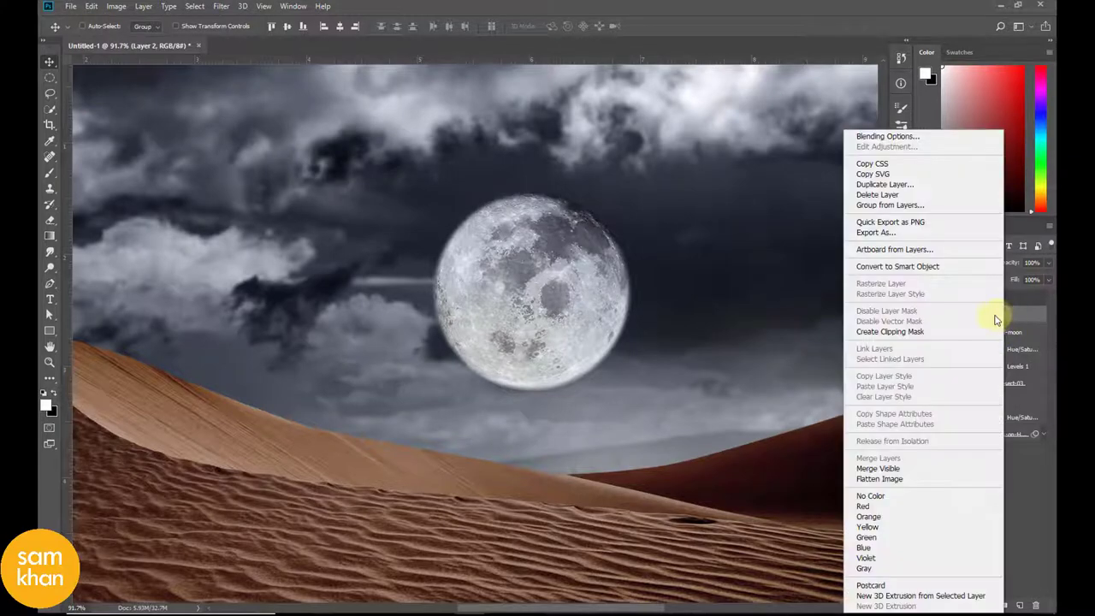
pyautogui.click(924, 332)
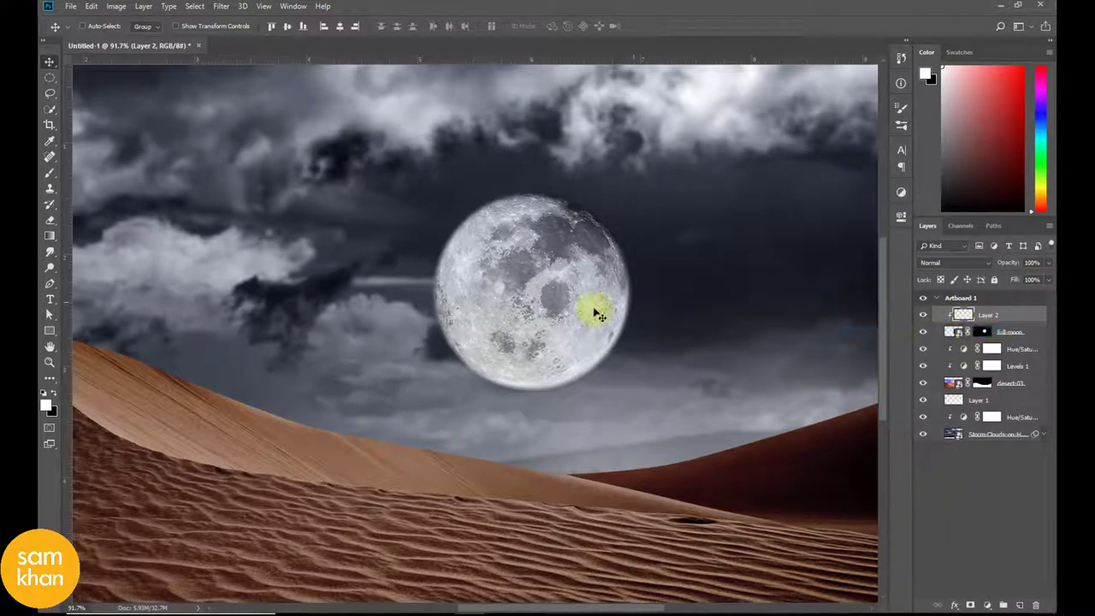
# Paint soft white light over the moon's lower half with a soft round brush at 50% opacity.
pyautogui.click(49, 180)
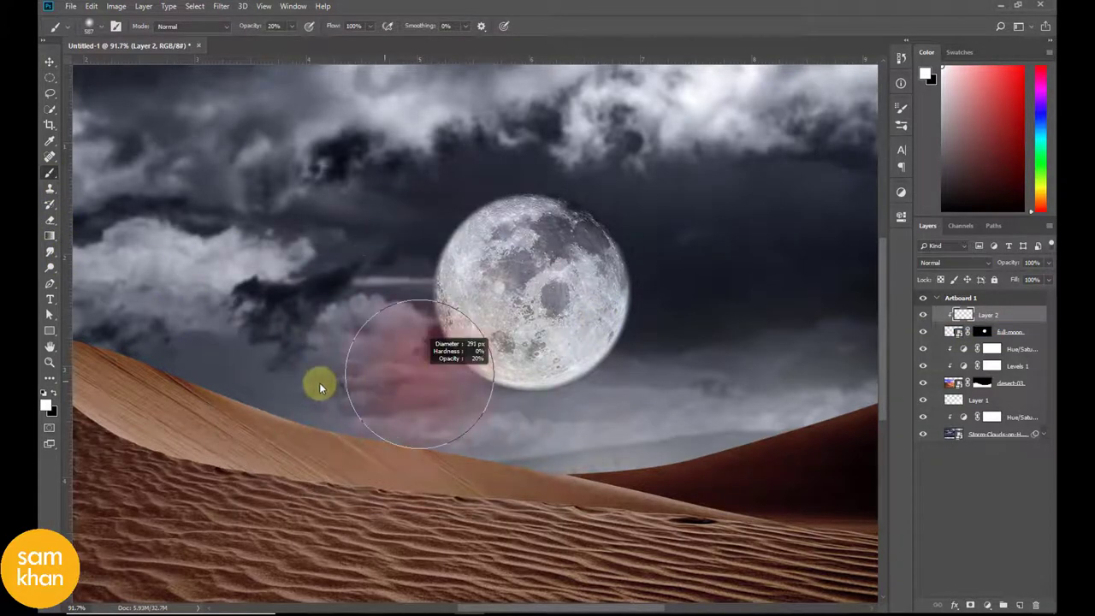
pyautogui.rightClick(527, 309)
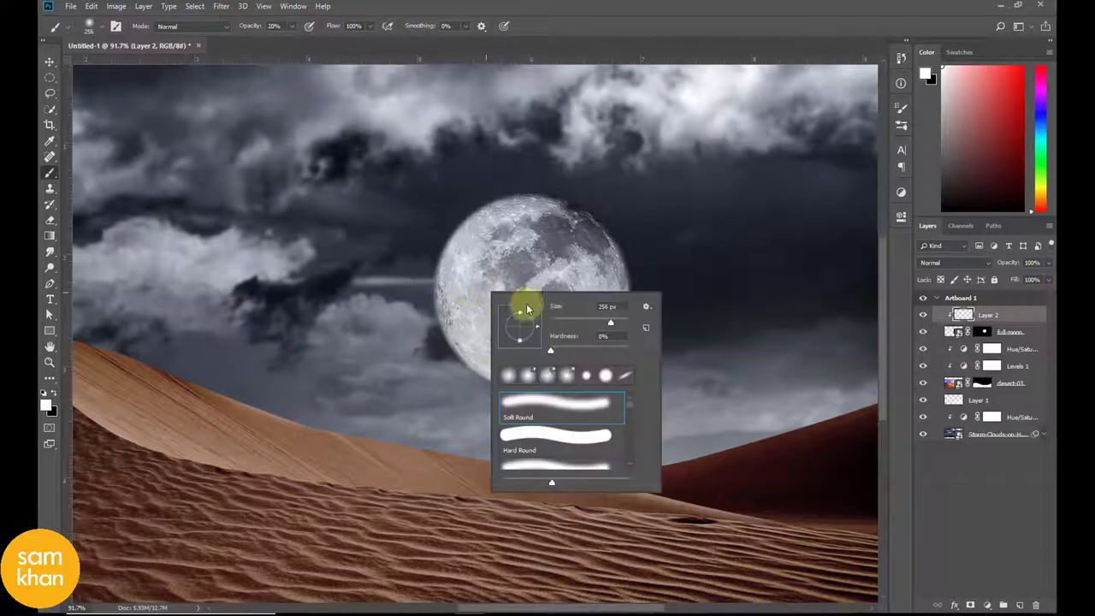
pyautogui.doubleClick(535, 394)
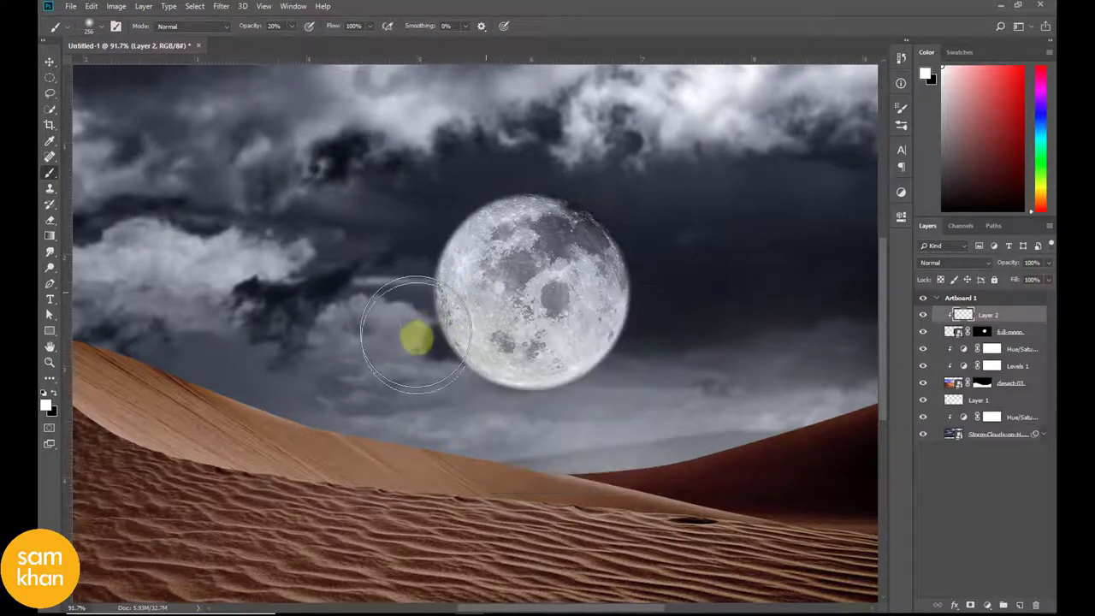
pyautogui.moveTo(403, 330); pyautogui.dragTo(579, 396)
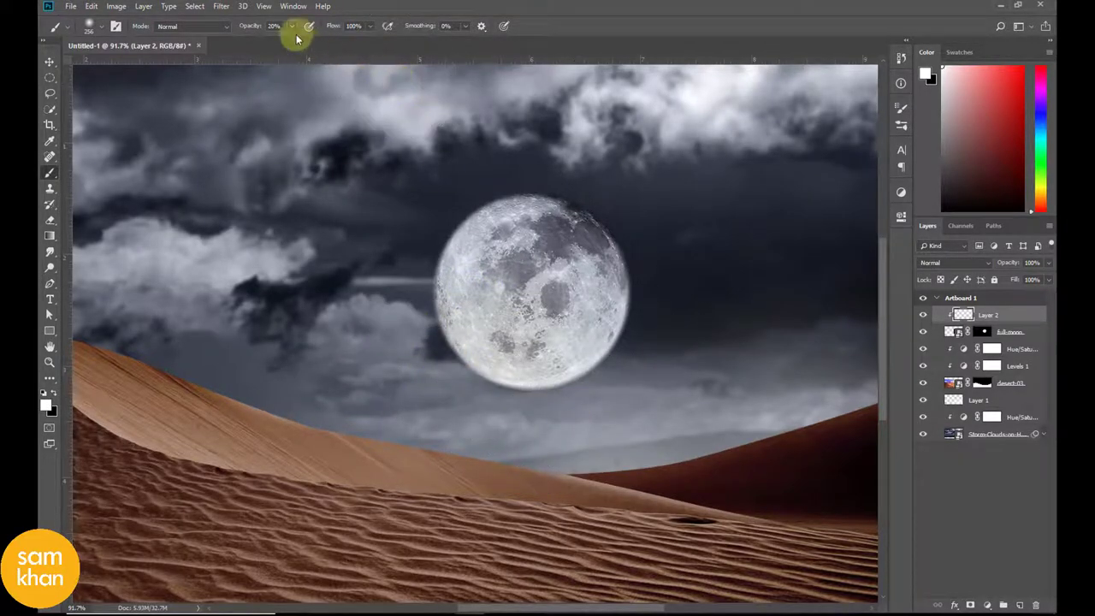
pyautogui.moveTo(292, 34); pyautogui.dragTo(308, 42)
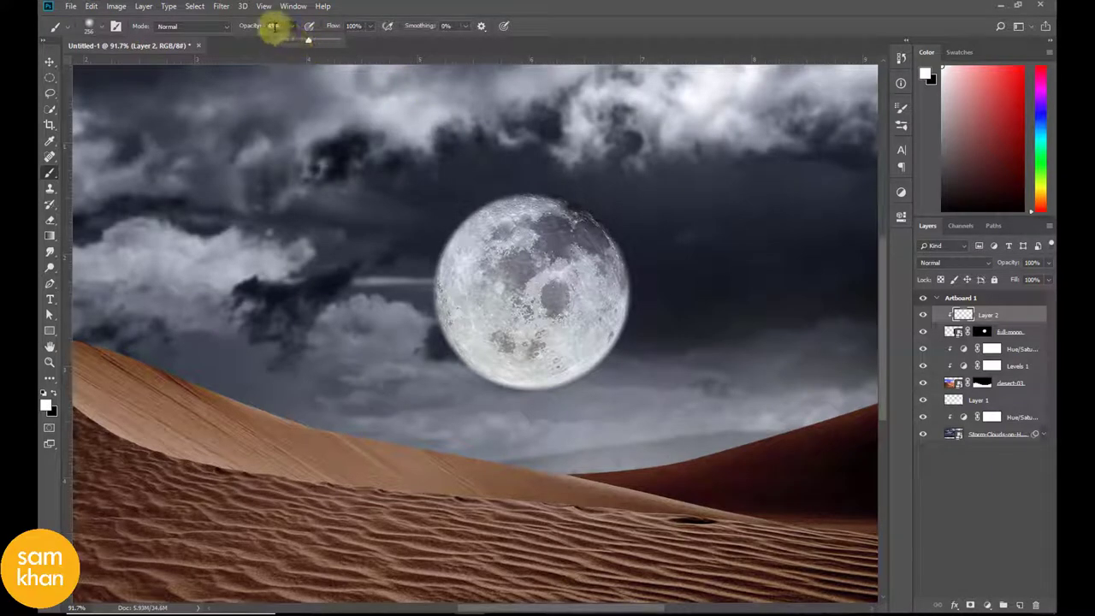
pyautogui.click(274, 26)
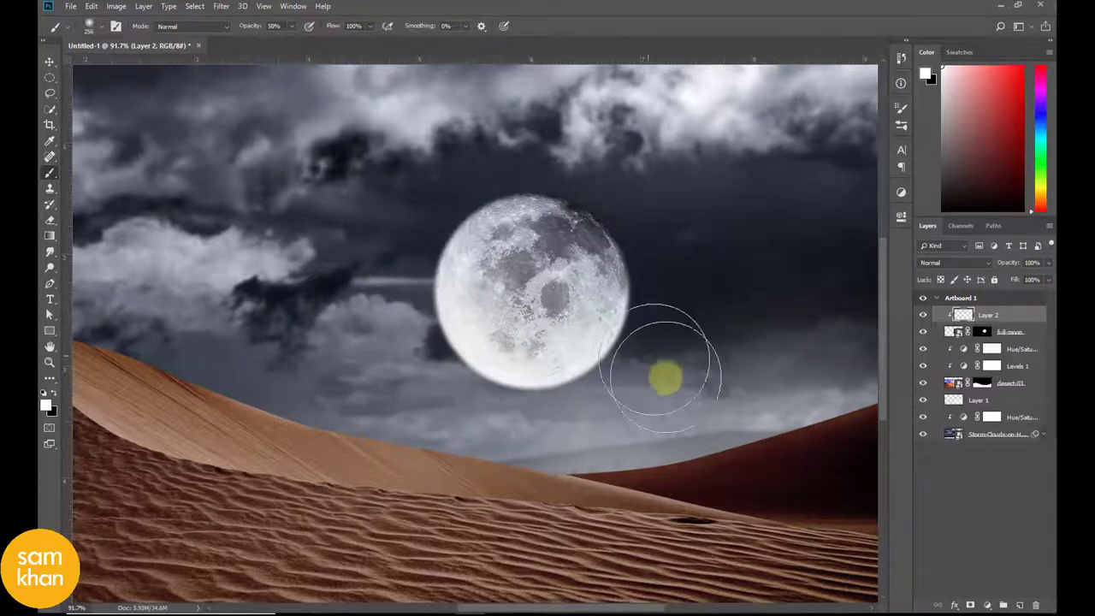
pyautogui.click(49, 61)
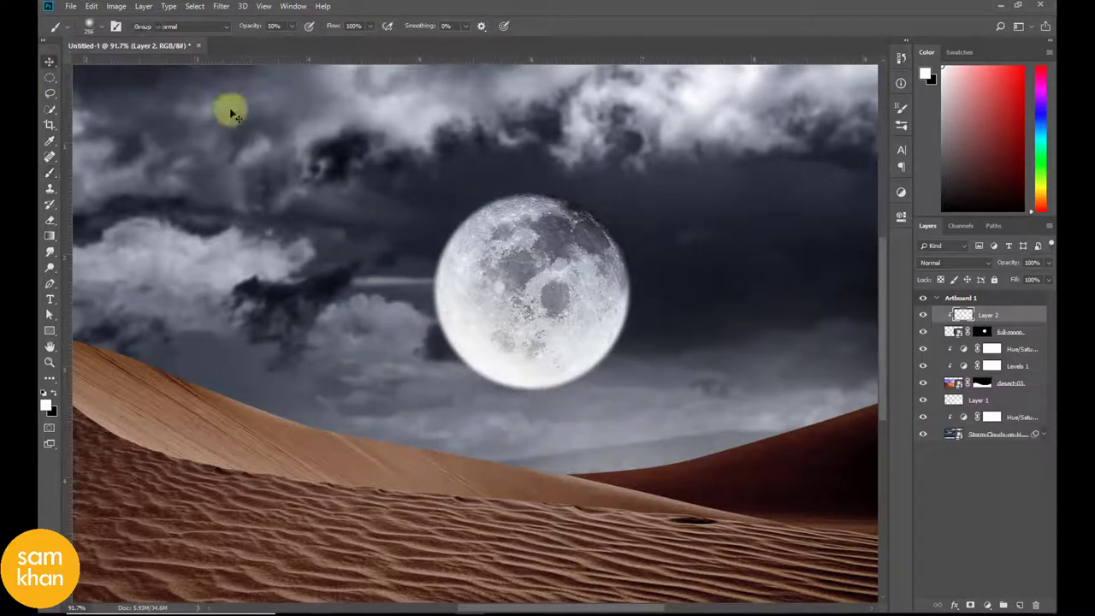
pyautogui.click(923, 315)
pyautogui.click(924, 315)
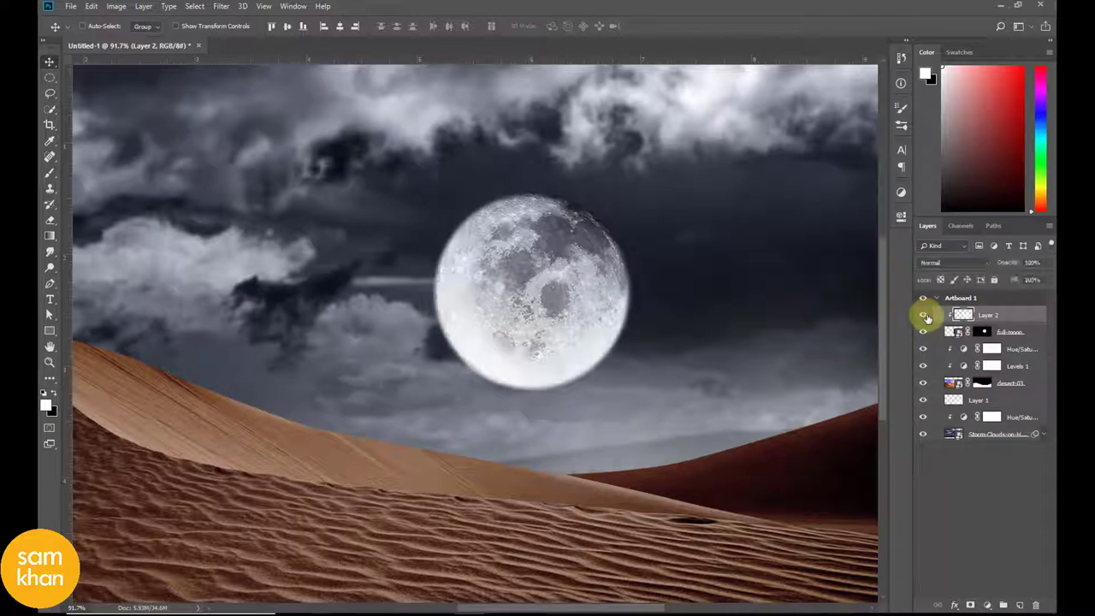
pyautogui.moveTo(548, 379); pyautogui.dragTo(626, 371)
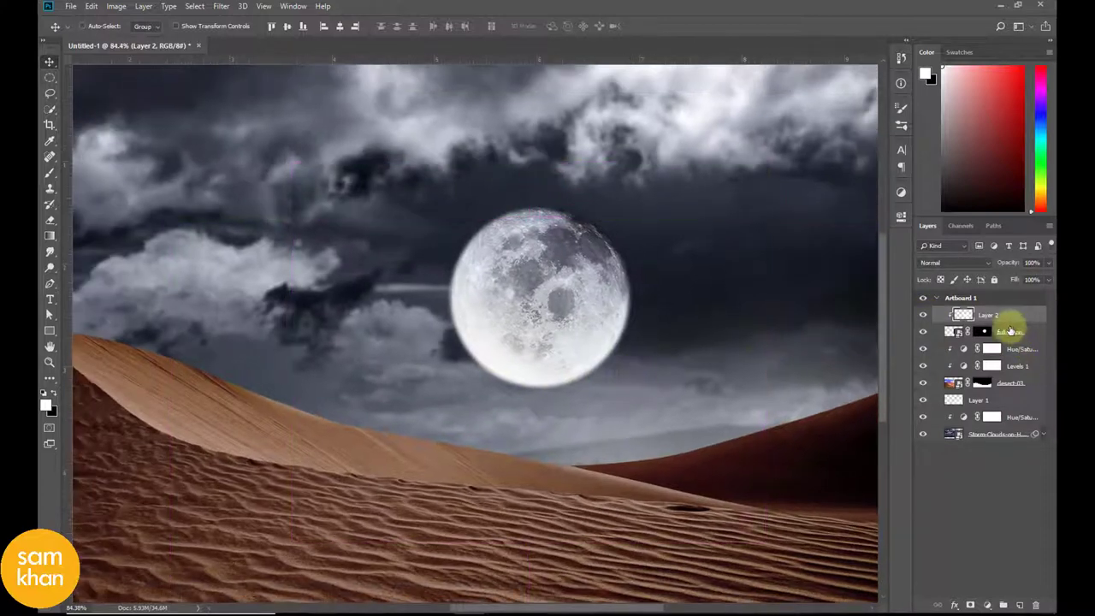
# Add a Layer 3 below the full-moon layer and set white as the brush colour.
pyautogui.click(1019, 605)
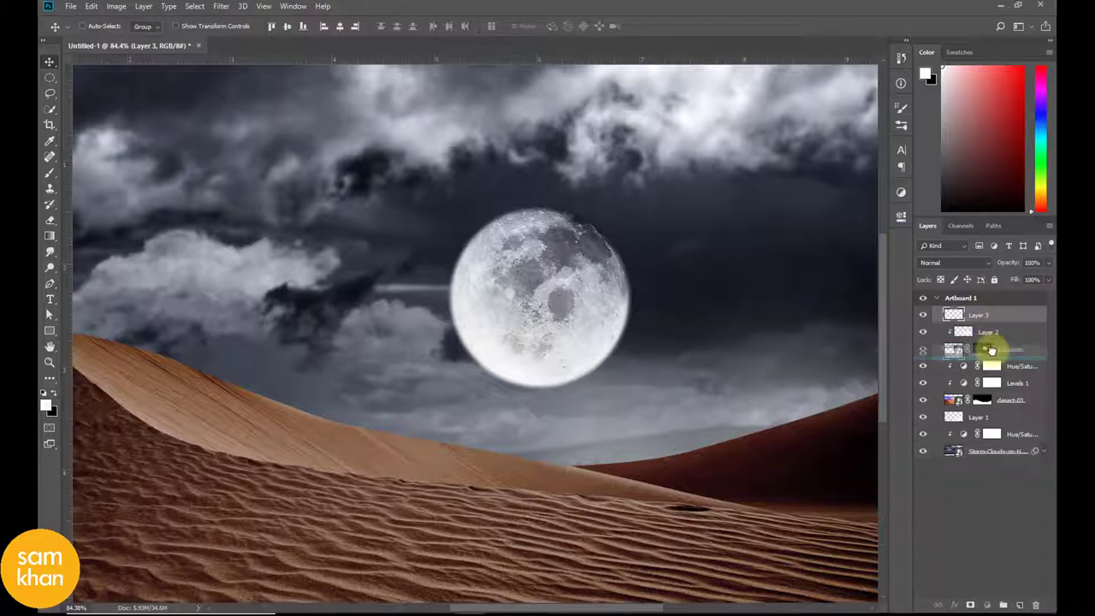
pyautogui.moveTo(1002, 315); pyautogui.dragTo(972, 351)
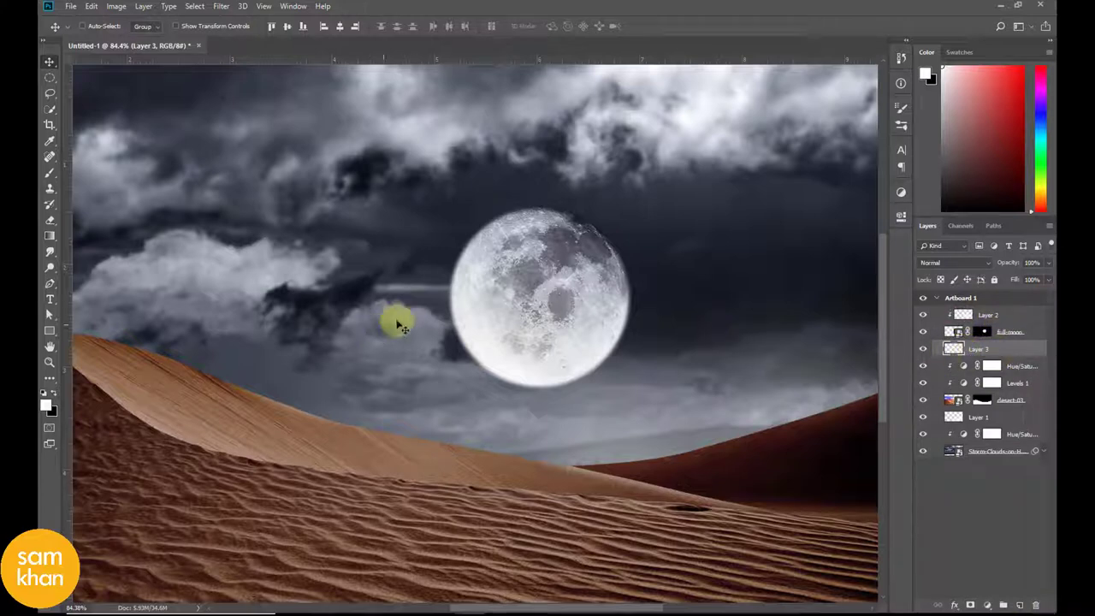
pyautogui.click(44, 171)
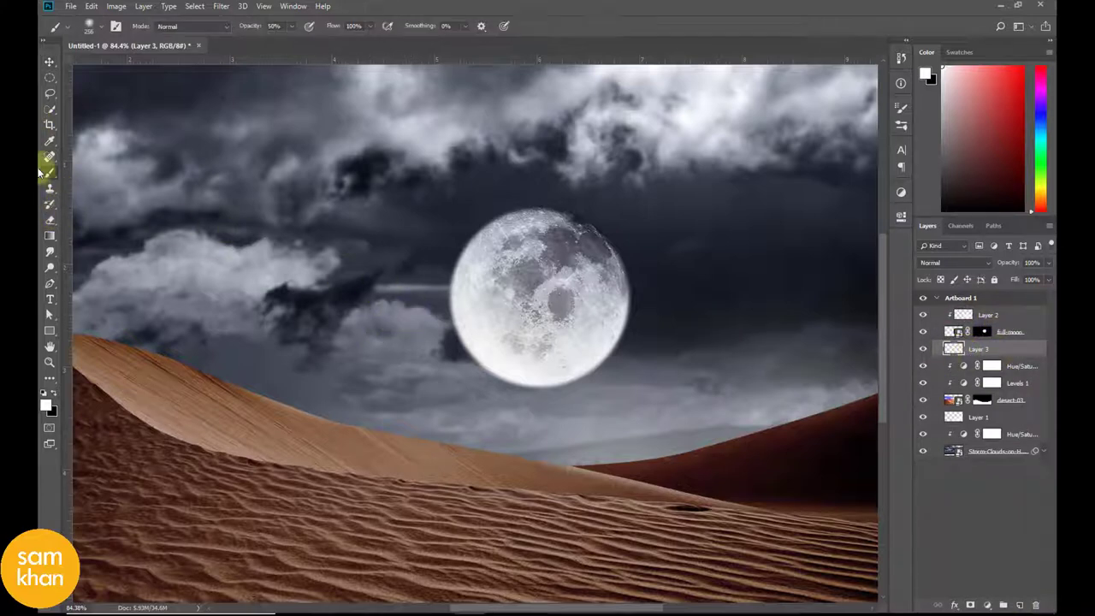
pyautogui.click(45, 402)
pyautogui.click(329, 381)
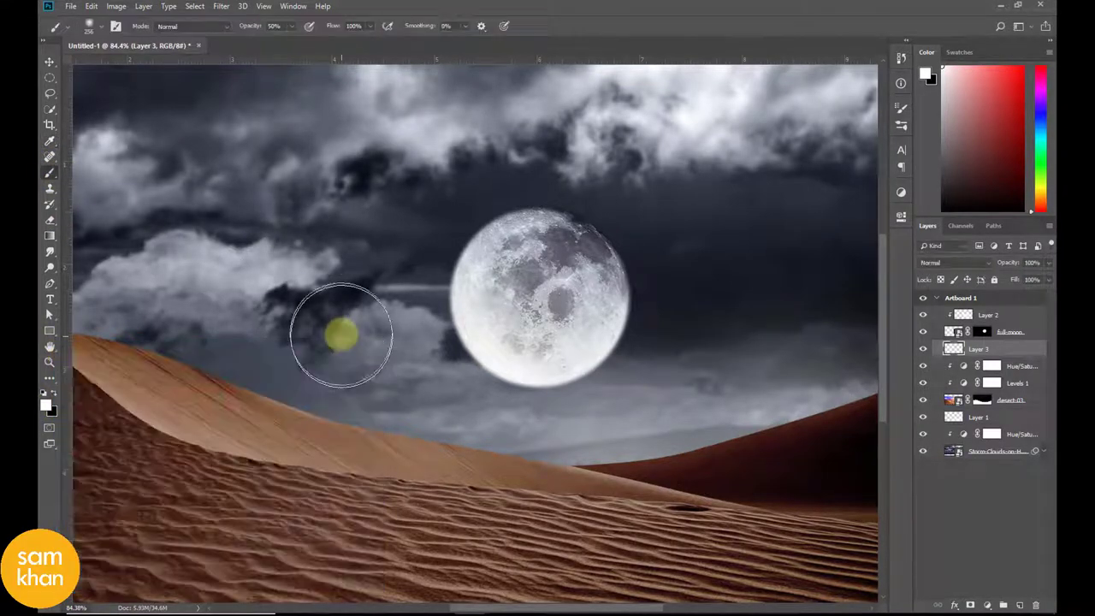
# Enlarge the soft brush over the moon and dab several passes of white glow.
pyautogui.moveTo(544, 310)
pyautogui.mouseDown()
pyautogui.moveTo(580, 313)
pyautogui.moveTo(563, 299)
pyautogui.mouseUp()
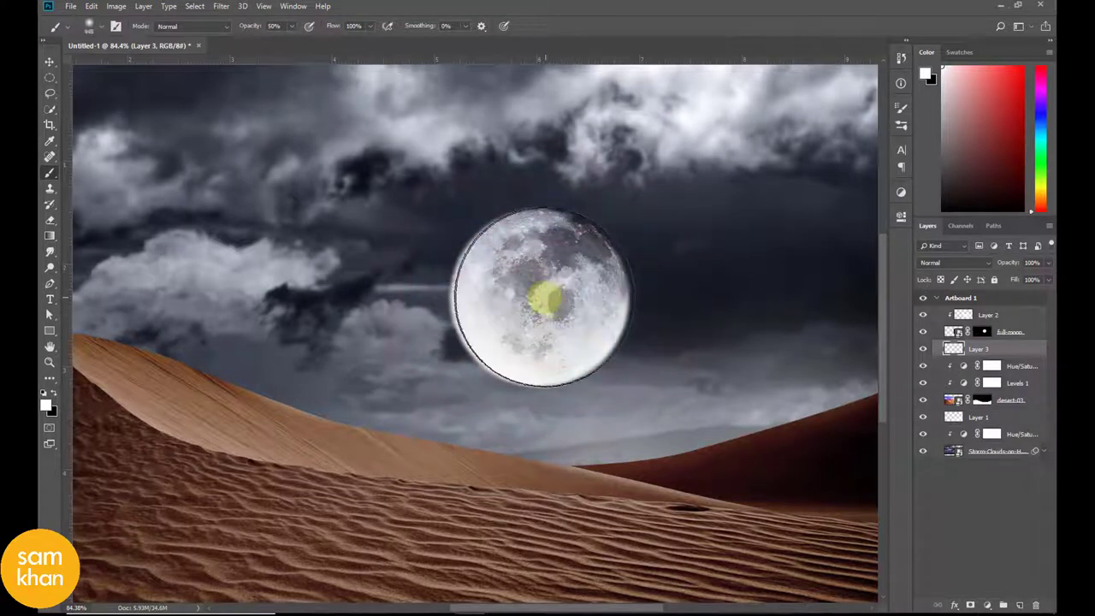
pyautogui.click(539, 298)
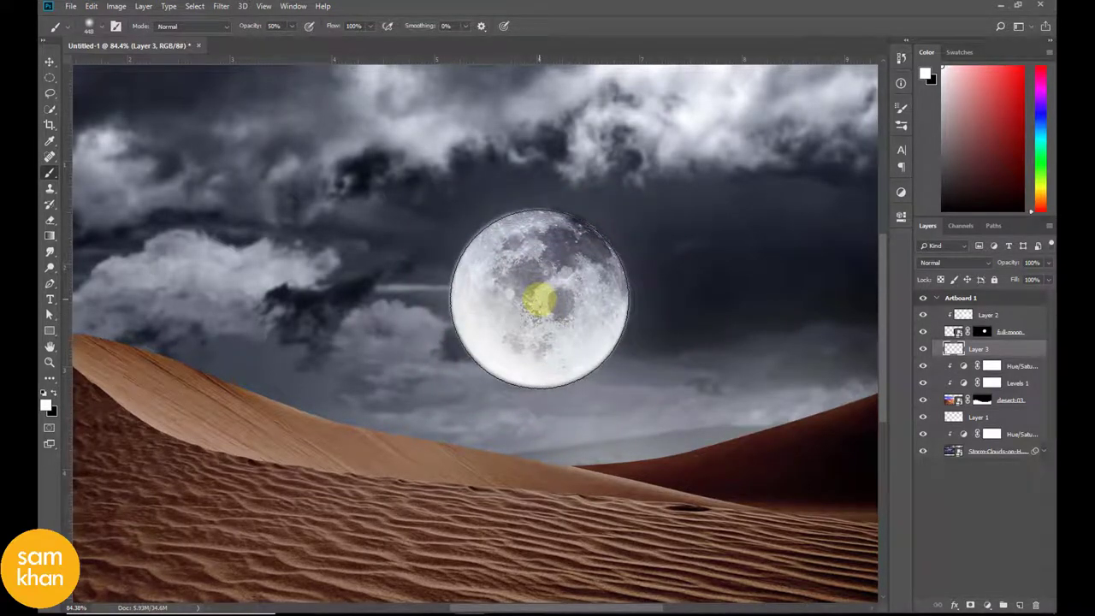
pyautogui.click(539, 299)
pyautogui.click(539, 298)
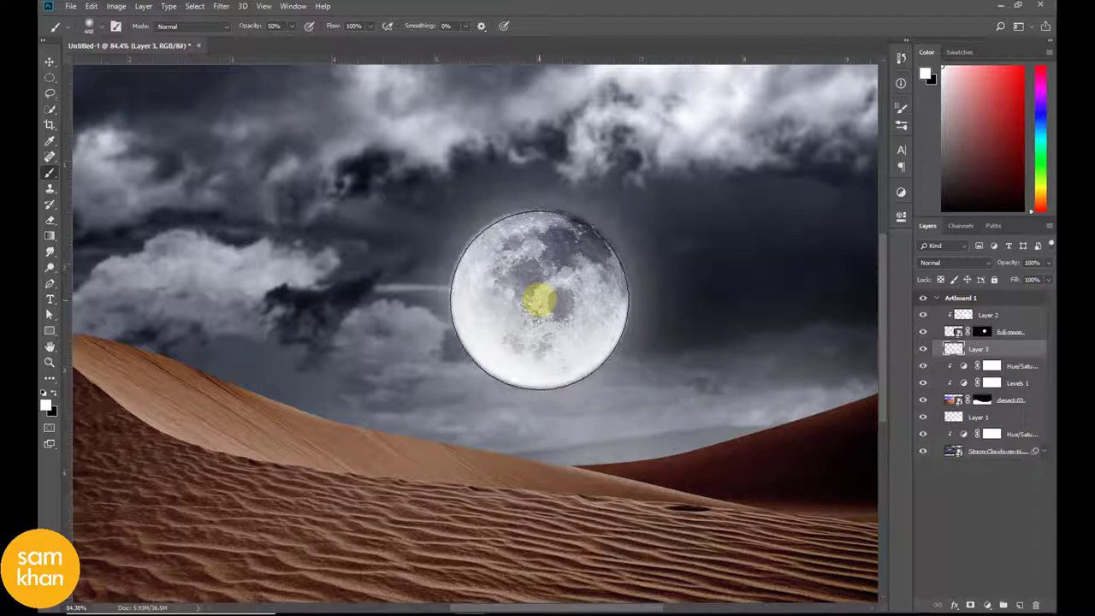
pyautogui.click(538, 298)
# Select Layer 1, compare it on and off, and add a new Layer 4 above it.
pyautogui.press('v')
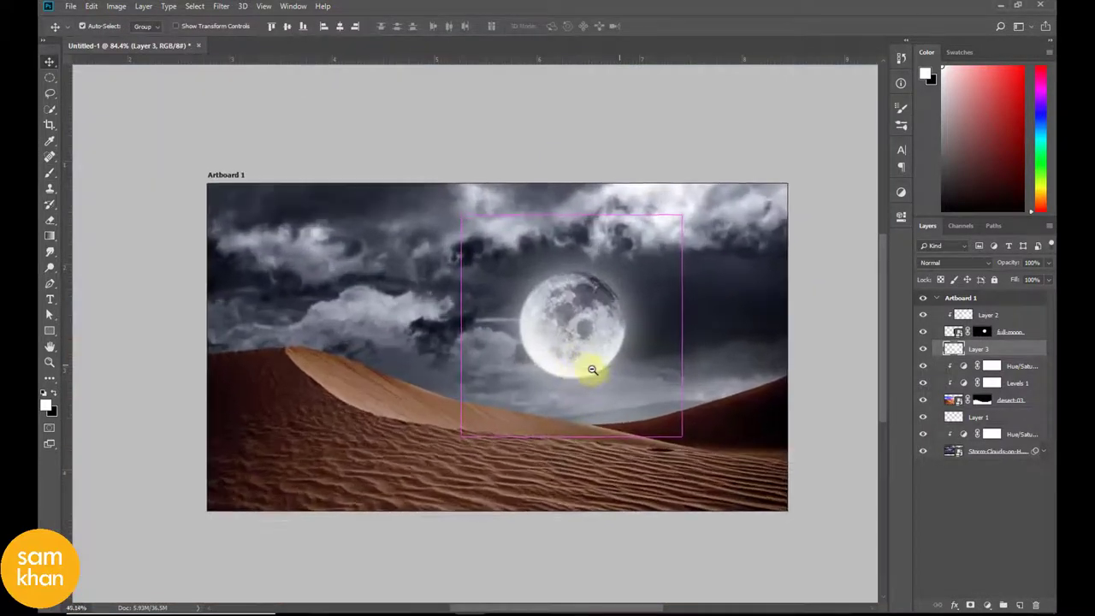
pyautogui.moveTo(641, 412); pyautogui.dragTo(601, 416)
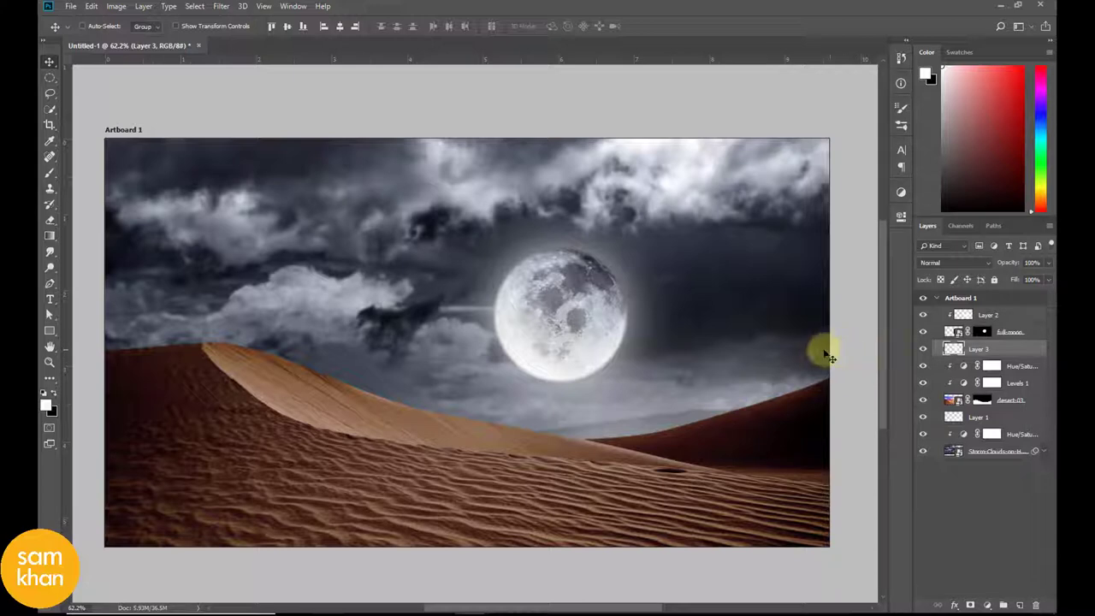
pyautogui.click(1018, 450)
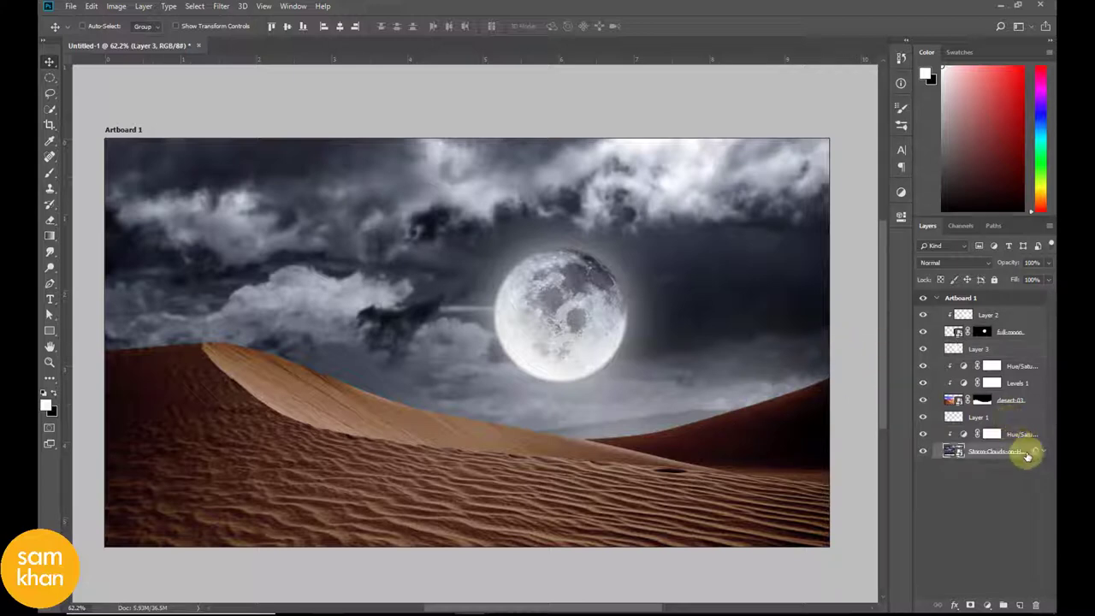
pyautogui.scroll(-1, 660, 327)
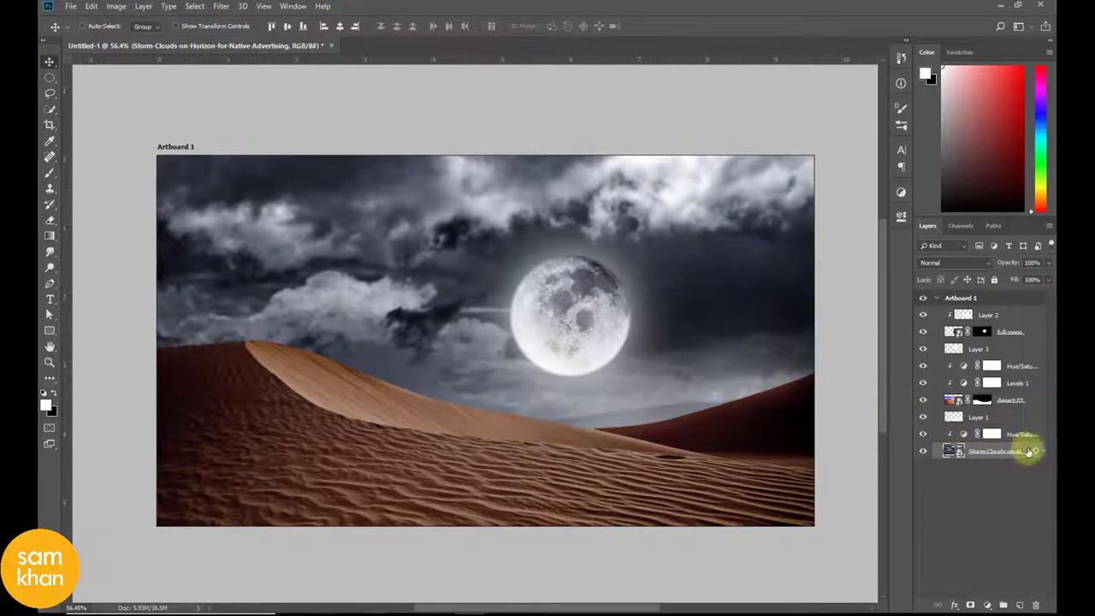
pyautogui.click(1012, 419)
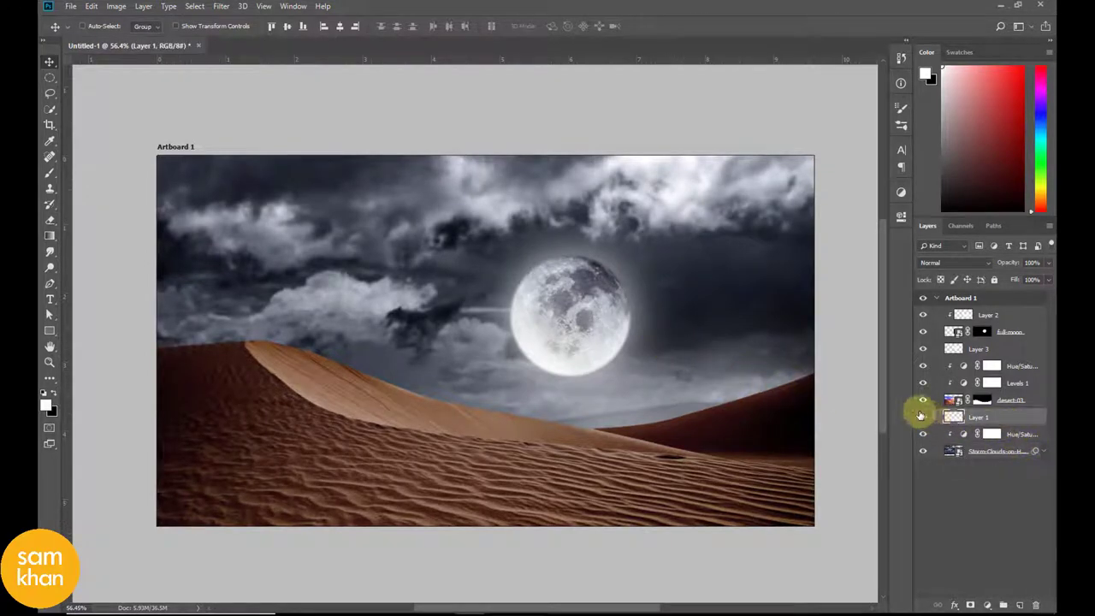
pyautogui.click(923, 417)
pyautogui.click(923, 416)
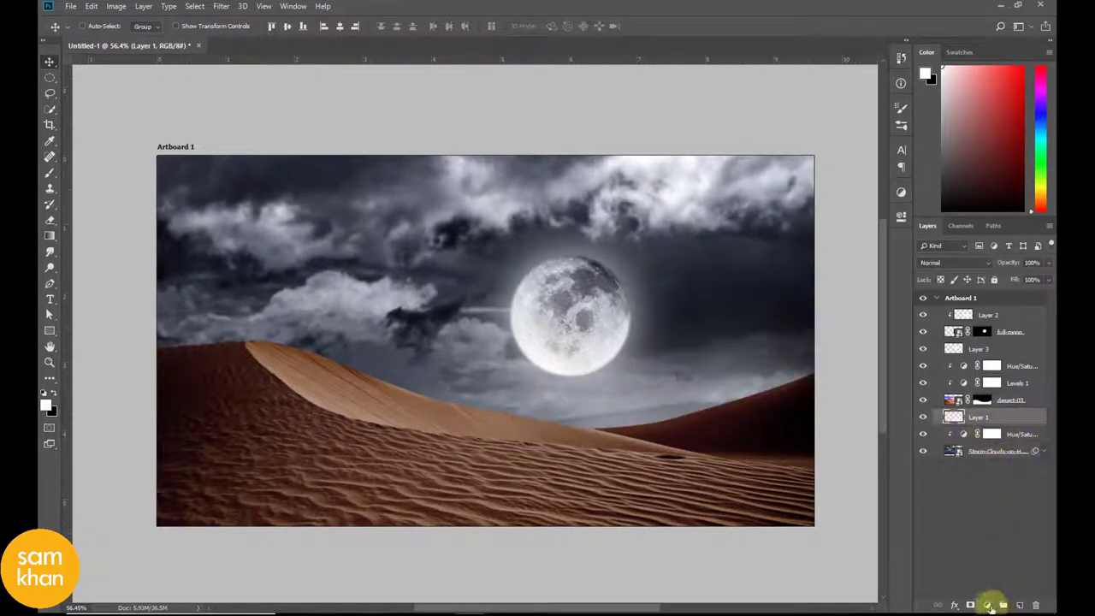
pyautogui.click(1020, 604)
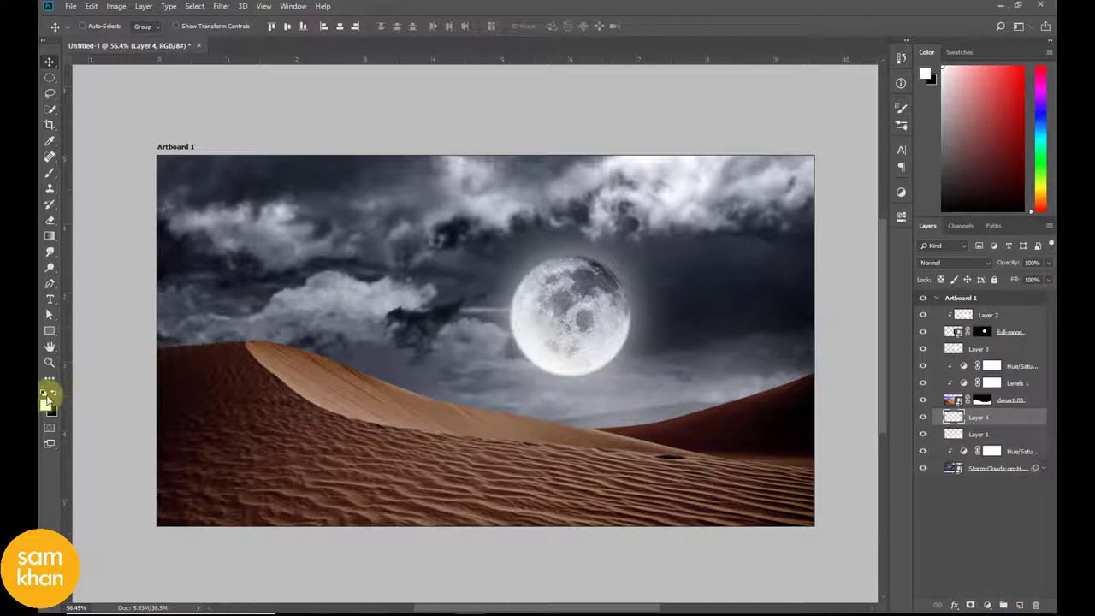
# Darken the upper sky with a large soft black brush at about 21% opacity.
pyautogui.press('b')
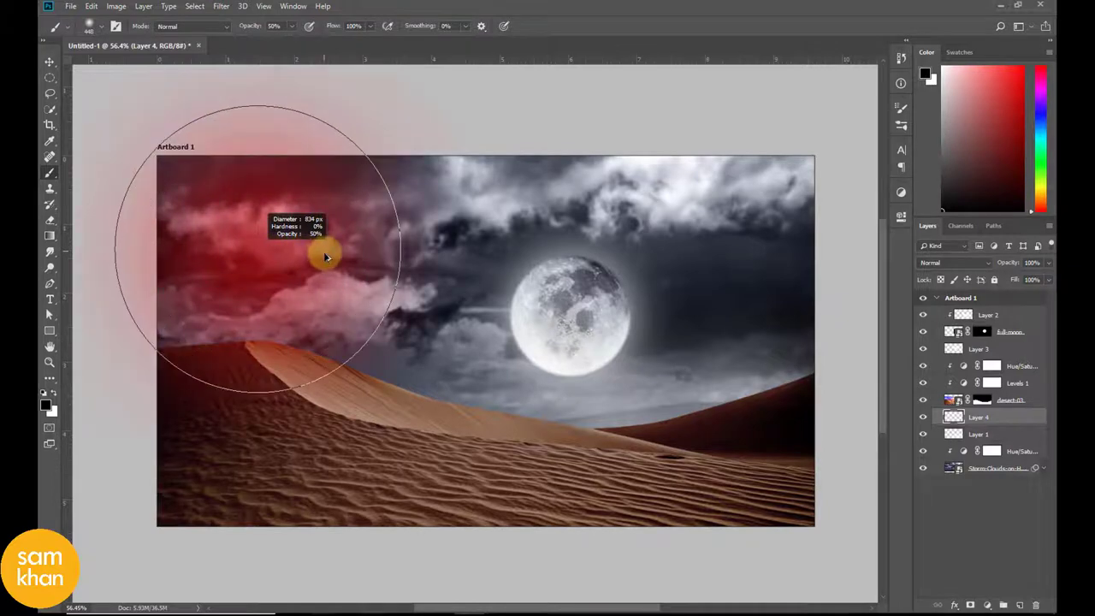
pyautogui.moveTo(299, 255); pyautogui.dragTo(325, 251)
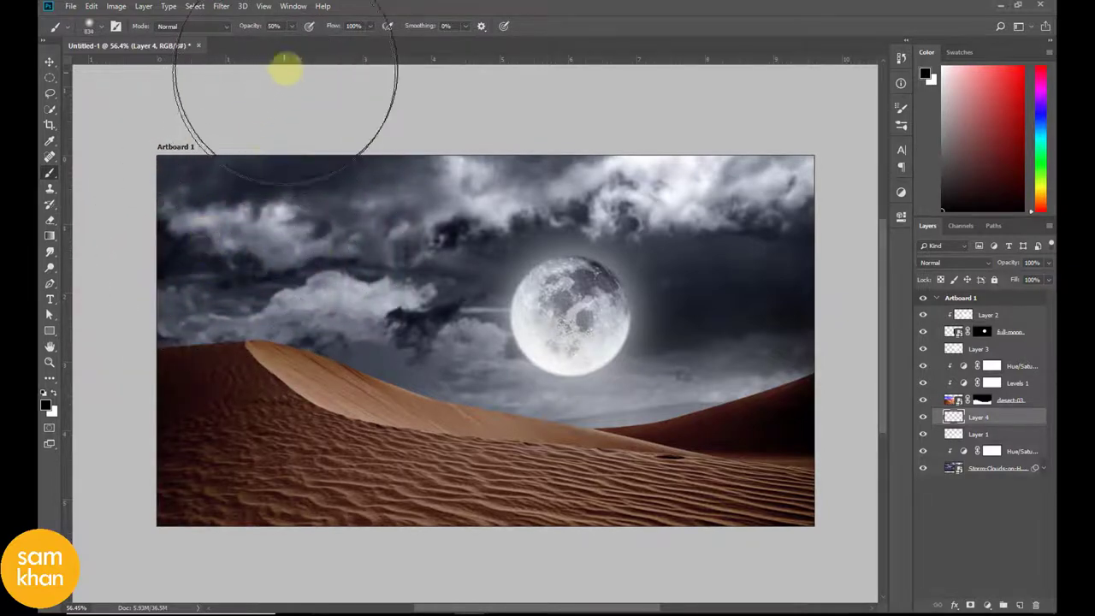
pyautogui.moveTo(276, 41); pyautogui.dragTo(274, 41)
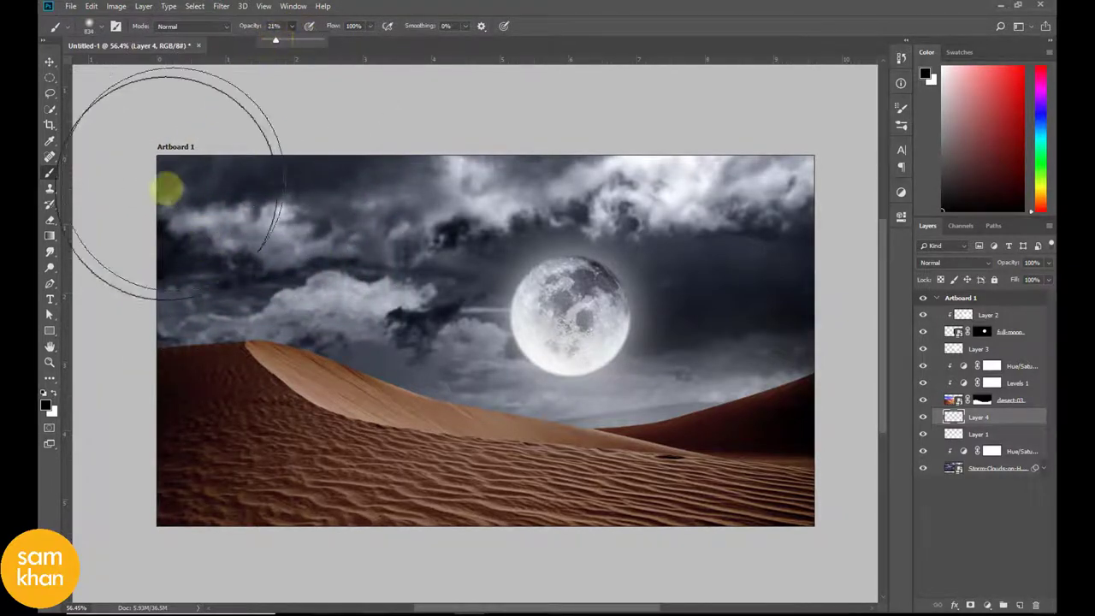
pyautogui.moveTo(350, 159)
pyautogui.mouseDown()
pyautogui.moveTo(826, 182)
pyautogui.moveTo(764, 215)
pyautogui.moveTo(845, 269)
pyautogui.moveTo(530, 134)
pyautogui.moveTo(353, 192)
pyautogui.moveTo(166, 325)
pyautogui.moveTo(242, 369)
pyautogui.moveTo(276, 234)
pyautogui.moveTo(206, 347)
pyautogui.moveTo(278, 240)
pyautogui.moveTo(916, 213)
pyautogui.moveTo(910, 465)
pyautogui.moveTo(740, 535)
pyautogui.mouseUp()
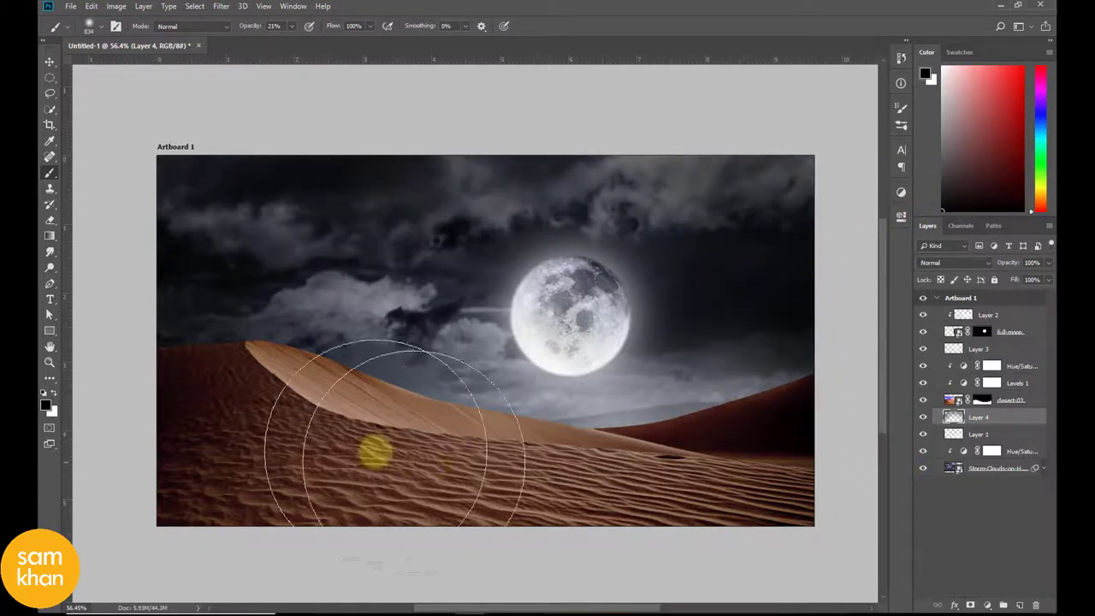
pyautogui.moveTo(591, 406); pyautogui.dragTo(587, 419)
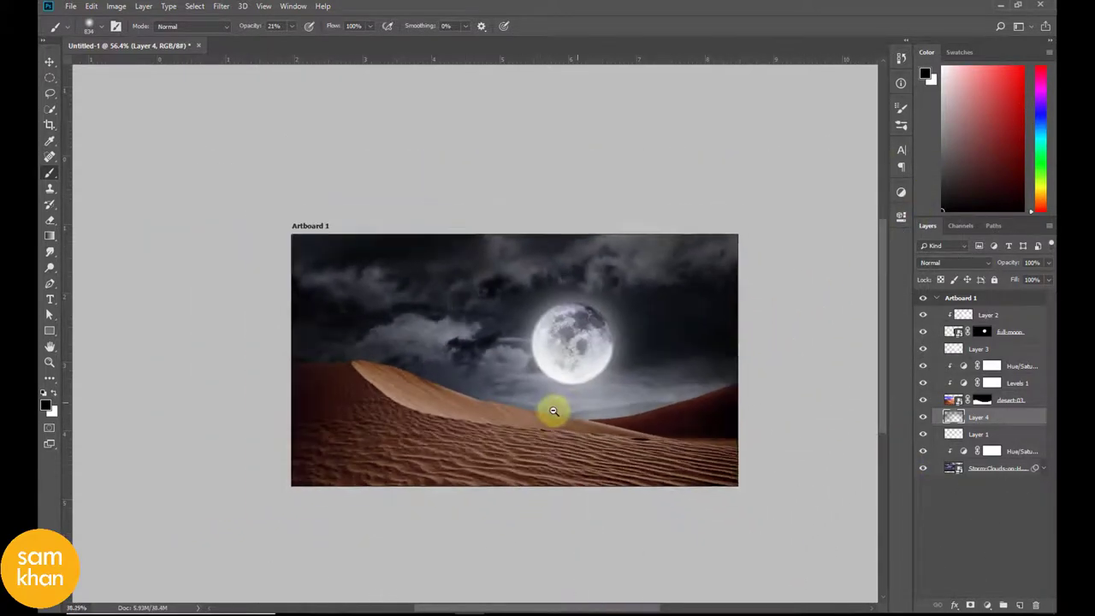
pyautogui.press('v')
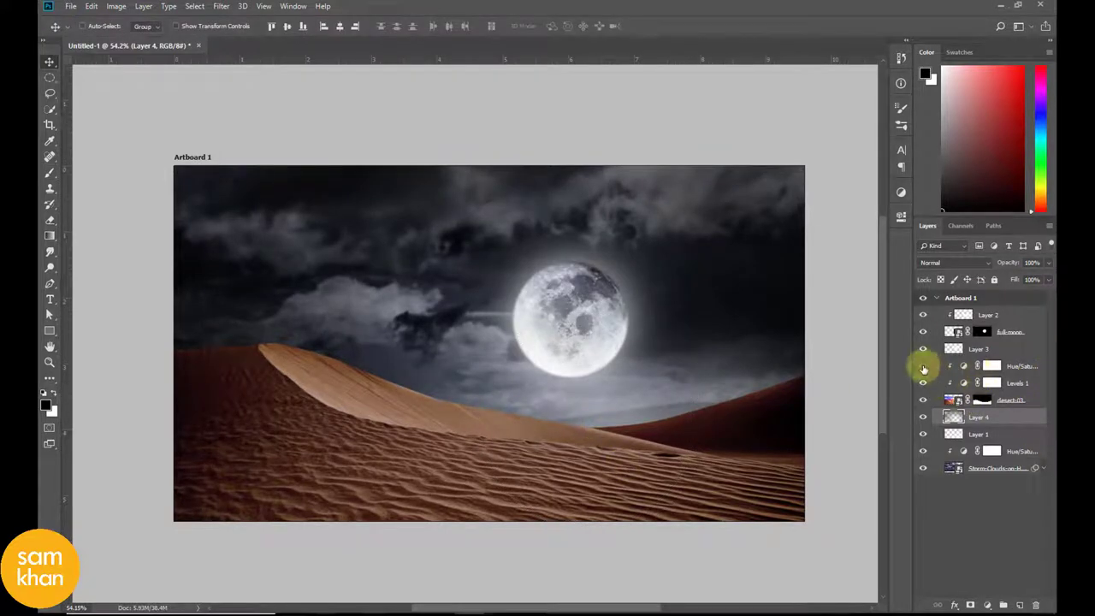
# Mask the Levels 1 brightening off the foreground dunes with a roughly 469 px soft black brush.
pyautogui.click(923, 366)
pyautogui.click(923, 367)
pyautogui.click(924, 384)
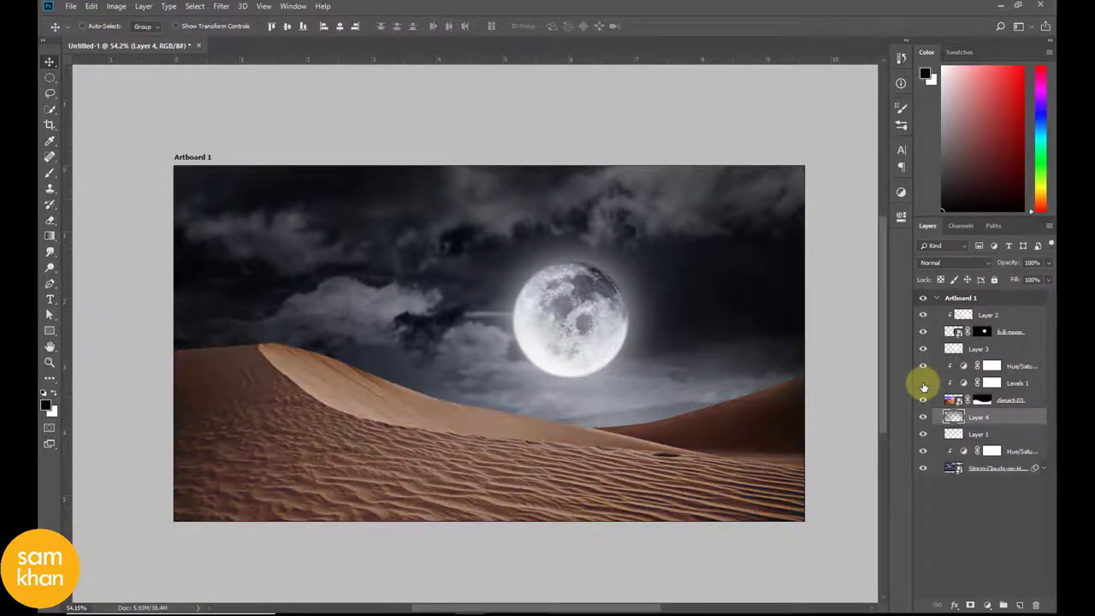
pyautogui.click(923, 384)
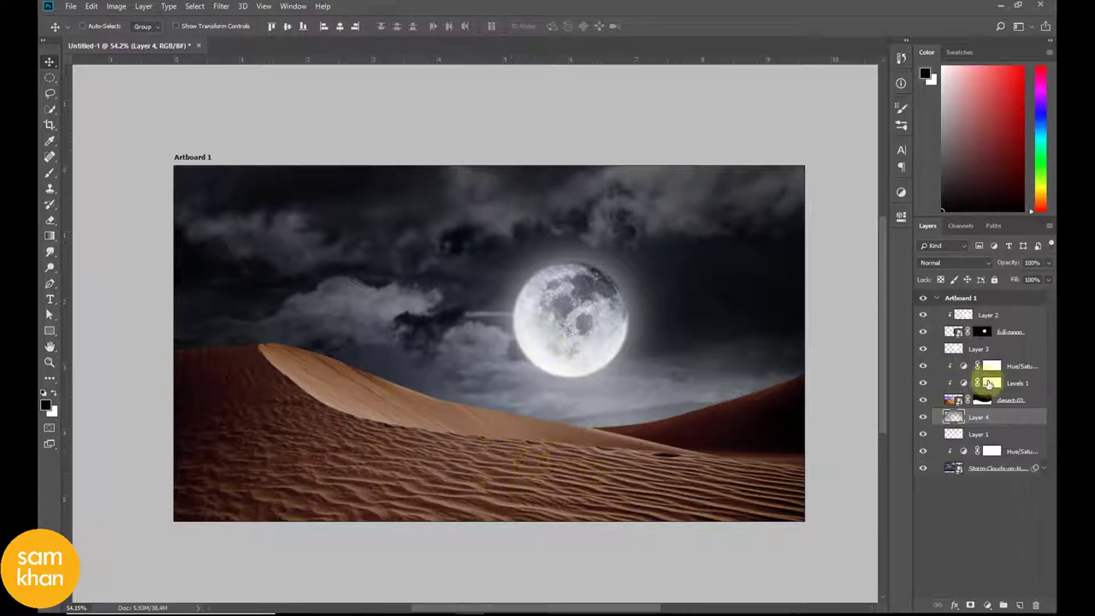
pyautogui.click(990, 383)
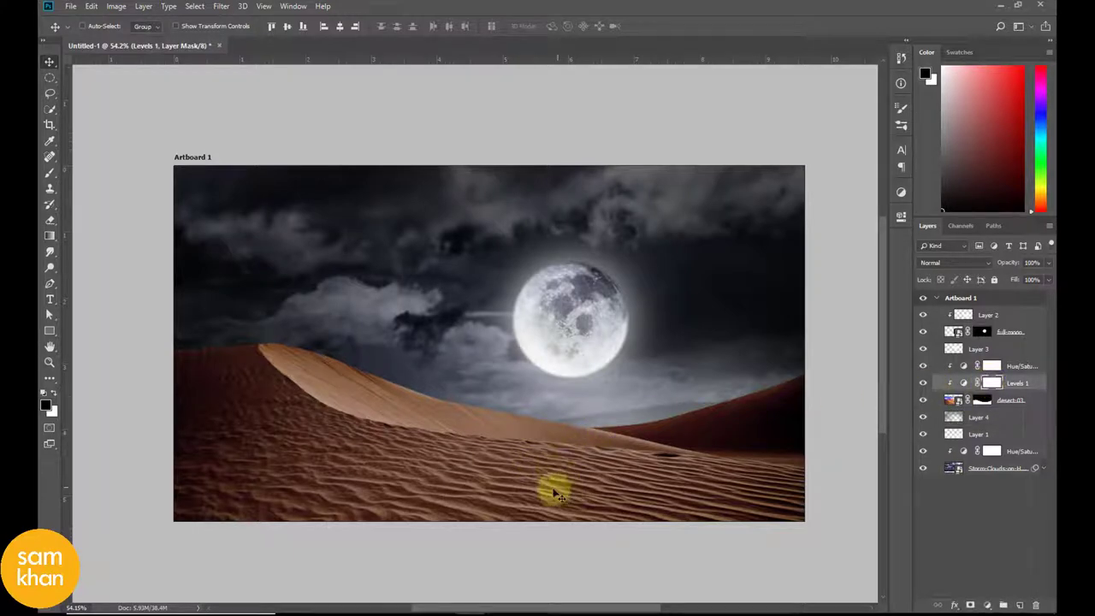
pyautogui.press('b')
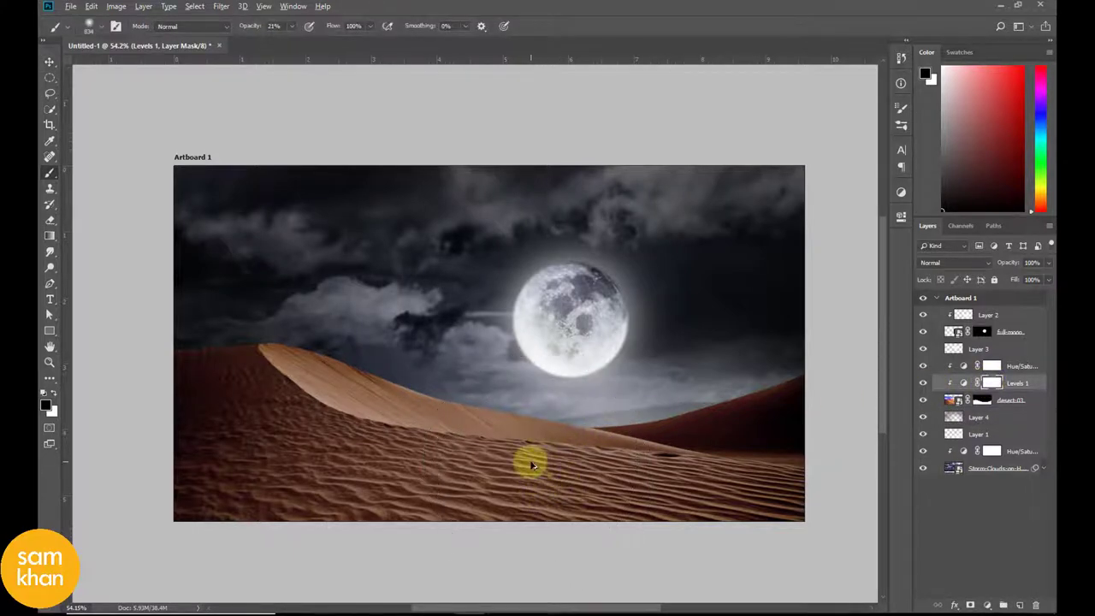
pyautogui.moveTo(531, 464); pyautogui.dragTo(466, 473)
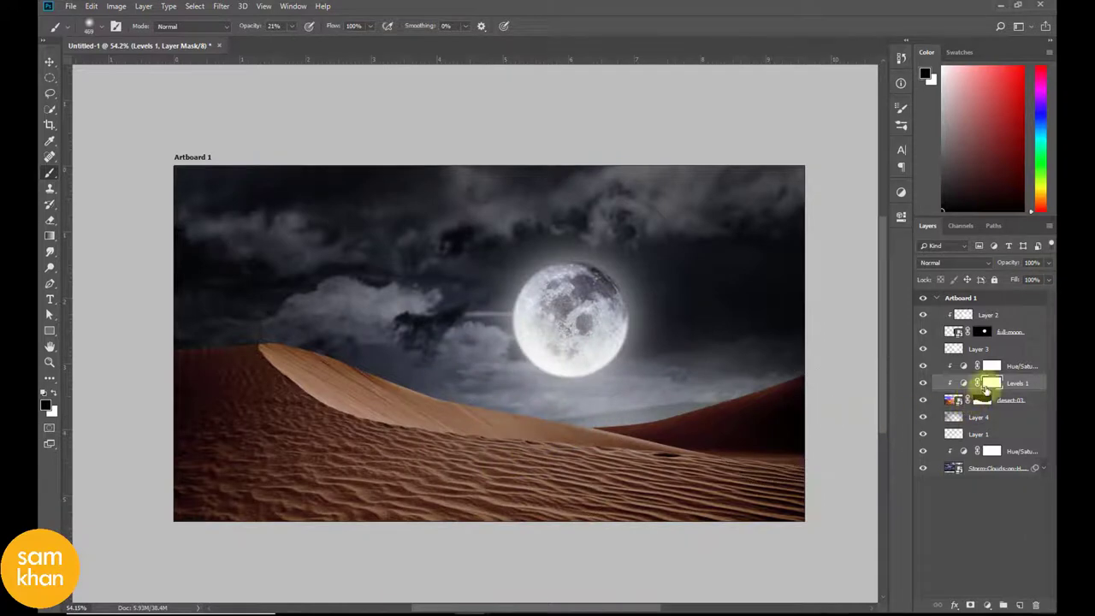
pyautogui.click(923, 382)
pyautogui.click(923, 382)
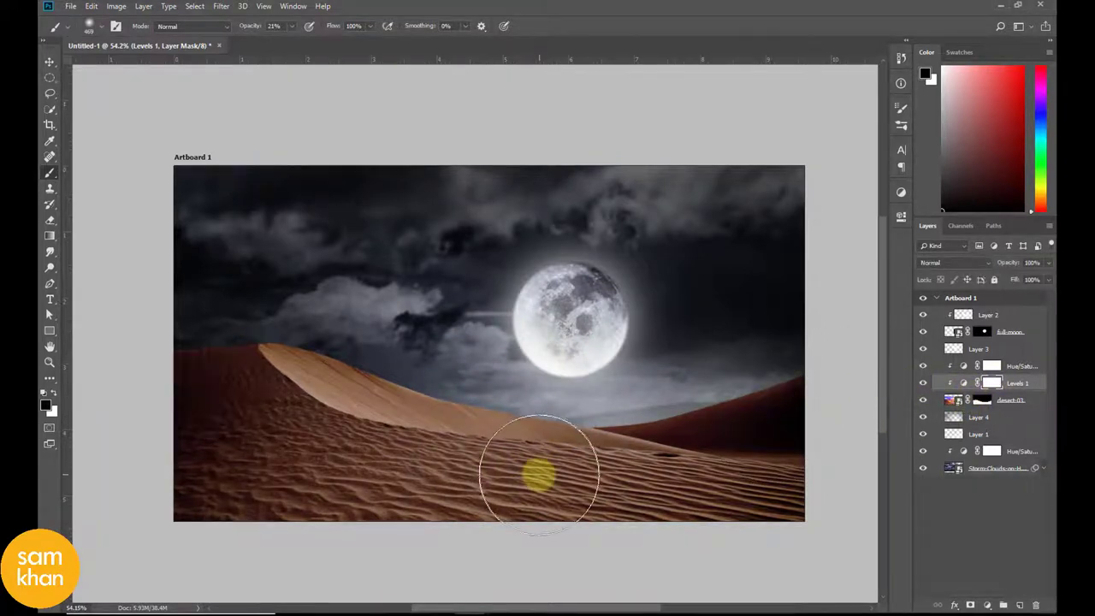
pyautogui.moveTo(543, 465)
pyautogui.mouseDown()
pyautogui.moveTo(526, 484)
pyautogui.moveTo(521, 464)
pyautogui.moveTo(550, 472)
pyautogui.mouseUp()
# Paint black on the Hue/Saturation 1 mask to bring warm orange back to the dunes.
pyautogui.click(992, 366)
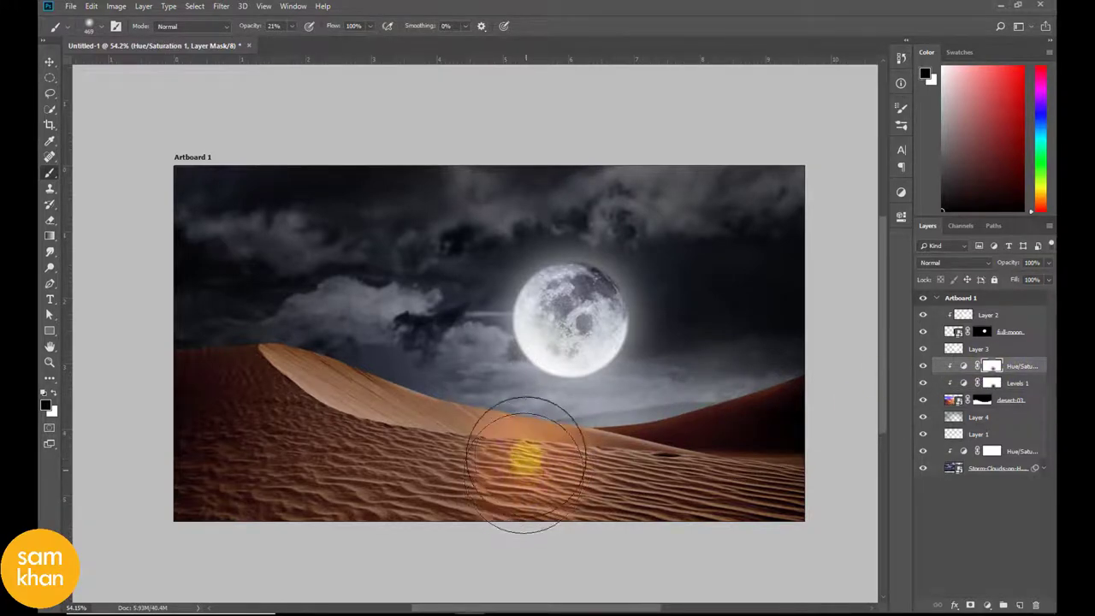
pyautogui.moveTo(525, 463); pyautogui.dragTo(482, 449)
pyautogui.moveTo(560, 463); pyautogui.dragTo(227, 410)
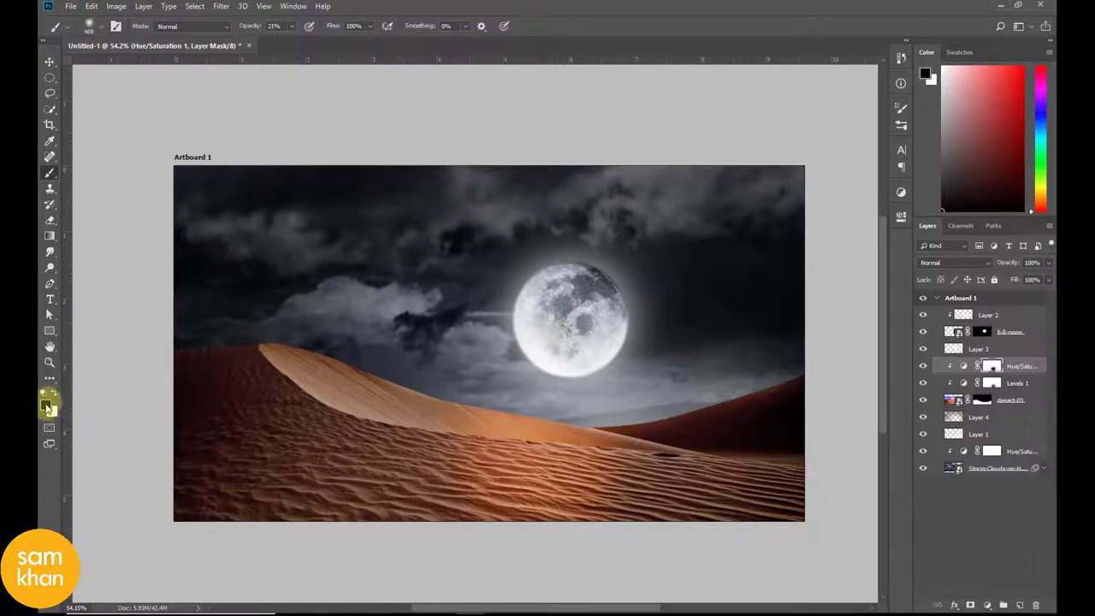
pyautogui.click(768, 362)
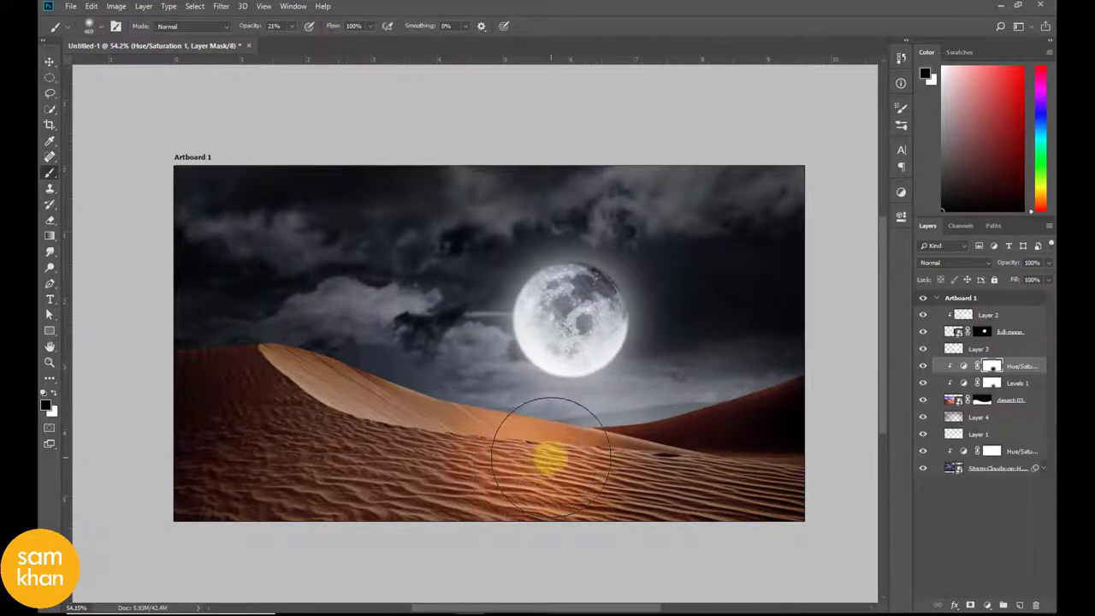
pyautogui.moveTo(555, 451)
pyautogui.mouseDown()
pyautogui.moveTo(565, 454)
pyautogui.moveTo(557, 374)
pyautogui.moveTo(514, 501)
pyautogui.moveTo(506, 481)
pyautogui.moveTo(551, 471)
pyautogui.moveTo(520, 477)
pyautogui.moveTo(298, 308)
pyautogui.mouseUp()
# Place the ladder image as an embedded smart object and shrink it.
pyautogui.click(49, 66)
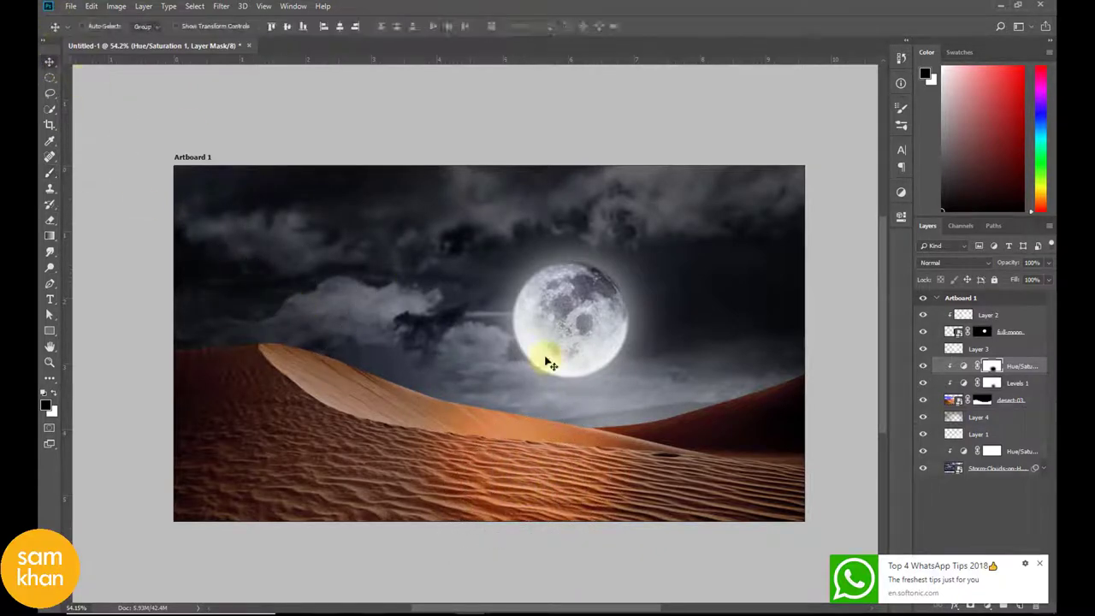
pyautogui.click(90, 27)
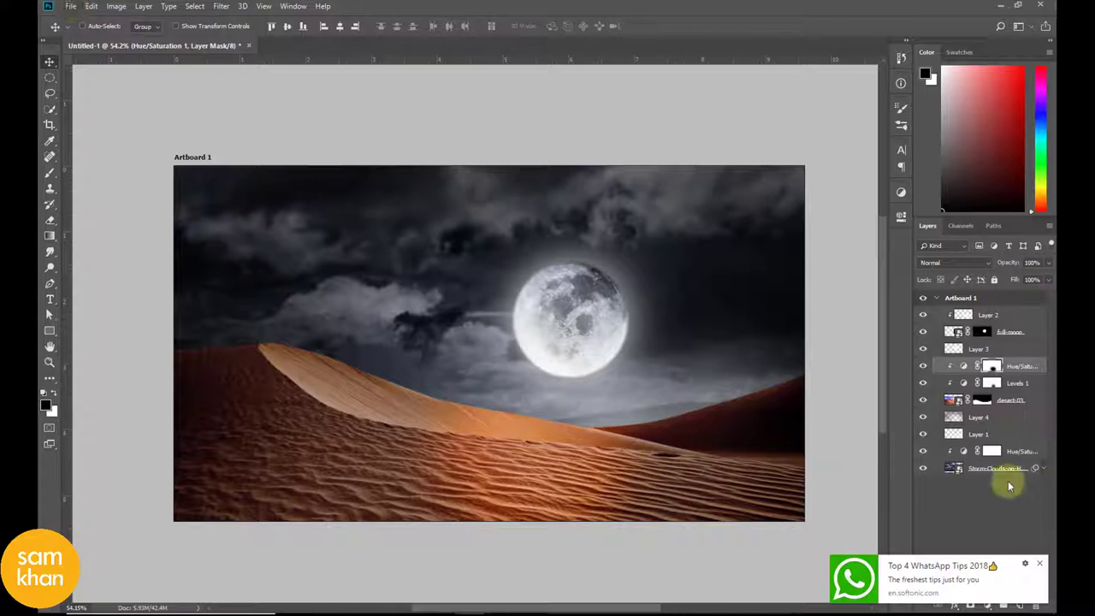
pyautogui.click(1042, 567)
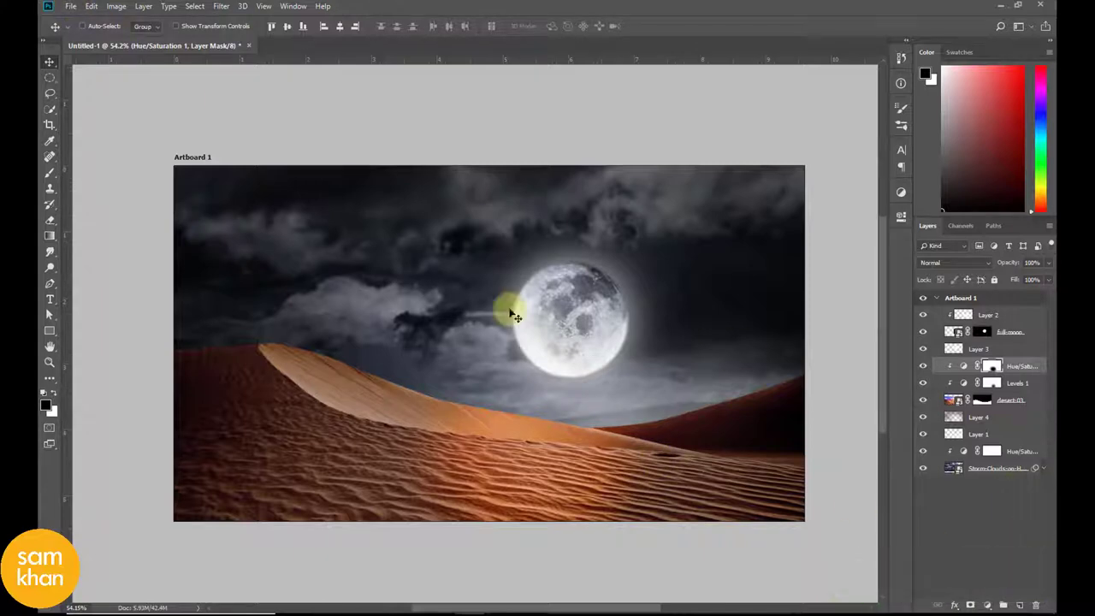
pyautogui.click(71, 7)
pyautogui.click(153, 236)
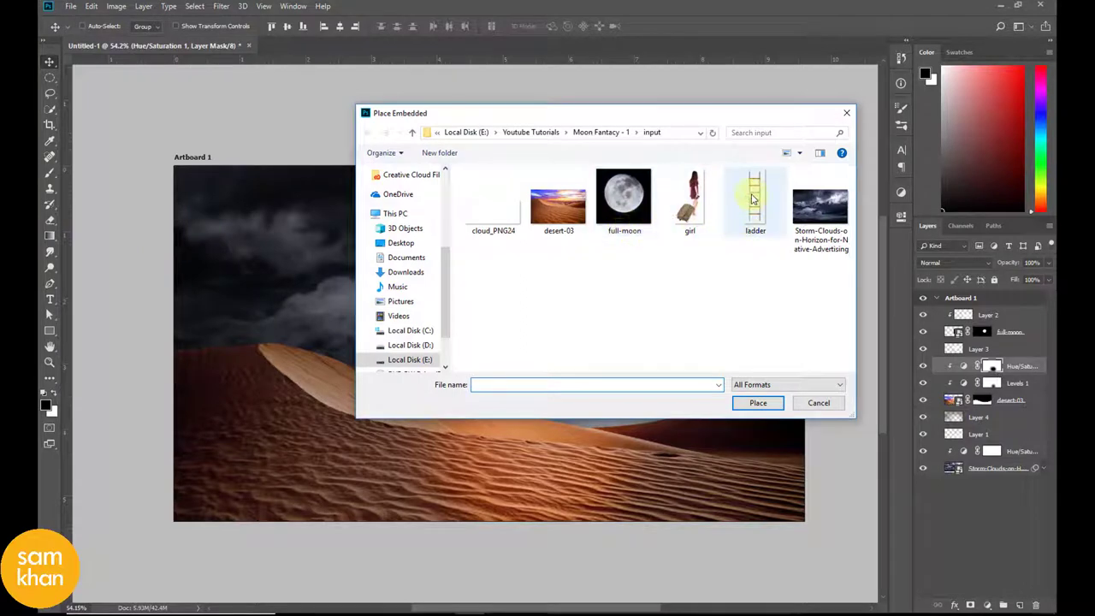
pyautogui.click(753, 199)
pyautogui.click(758, 403)
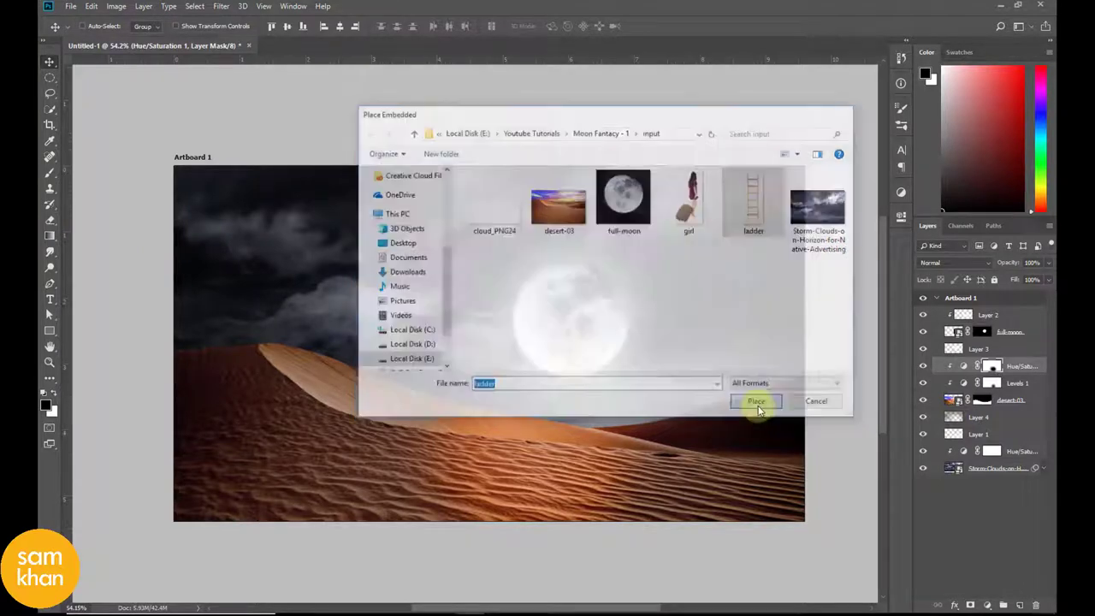
pyautogui.moveTo(556, 165); pyautogui.dragTo(518, 257)
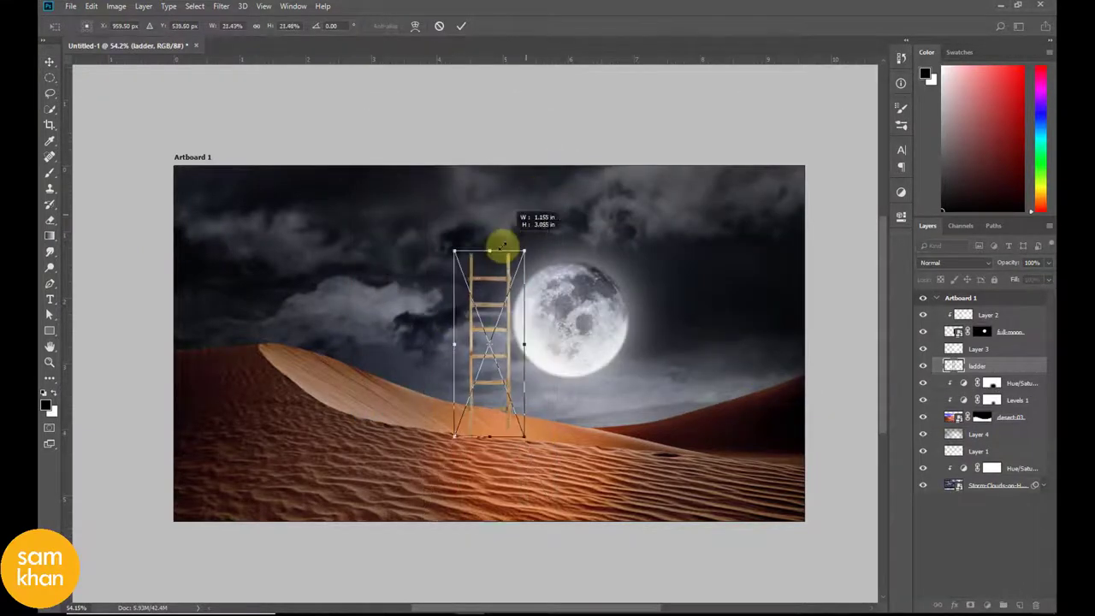
pyautogui.press('Return')
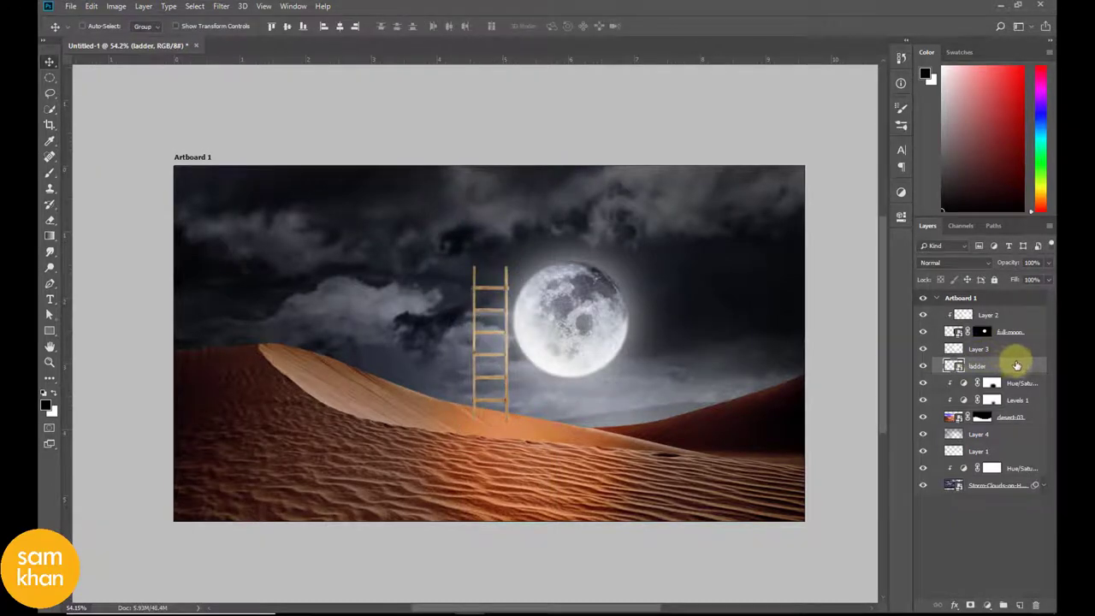
# Move the ladder layer to the top and fit the ladder onto the dune, half-size and tapered.
pyautogui.moveTo(1016, 365); pyautogui.dragTo(1009, 308)
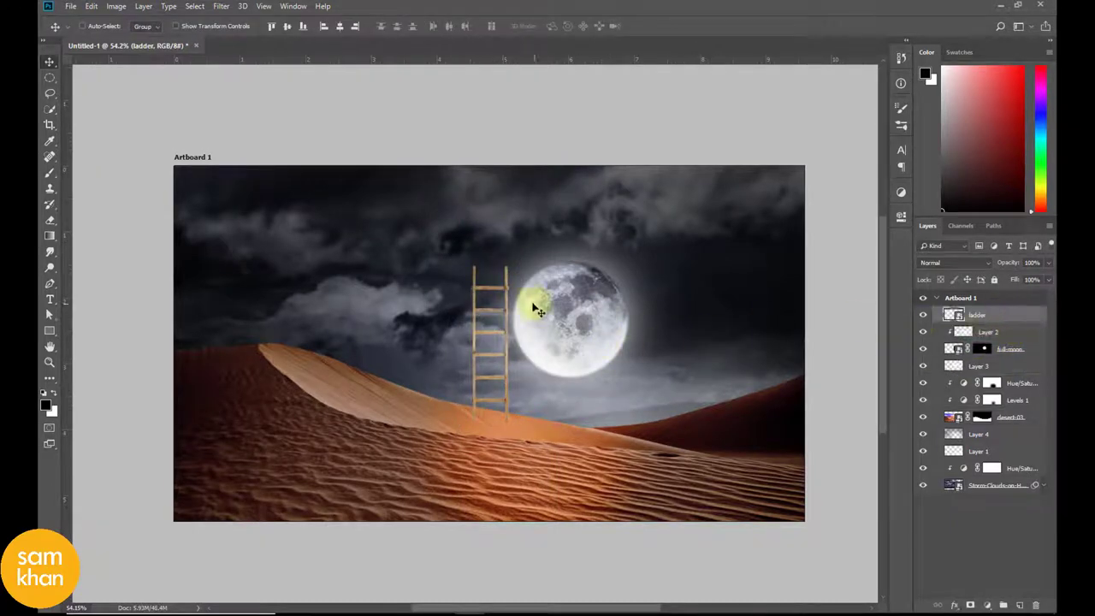
pyautogui.moveTo(534, 310); pyautogui.dragTo(611, 354)
pyautogui.hotkey('ctrl', 't')
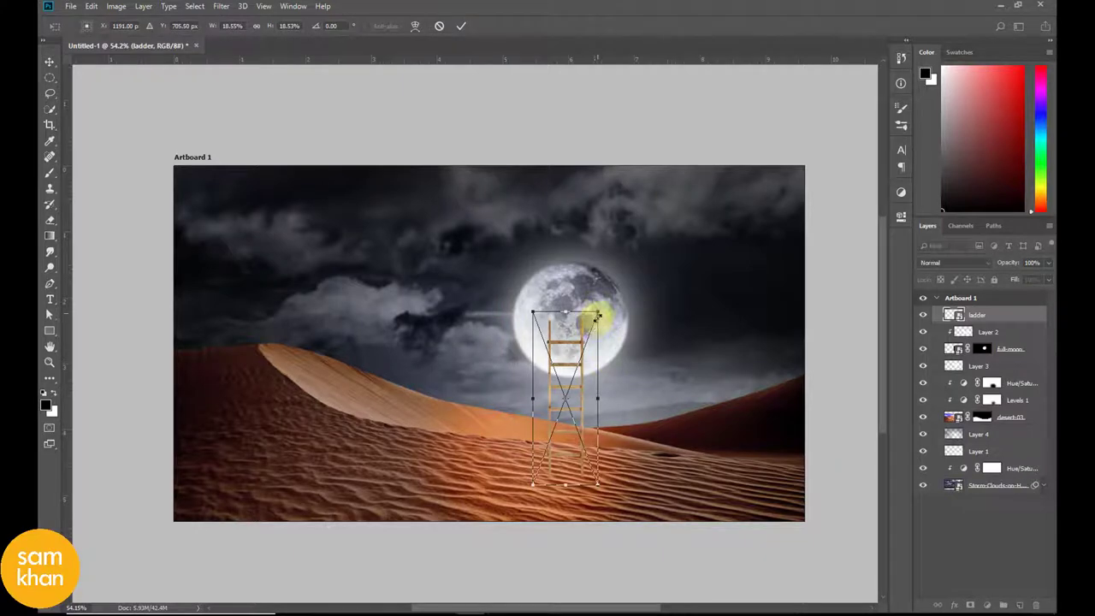
pyautogui.moveTo(596, 317); pyautogui.dragTo(585, 353)
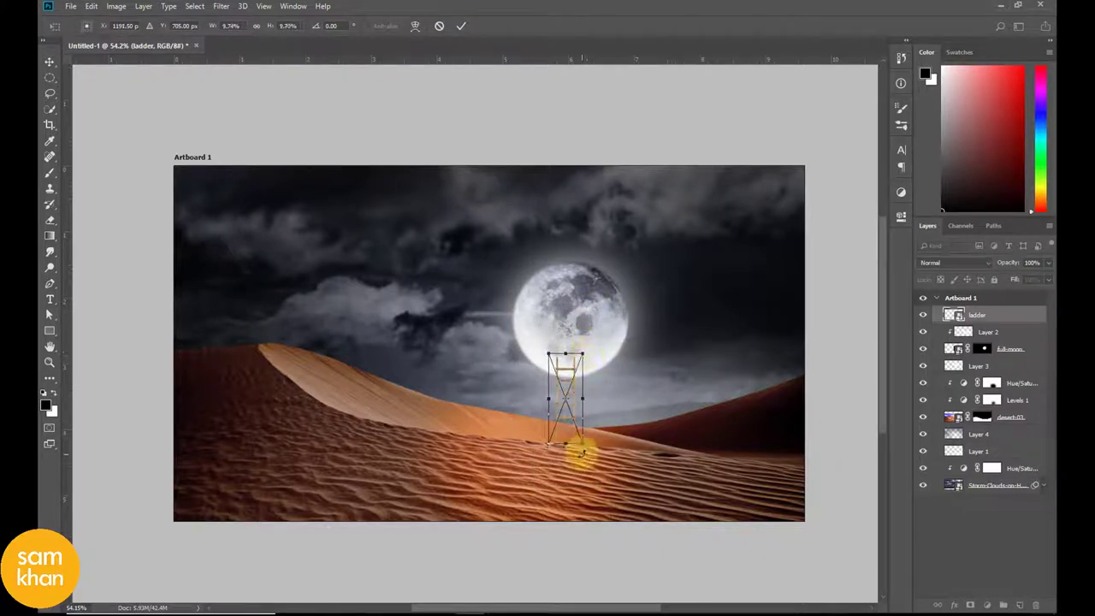
pyautogui.moveTo(582, 445); pyautogui.dragTo(537, 444)
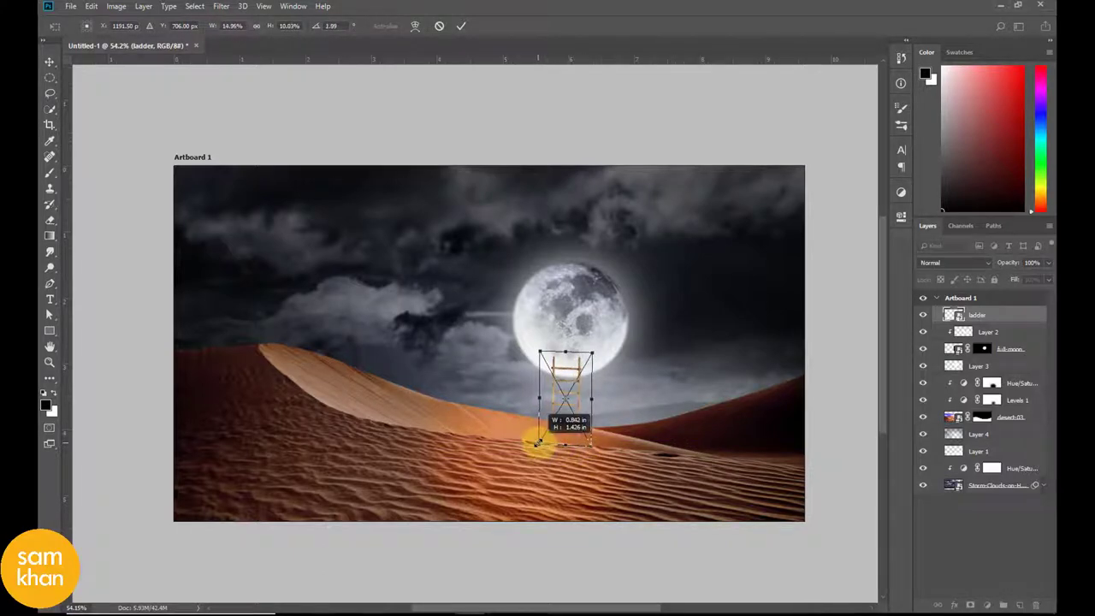
pyautogui.click(596, 357)
pyautogui.moveTo(589, 358); pyautogui.dragTo(579, 357)
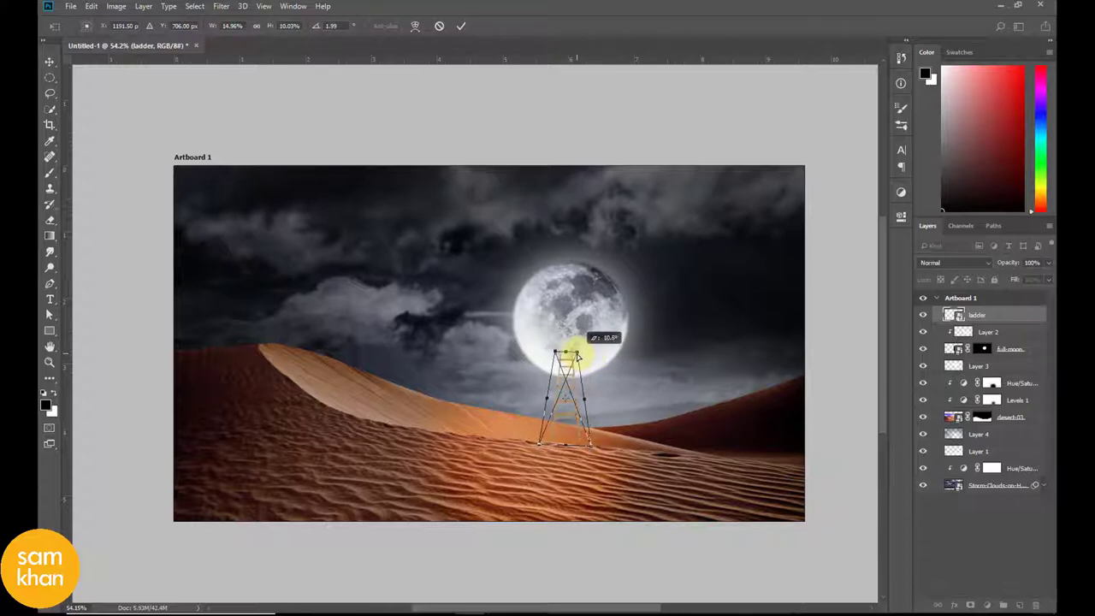
pyautogui.moveTo(568, 359); pyautogui.dragTo(568, 366)
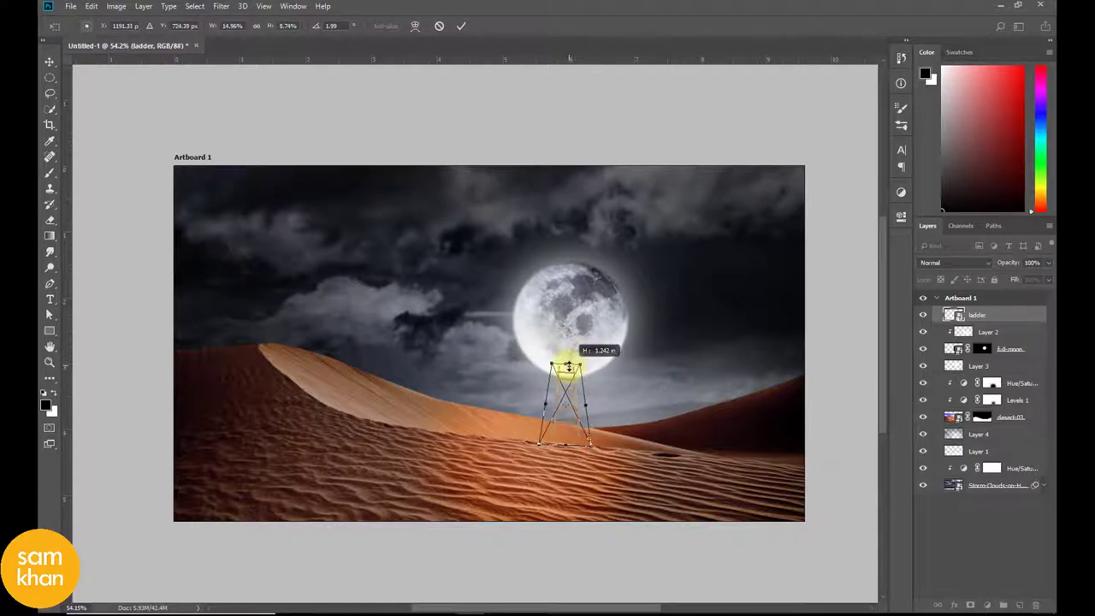
pyautogui.press('Return')
# Nudge the ladder up toward the moon and add a Layer 5 clipped to it.
pyautogui.scroll(5, 570, 437)
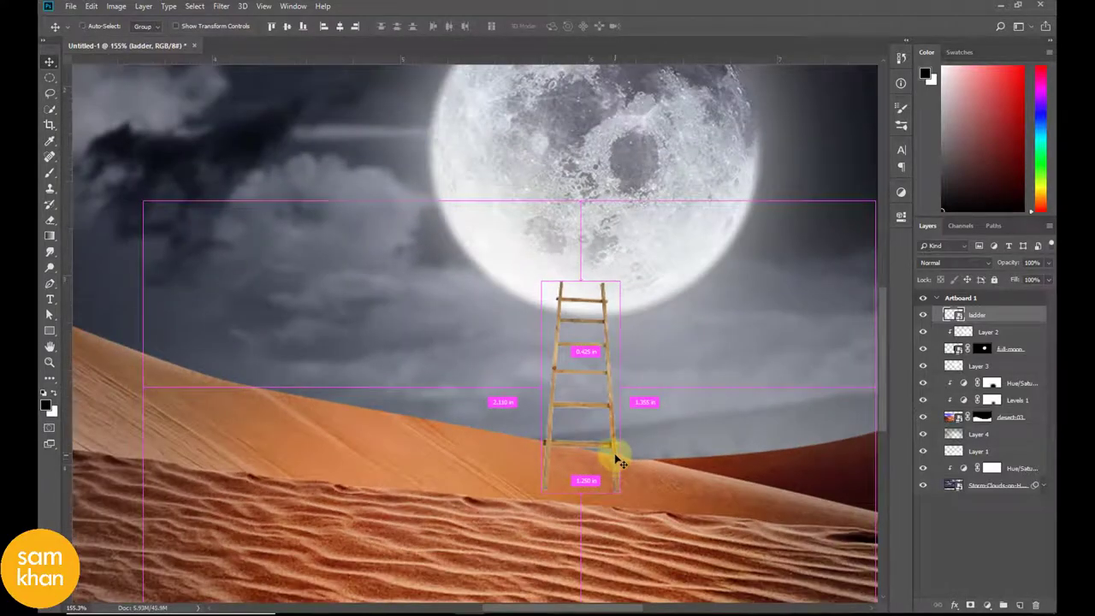
pyautogui.moveTo(619, 463); pyautogui.dragTo(613, 455)
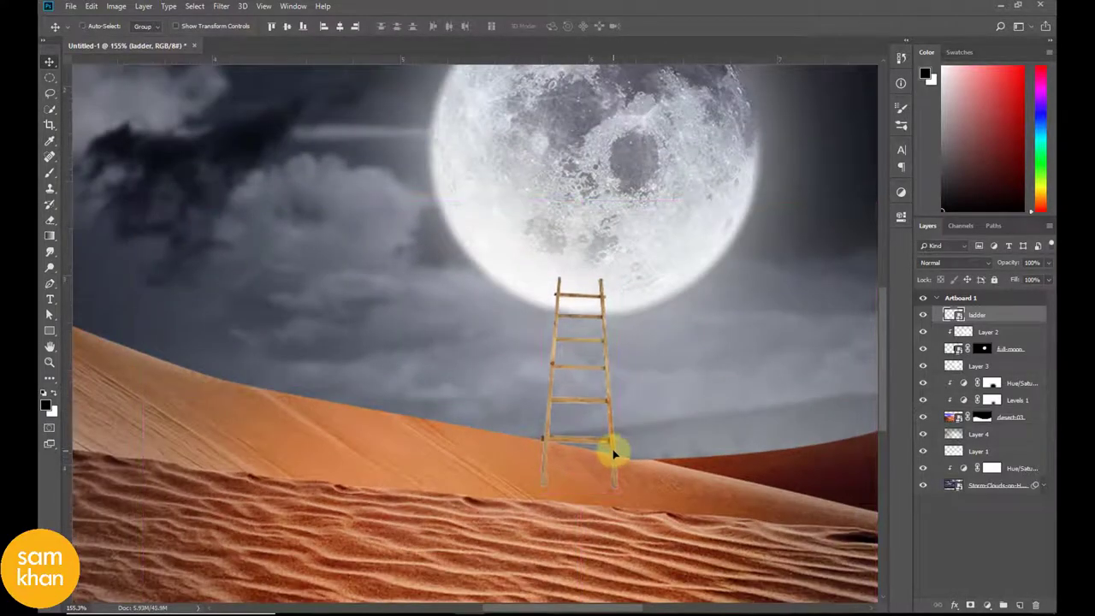
pyautogui.scroll(-2, 629, 418)
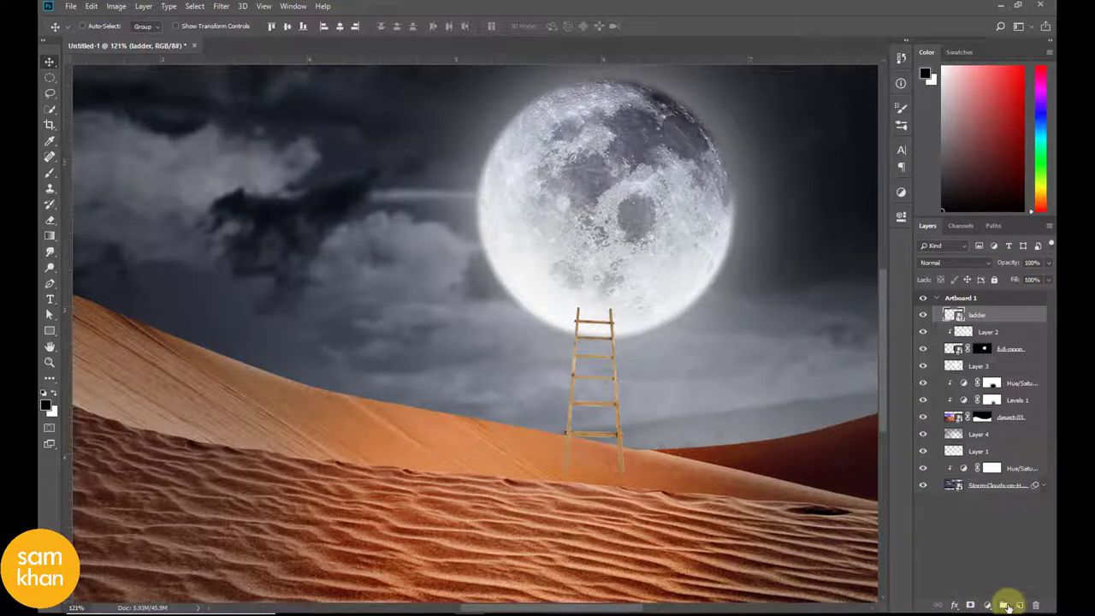
pyautogui.click(1019, 605)
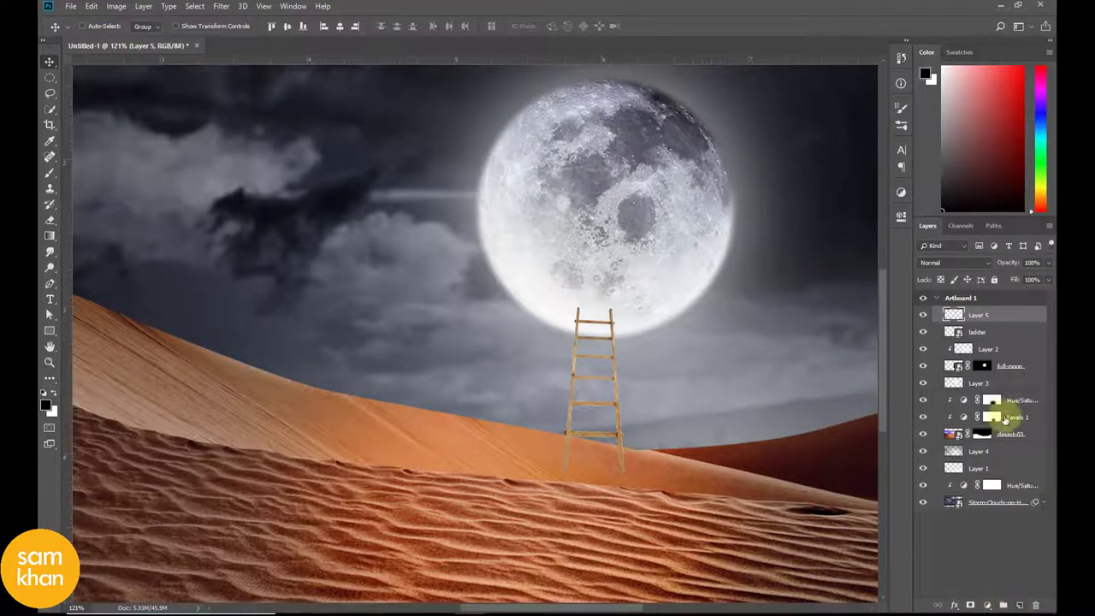
pyautogui.rightClick(1004, 317)
pyautogui.click(881, 331)
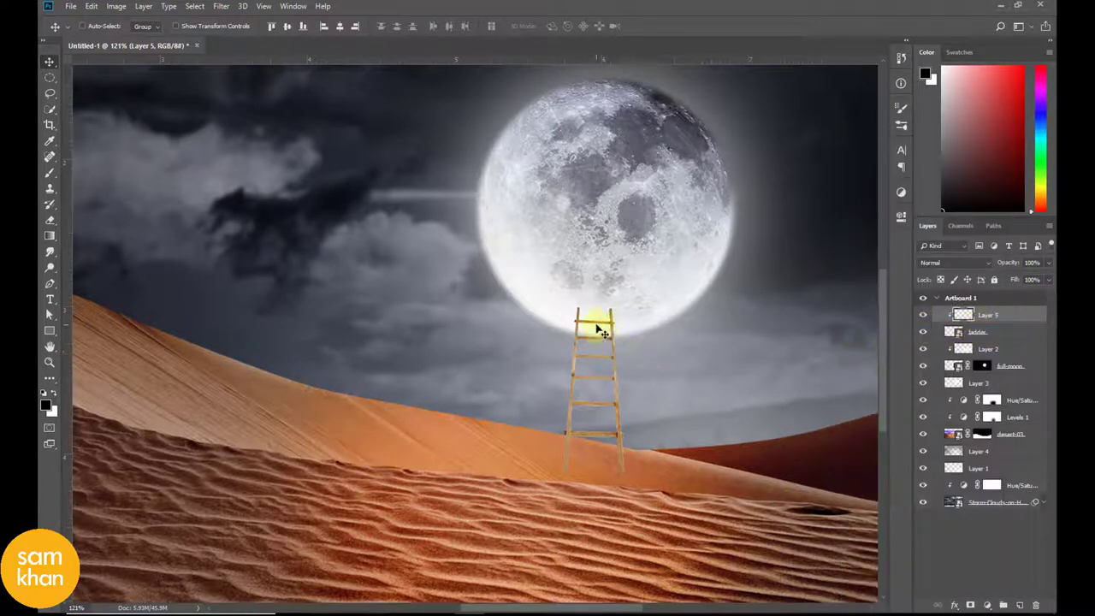
# Paint soft white over the ladder top and lower Layer 5 to 82% opacity.
pyautogui.press('b')
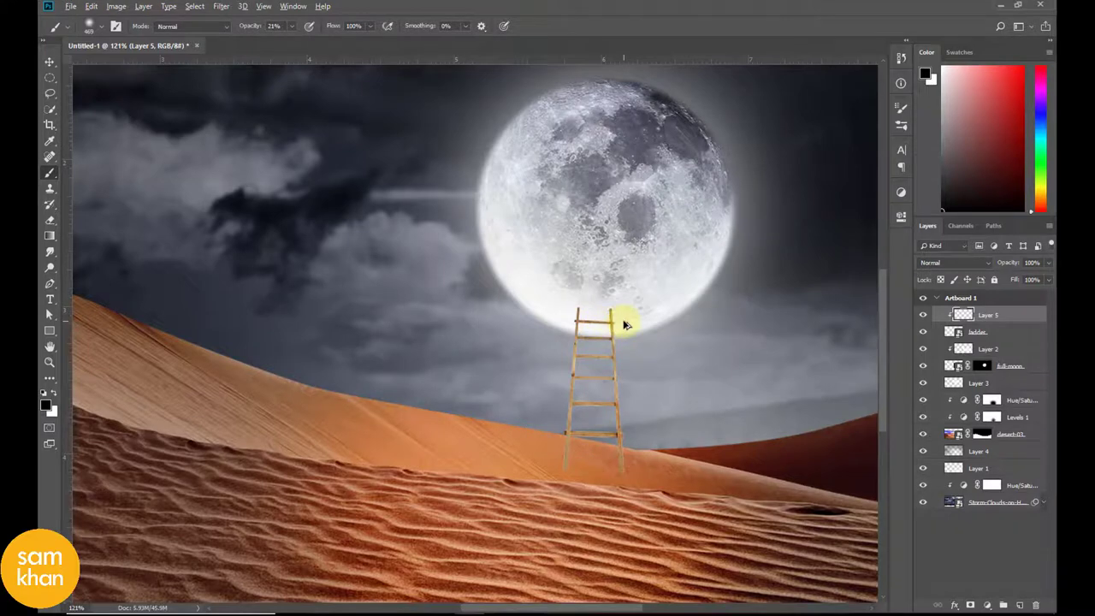
pyautogui.moveTo(625, 325); pyautogui.dragTo(516, 318)
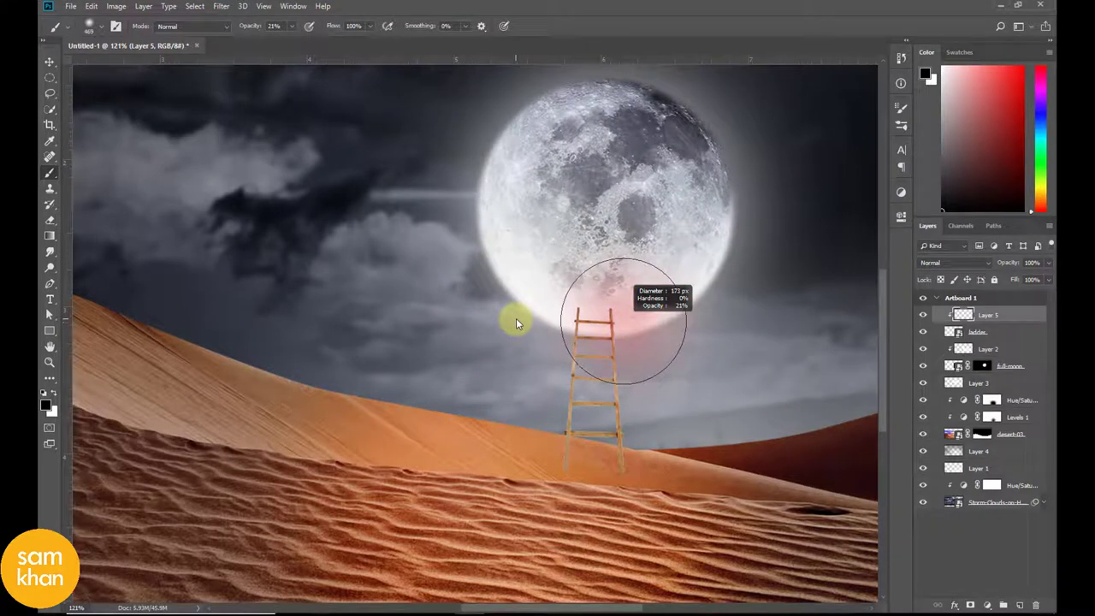
pyautogui.click(53, 392)
pyautogui.moveTo(596, 342)
pyautogui.mouseDown()
pyautogui.moveTo(621, 274)
pyautogui.moveTo(582, 284)
pyautogui.moveTo(590, 361)
pyautogui.moveTo(691, 360)
pyautogui.moveTo(656, 359)
pyautogui.mouseUp()
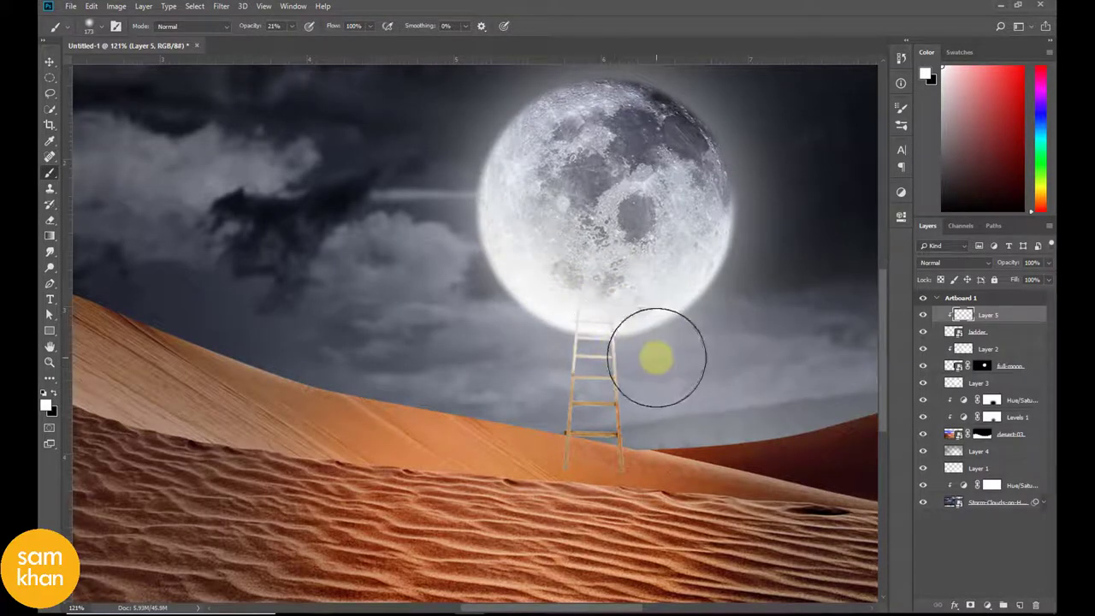
pyautogui.press('v')
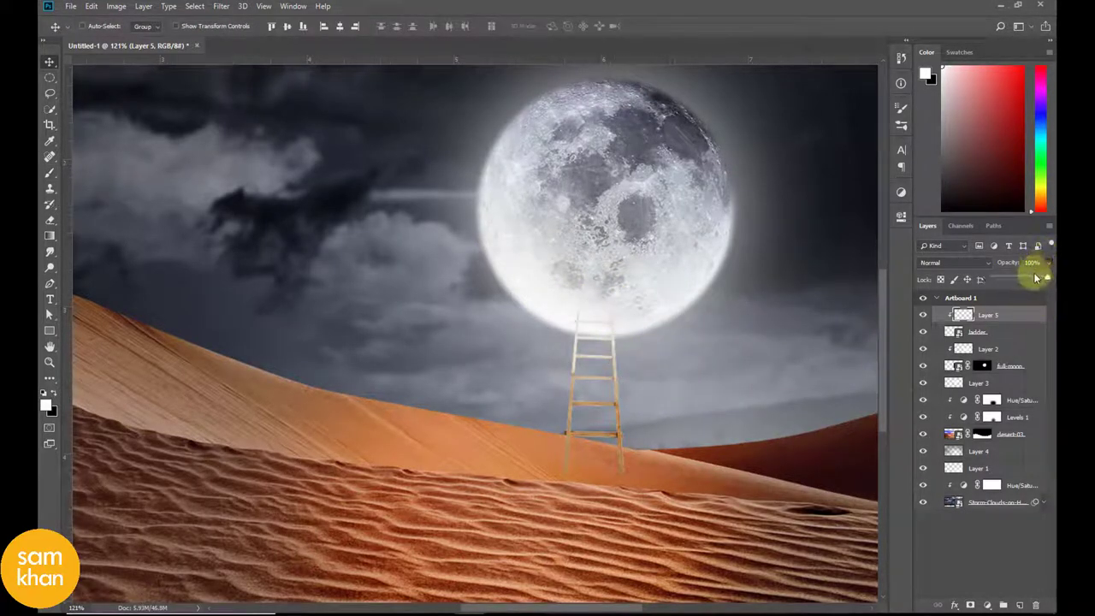
pyautogui.moveTo(1029, 274); pyautogui.dragTo(1037, 278)
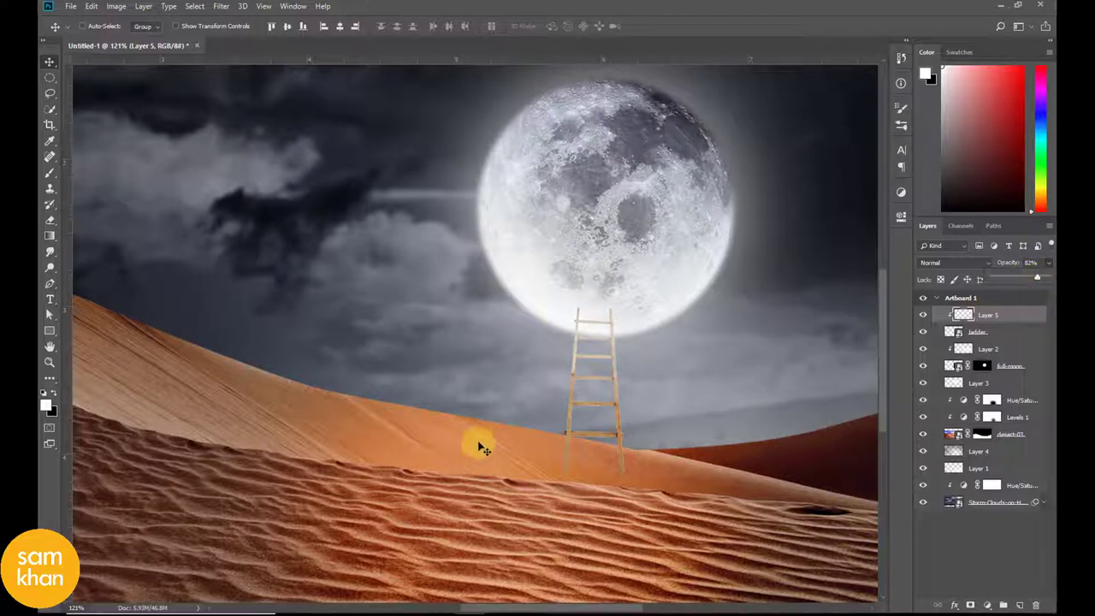
pyautogui.click(956, 332)
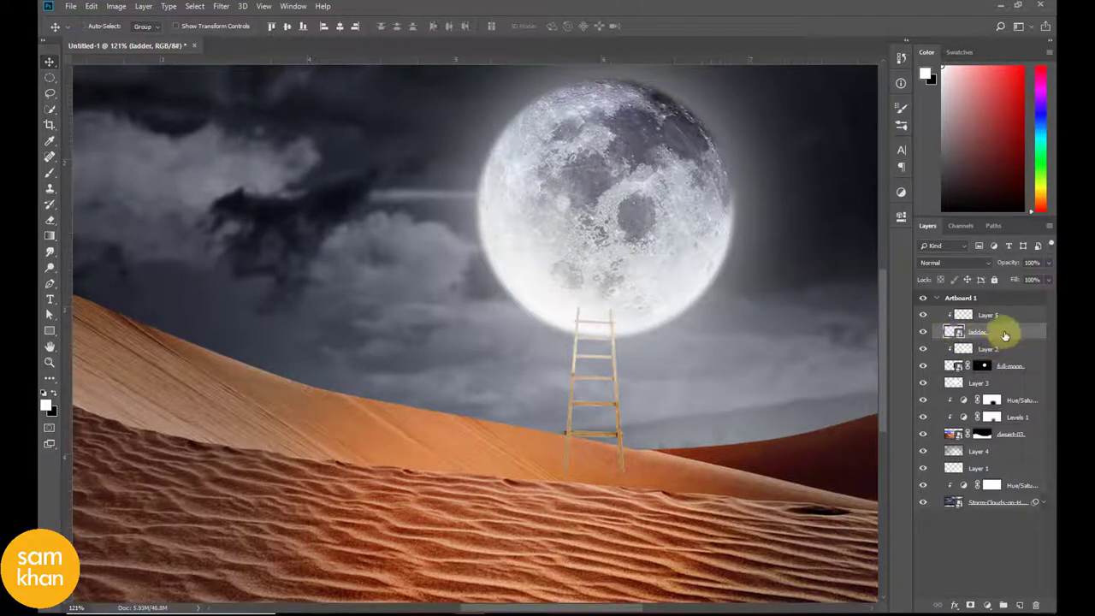
# Duplicate the ladder layer as 'shadow' and place it below the ladder.
pyautogui.click(190, 7)
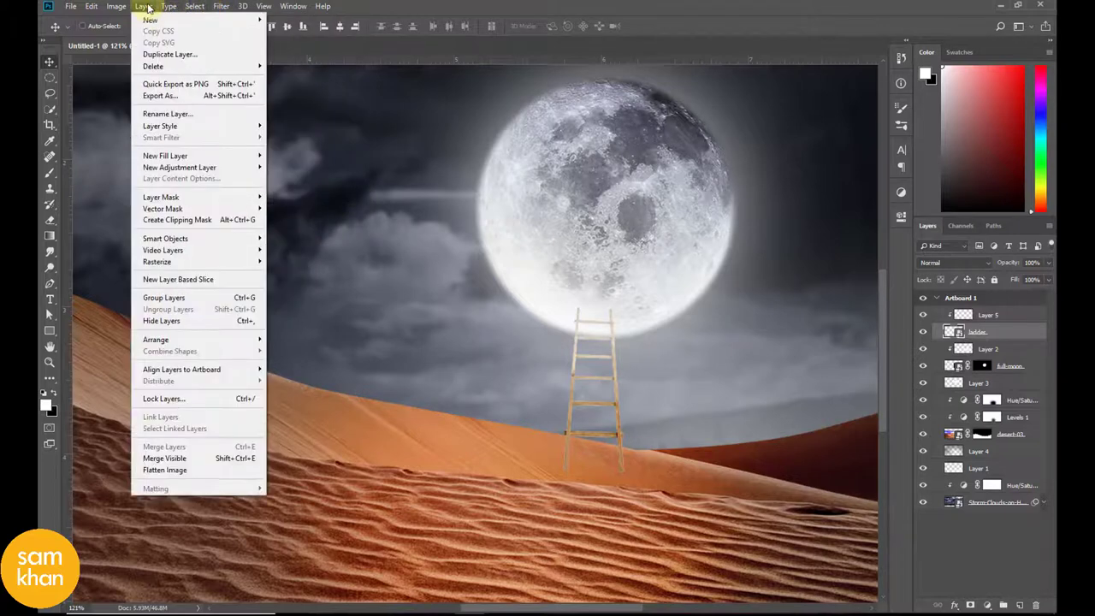
pyautogui.click(192, 55)
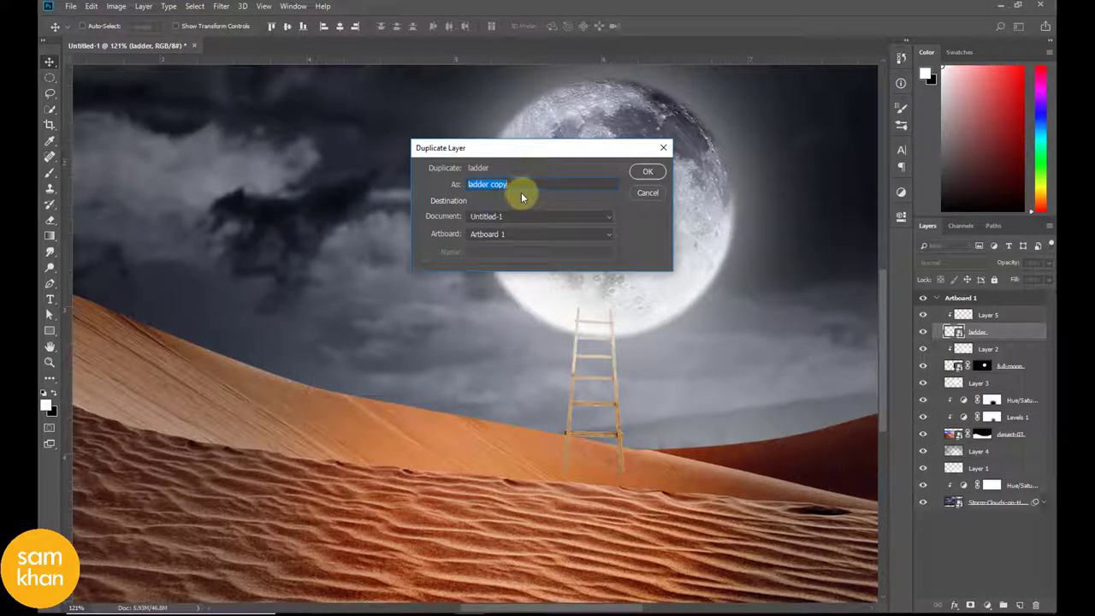
pyautogui.write('sha')
pyautogui.write('dow')
pyautogui.press('Return')
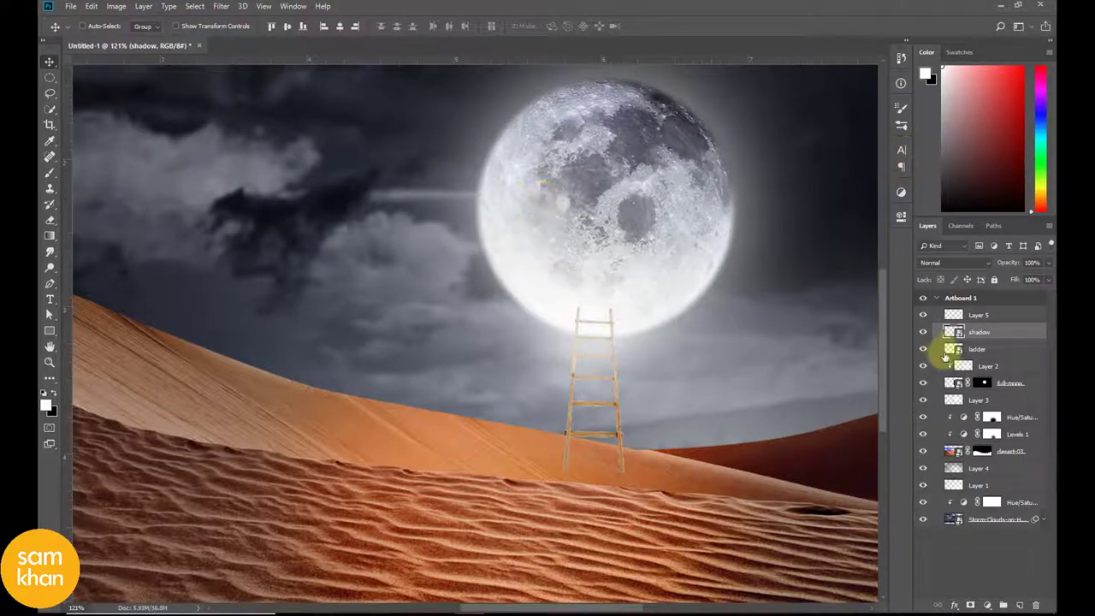
pyautogui.click(963, 350)
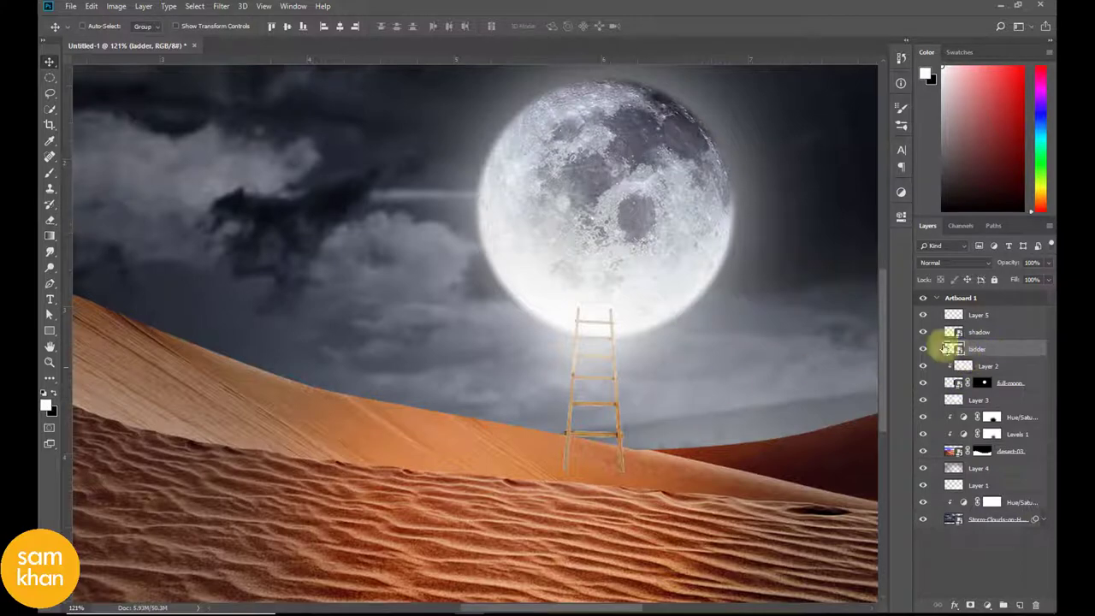
pyautogui.moveTo(1007, 331); pyautogui.dragTo(996, 357)
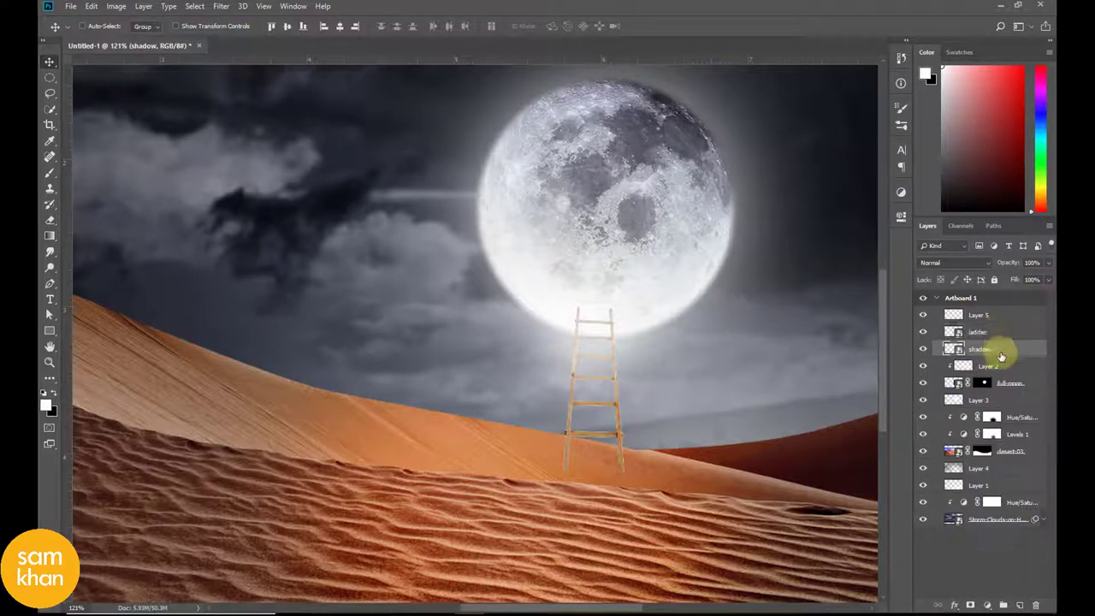
# Re-clip the glow Layer 5 onto the ladder layer.
pyautogui.click(990, 320)
pyautogui.click(923, 314)
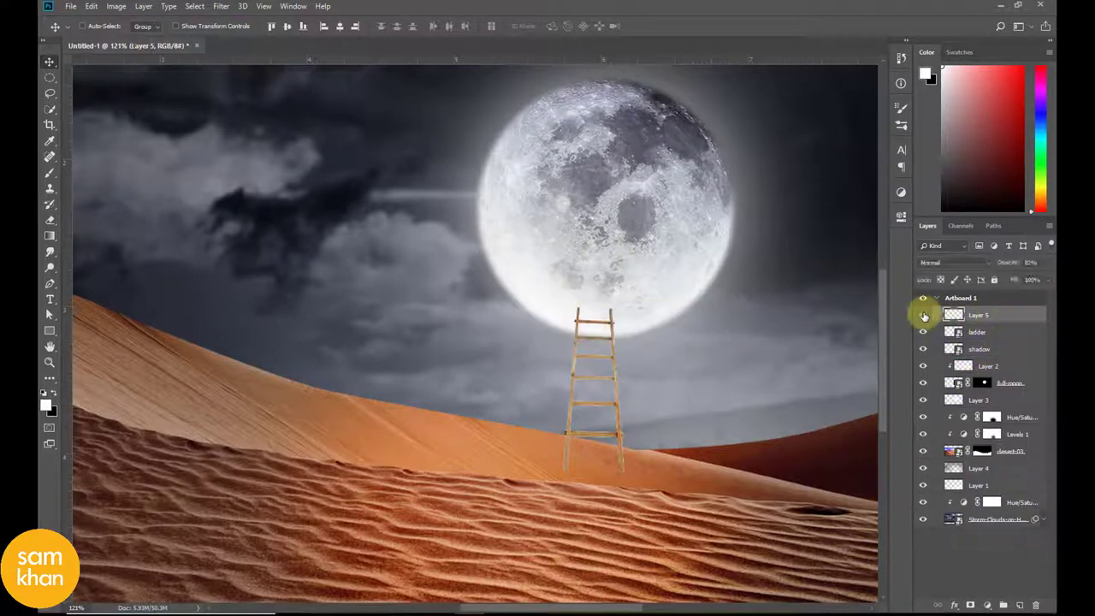
pyautogui.click(923, 315)
pyautogui.rightClick(992, 318)
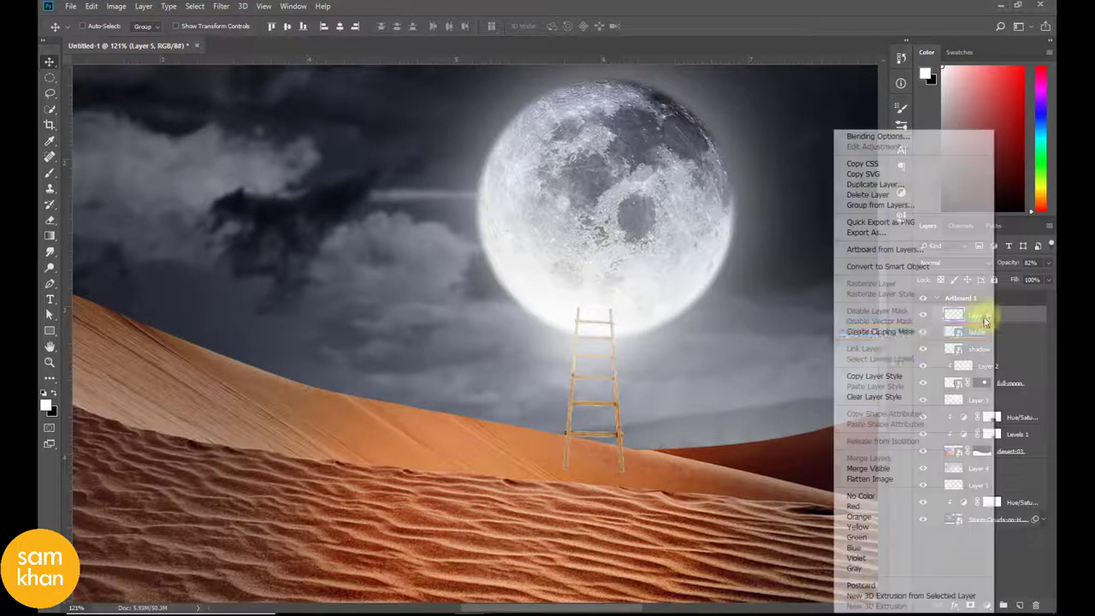
pyautogui.click(905, 346)
# Shift the shadow copy to the left of the original ladder.
pyautogui.keyDown('shift'); pyautogui.click(952, 335); pyautogui.keyUp('shift')
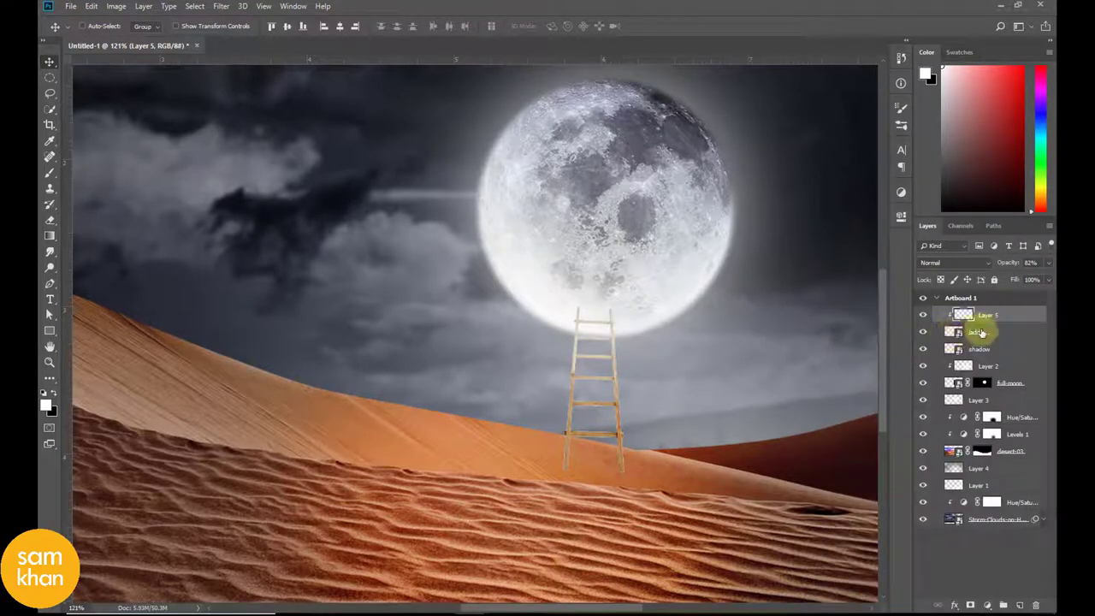
pyautogui.moveTo(599, 359); pyautogui.dragTo(487, 363)
pyautogui.hotkey('ctrl', 'z')
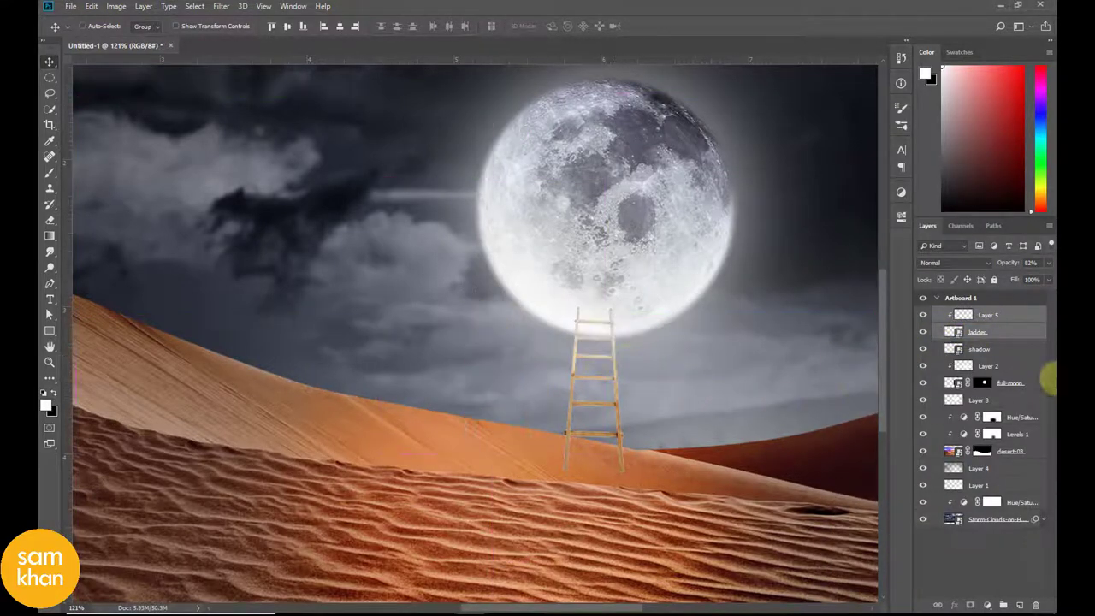
pyautogui.click(979, 349)
pyautogui.moveTo(711, 385)
pyautogui.mouseDown()
pyautogui.moveTo(618, 402)
pyautogui.moveTo(615, 394)
pyautogui.mouseUp()
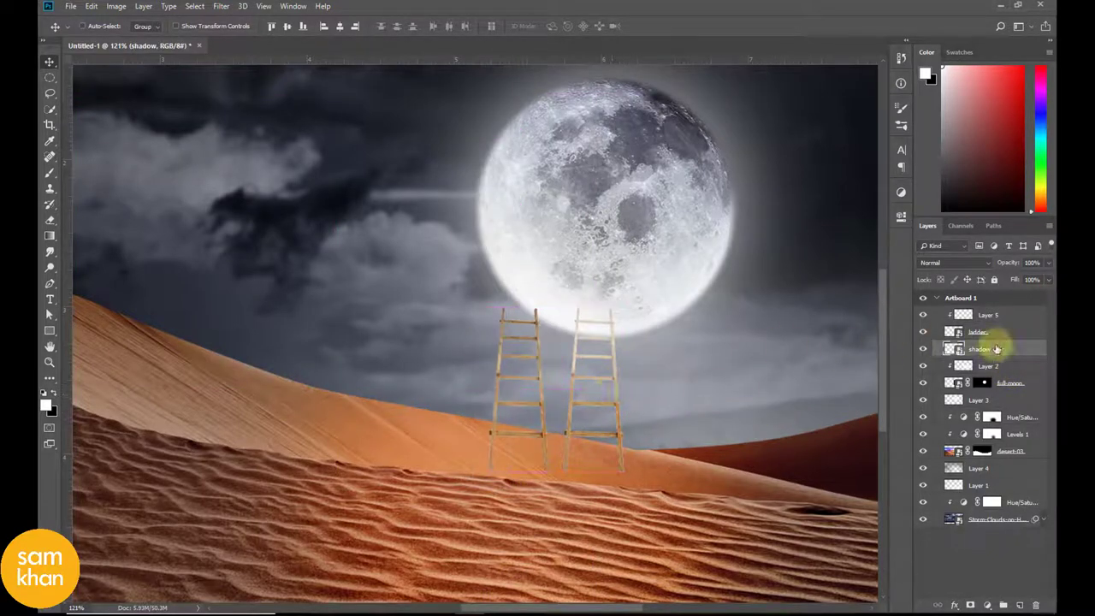
pyautogui.press('ctrl')
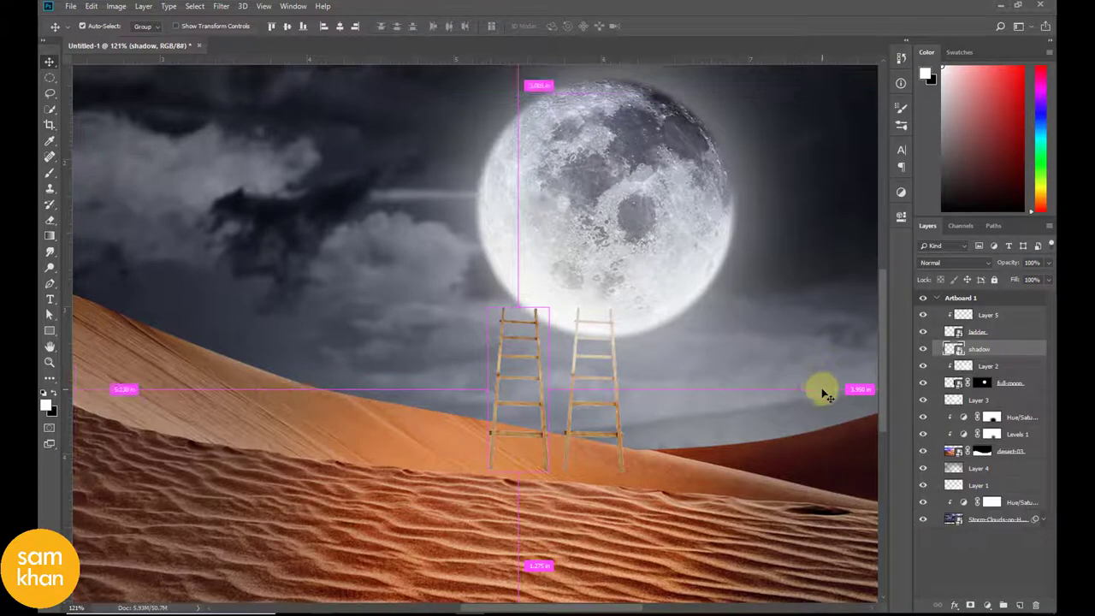
# Blacken the shadow ladder with Hue/Saturation lightness -100.
pyautogui.hotkey('ctrl', 'u')
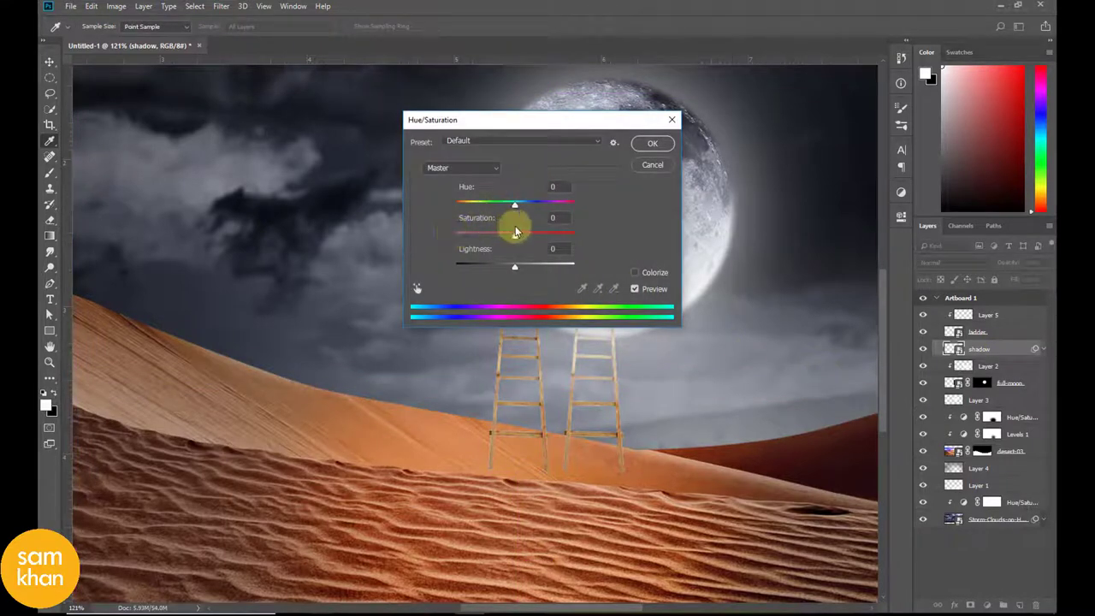
pyautogui.moveTo(509, 267); pyautogui.dragTo(417, 272)
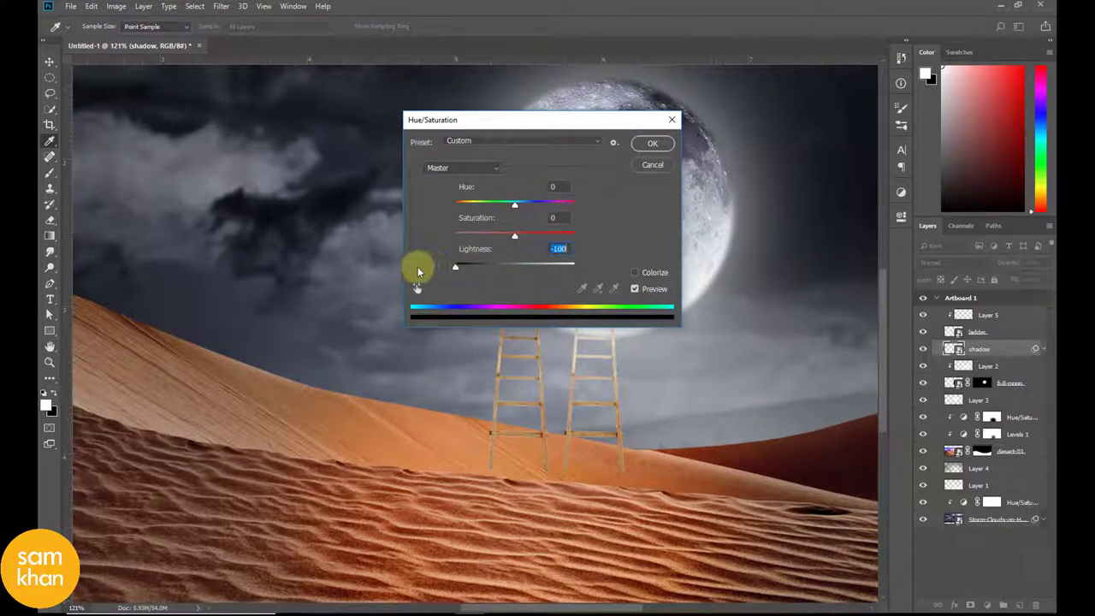
pyautogui.click(653, 143)
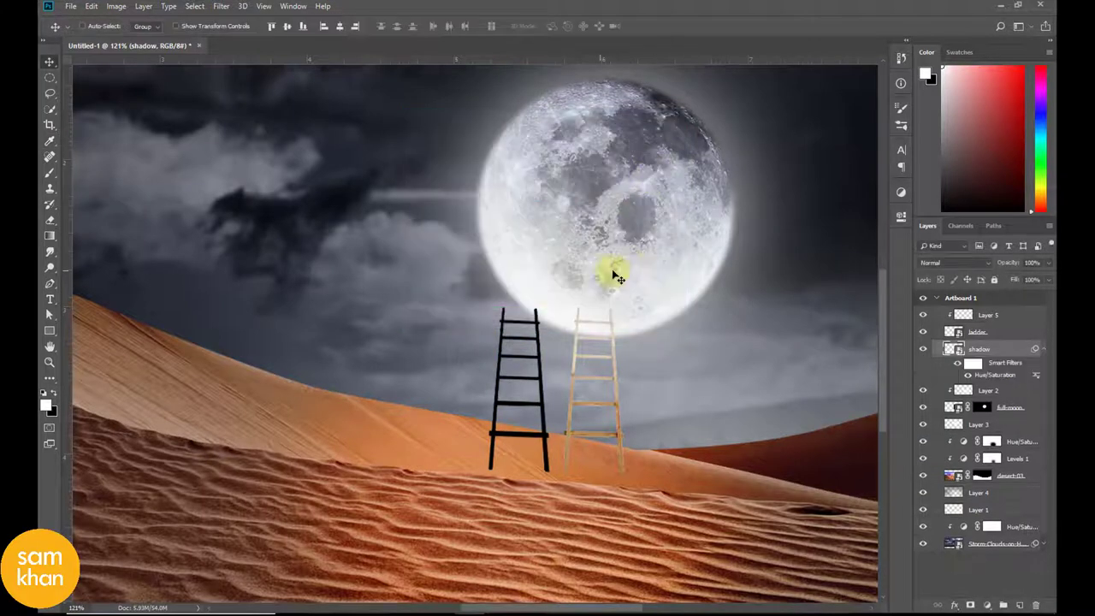
# Apply a 2.5 px Gaussian Blur and lower the shadow layer to 49% opacity.
pyautogui.click(222, 6)
pyautogui.moveTo(227, 144)
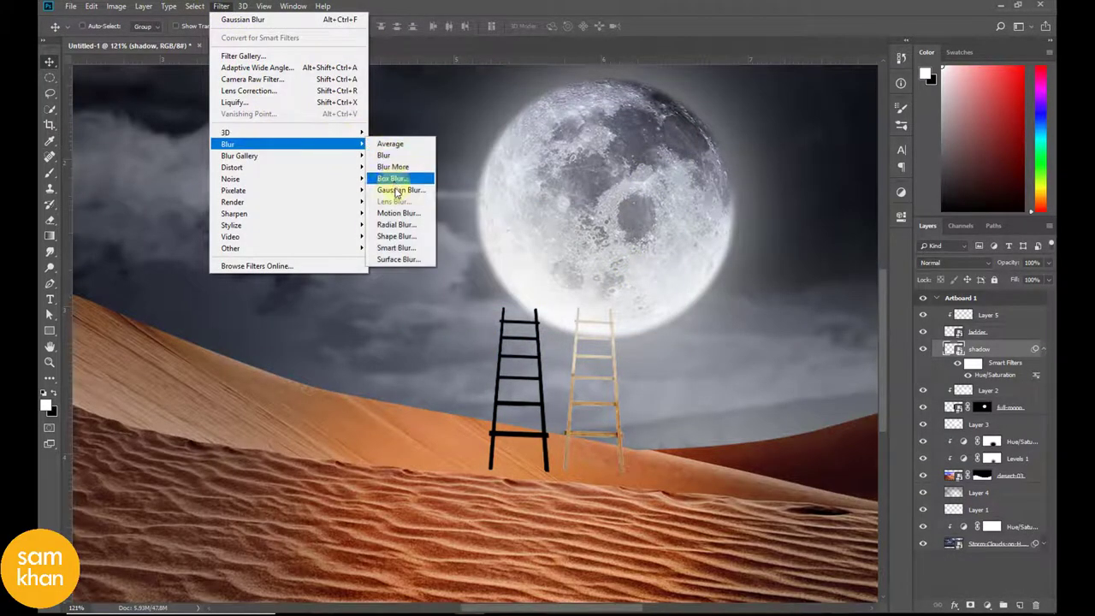
pyautogui.click(395, 190)
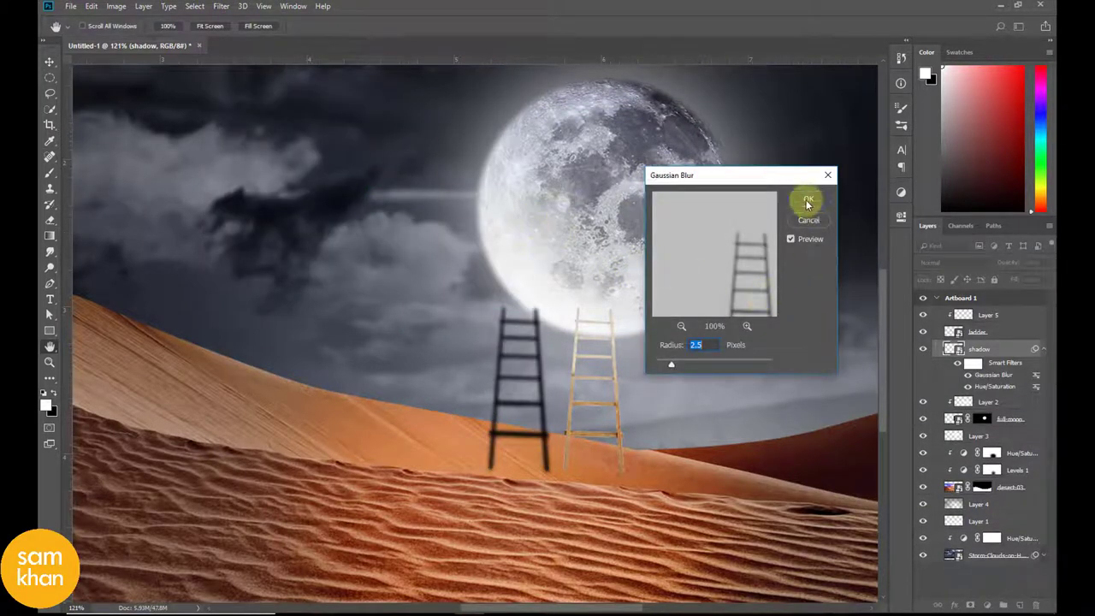
pyautogui.click(807, 202)
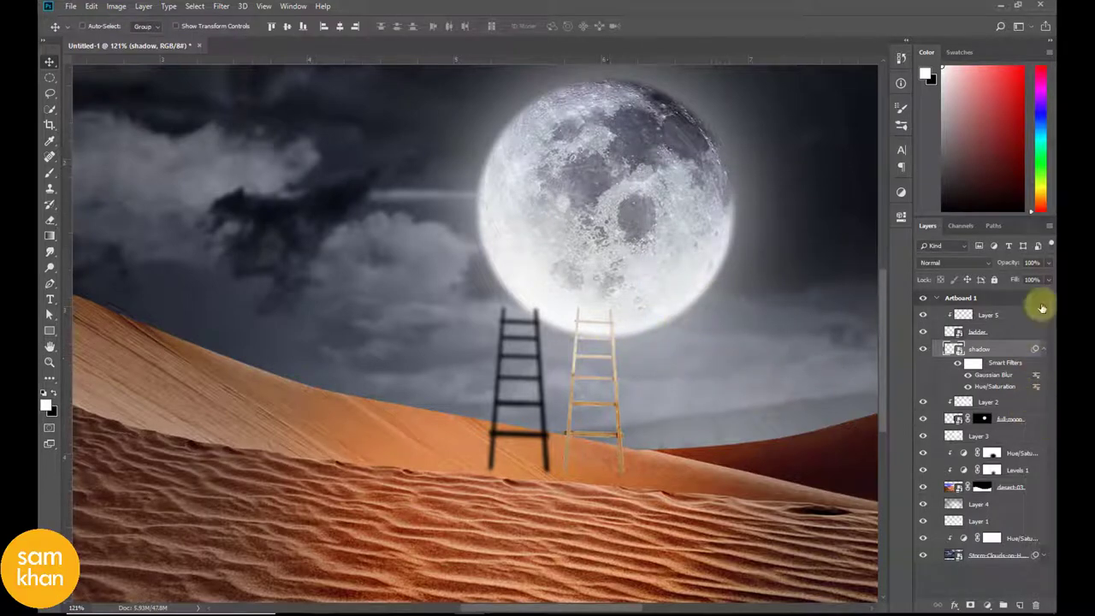
pyautogui.moveTo(1029, 278); pyautogui.dragTo(1017, 282)
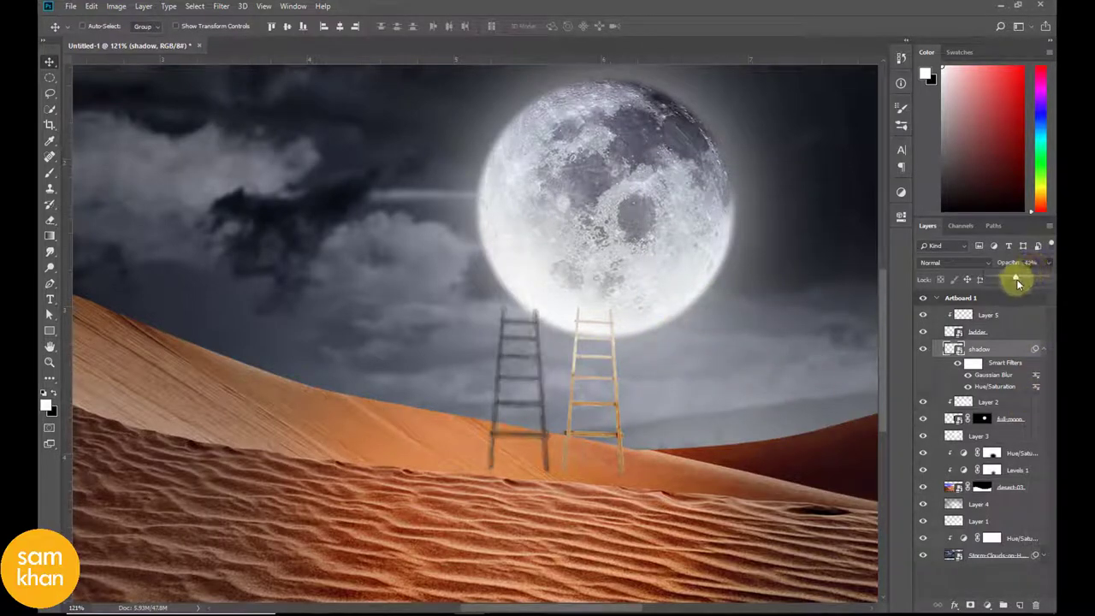
pyautogui.hotkey('ctrl', 't')
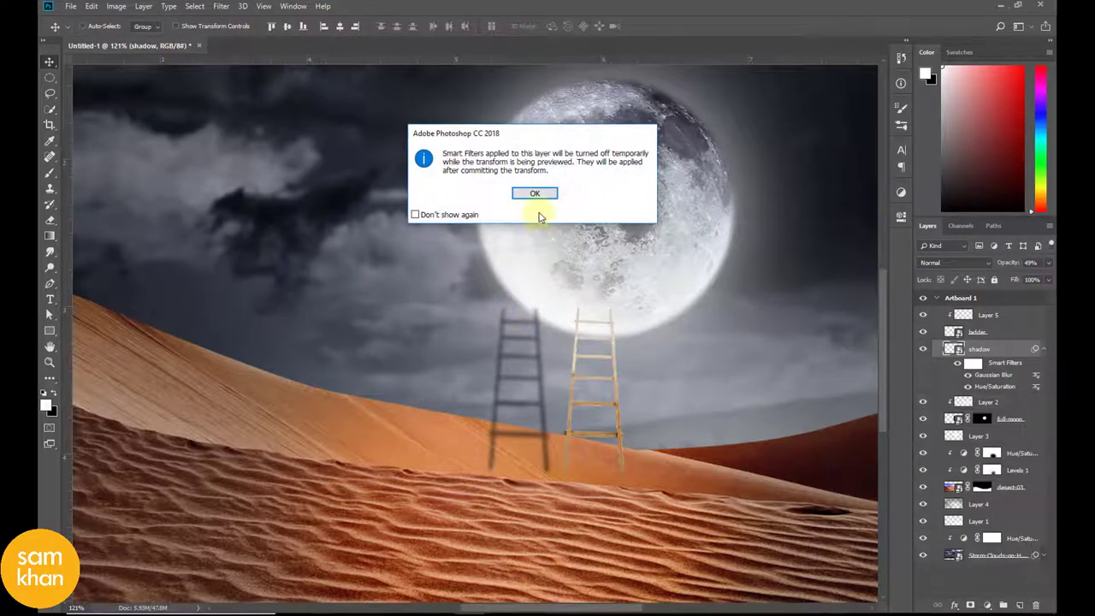
# Flip the blurred shadow ladder downward so it falls across the sand beneath the ladder.
pyautogui.click(539, 193)
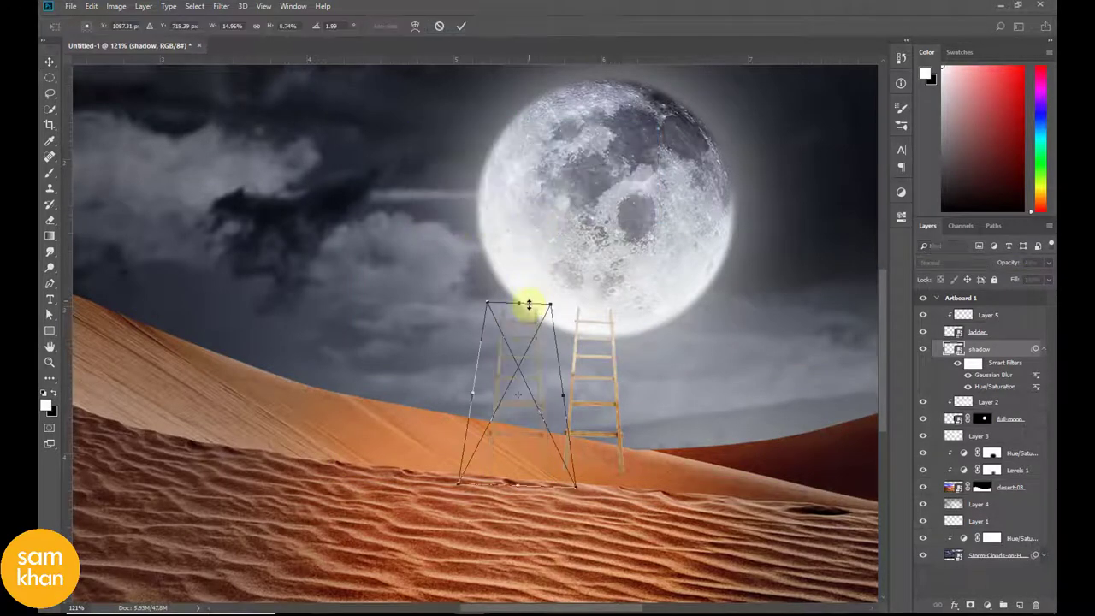
pyautogui.moveTo(518, 300); pyautogui.dragTo(541, 606)
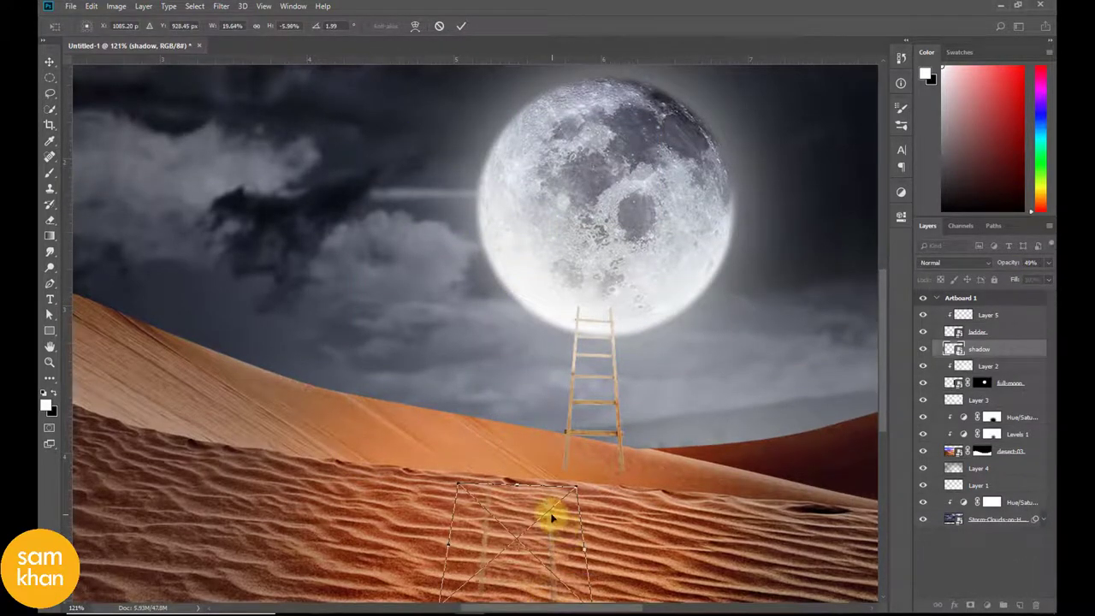
pyautogui.moveTo(551, 516)
pyautogui.mouseDown()
pyautogui.moveTo(631, 492)
pyautogui.moveTo(664, 505)
pyautogui.moveTo(651, 522)
pyautogui.moveTo(547, 501)
pyautogui.mouseUp()
pyautogui.press('Return')
pyautogui.scroll(-2, 607, 467)
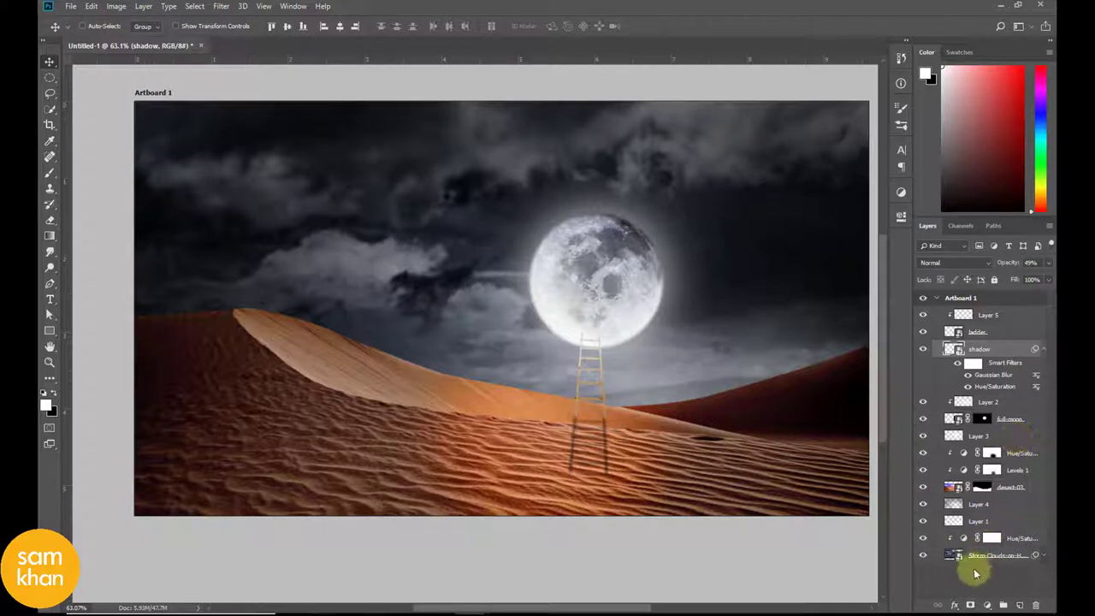
# Mask the shadow layer and brush low-opacity black to fade the ladder shadow's far end.
pyautogui.click(923, 349)
pyautogui.click(923, 349)
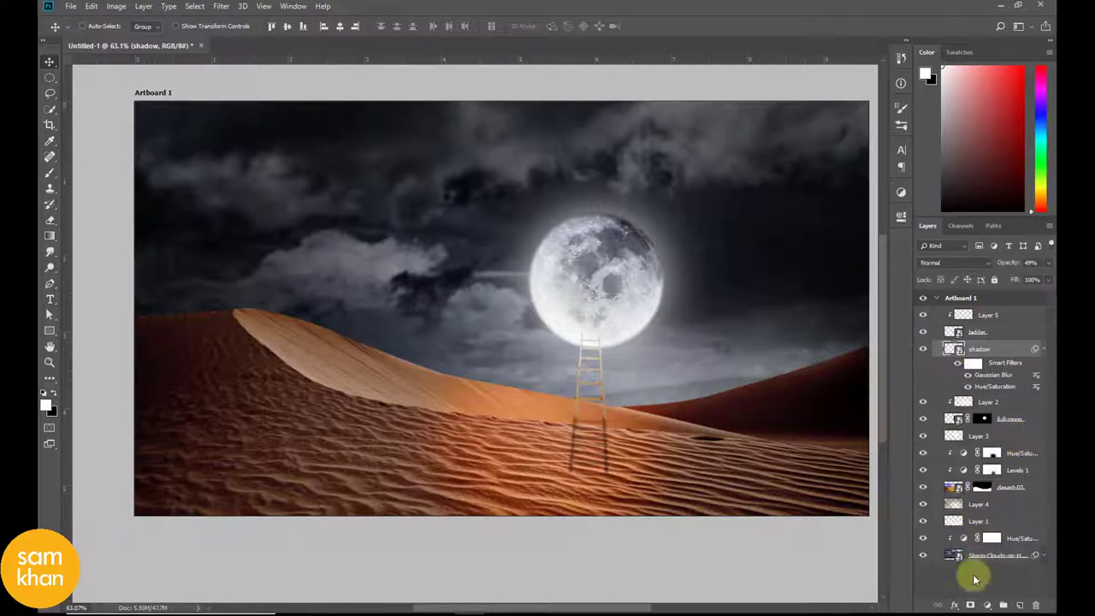
pyautogui.click(971, 604)
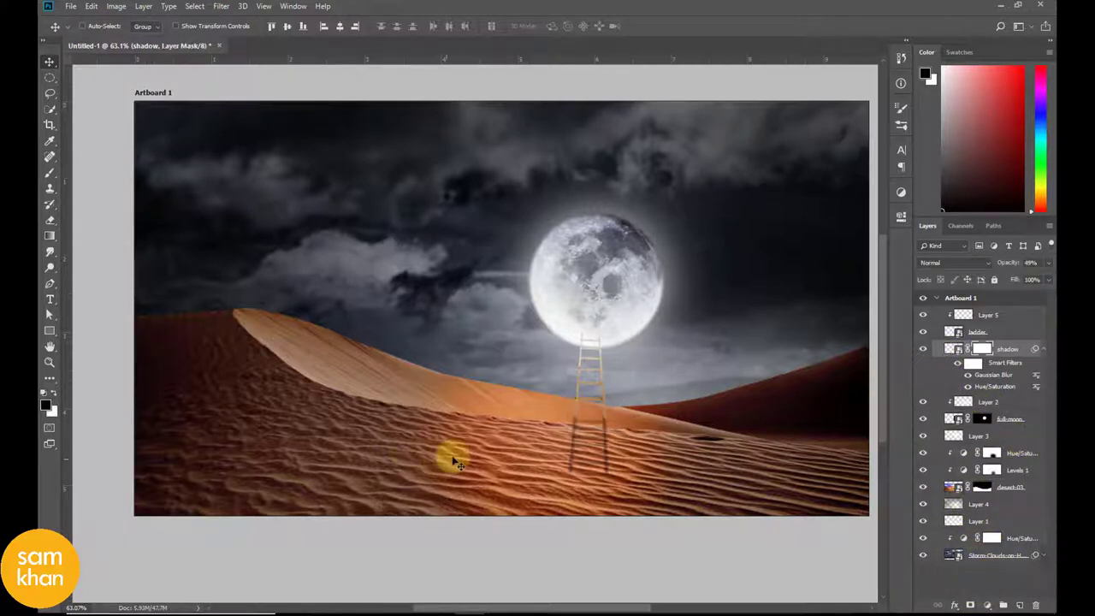
pyautogui.press('b')
pyautogui.moveTo(590, 466); pyautogui.dragTo(584, 464)
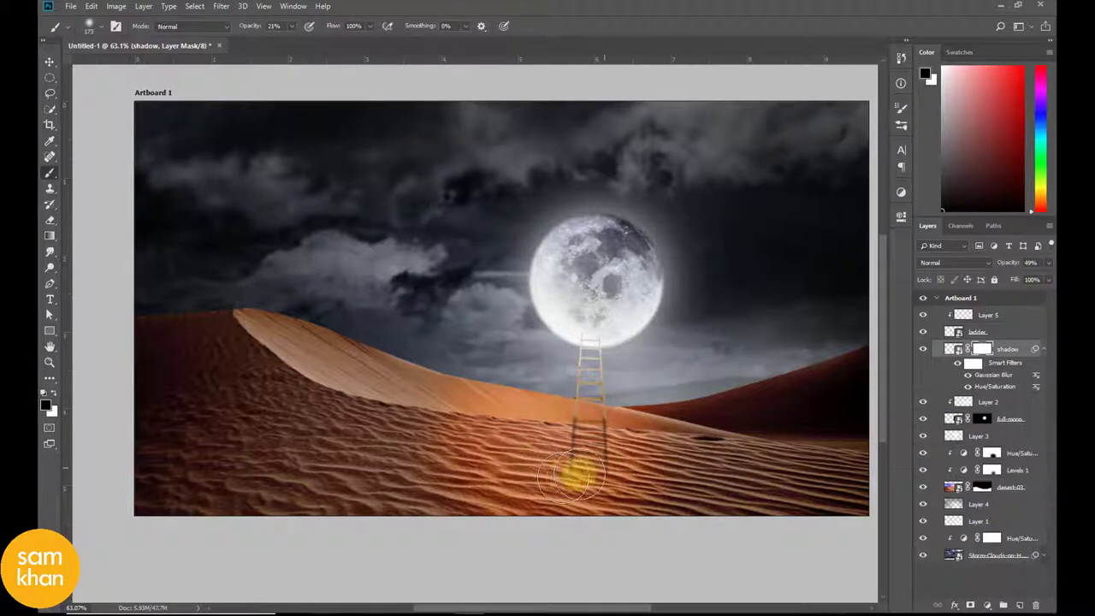
pyautogui.moveTo(584, 481)
pyautogui.mouseDown()
pyautogui.moveTo(591, 496)
pyautogui.moveTo(640, 470)
pyautogui.moveTo(676, 484)
pyautogui.moveTo(640, 473)
pyautogui.mouseUp()
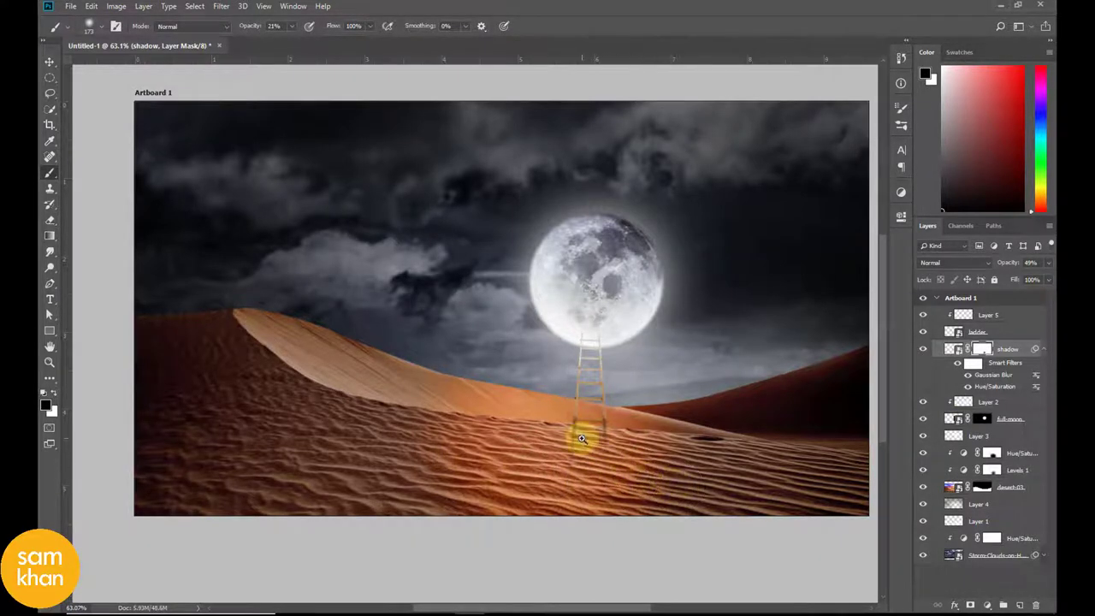
pyautogui.scroll(3, 578, 445)
pyautogui.scroll(-2, 601, 469)
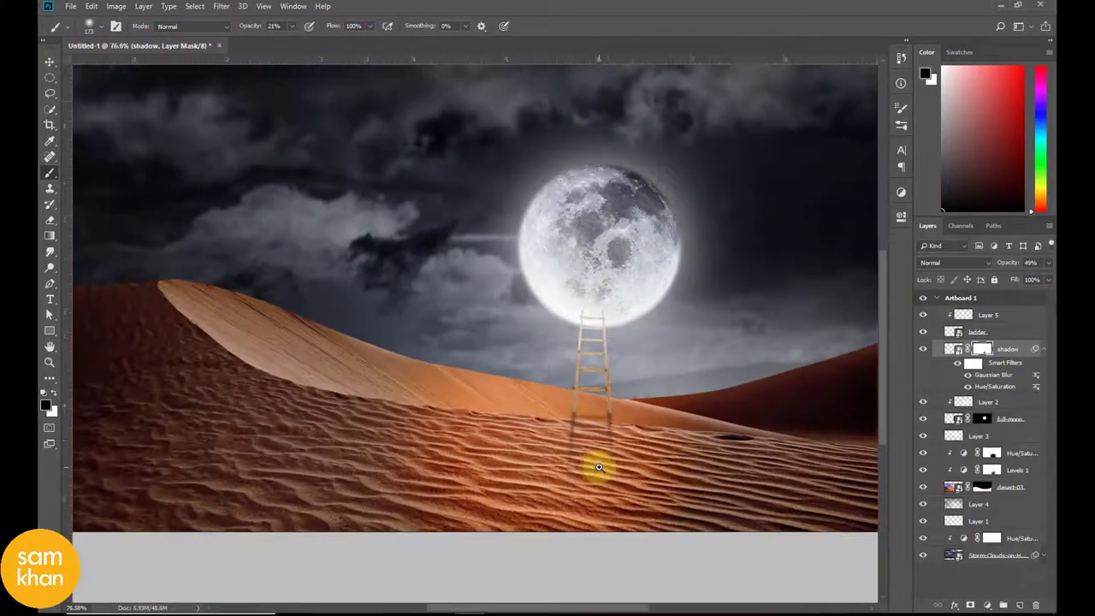
# Place the girl image from the input folder as an embedded smart object.
pyautogui.press('v')
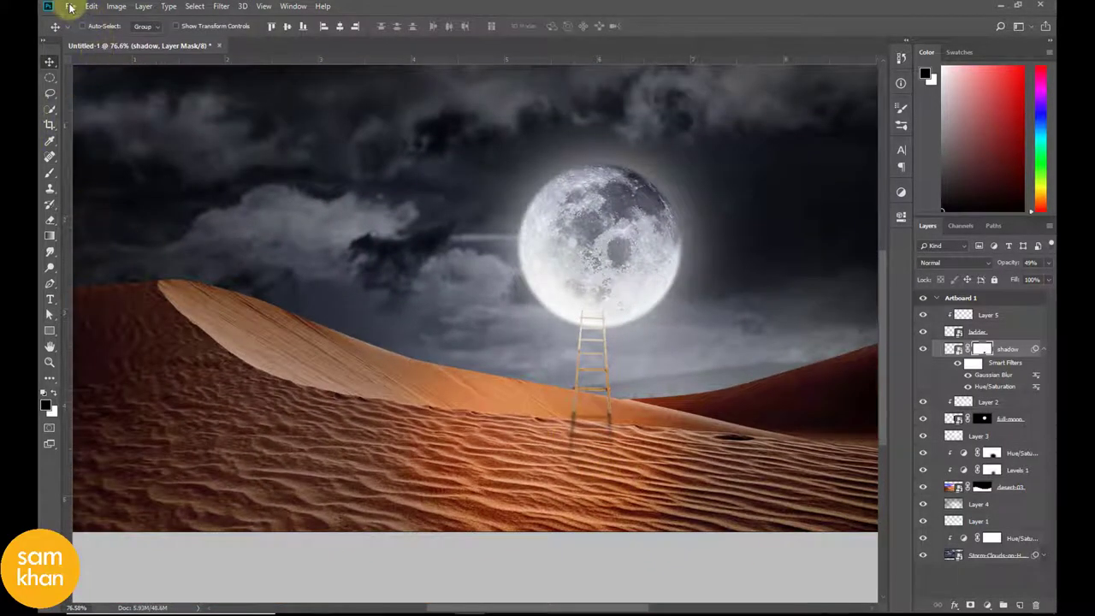
pyautogui.click(71, 6)
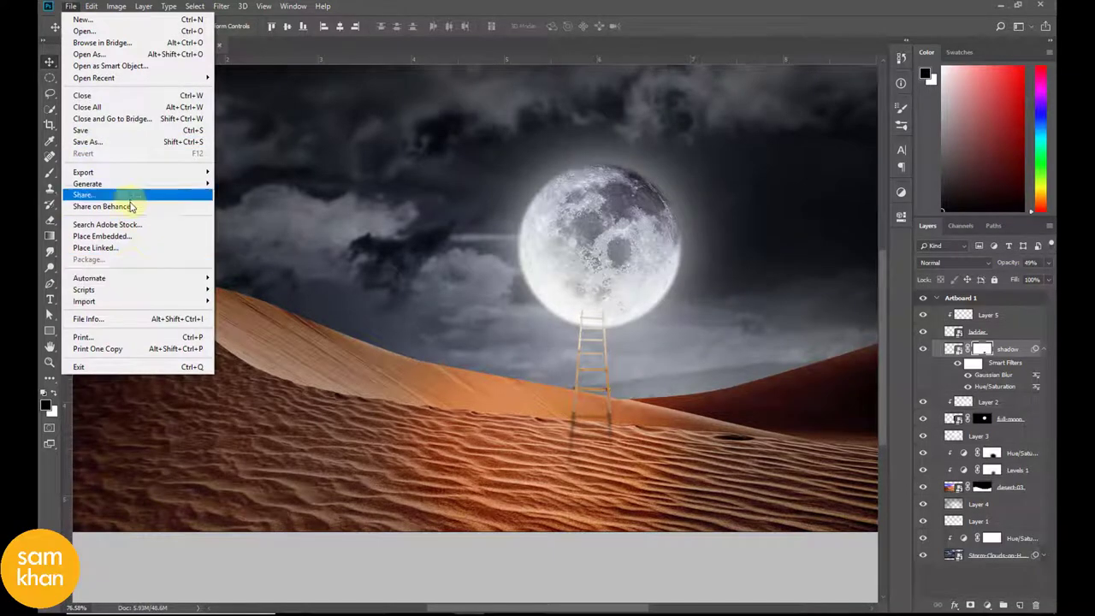
pyautogui.click(137, 236)
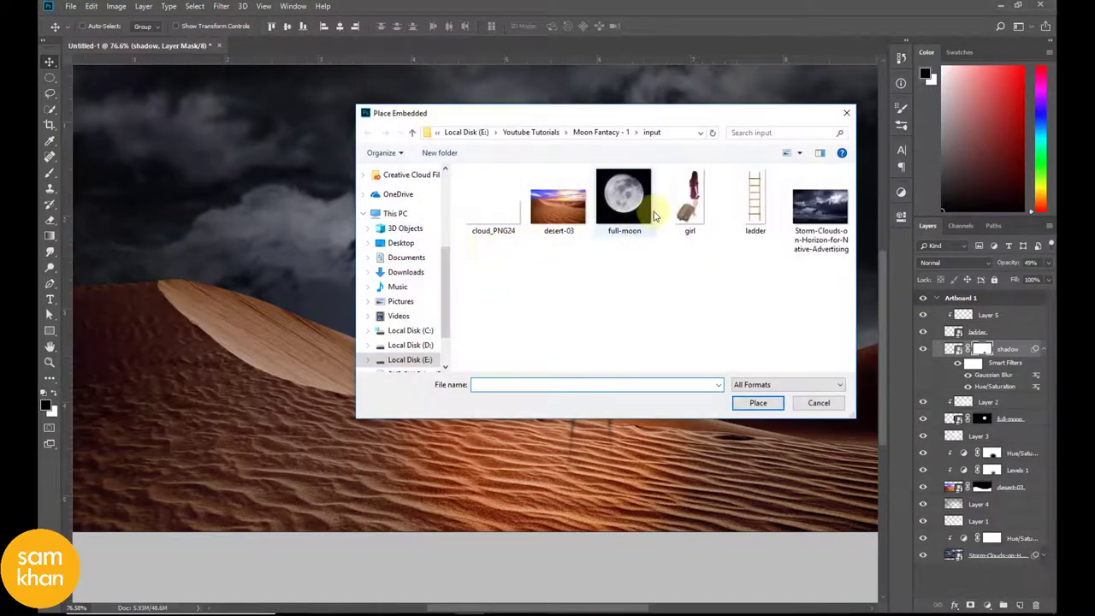
pyautogui.click(680, 198)
pyautogui.click(758, 403)
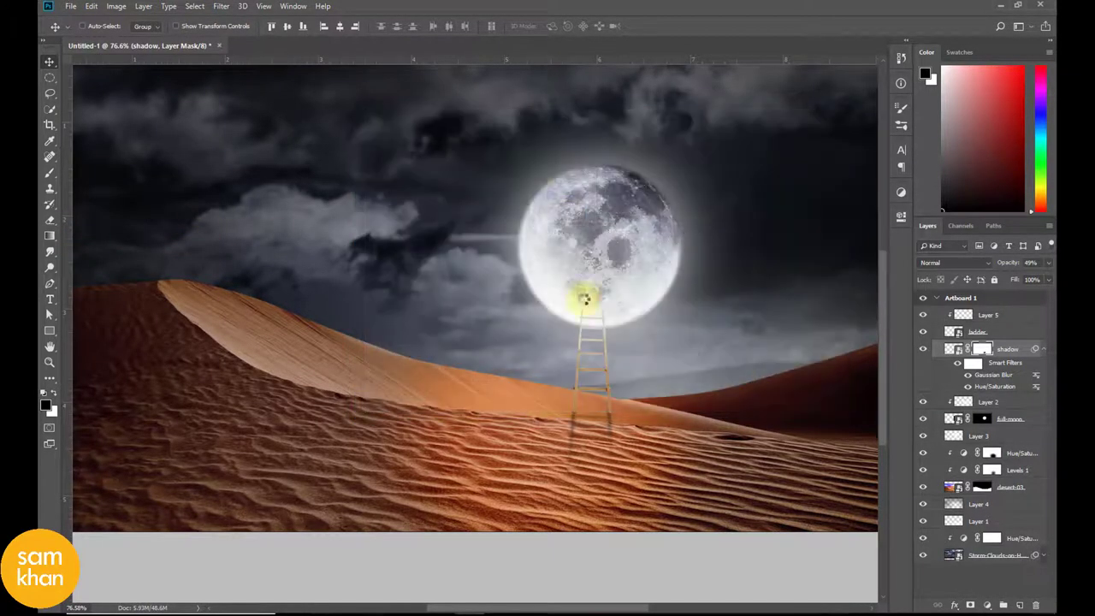
pyautogui.scroll(-1, 524, 256)
pyautogui.scroll(1, 523, 257)
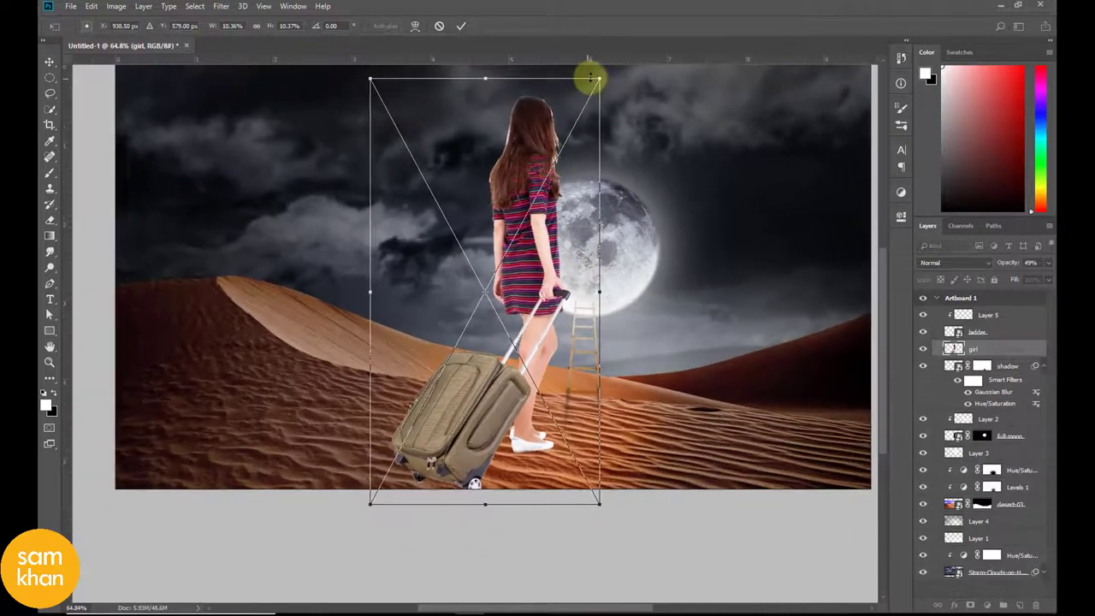
# Scale the girl down onto the dune left of the ladder and move her layer to the top.
pyautogui.moveTo(602, 78); pyautogui.dragTo(498, 272)
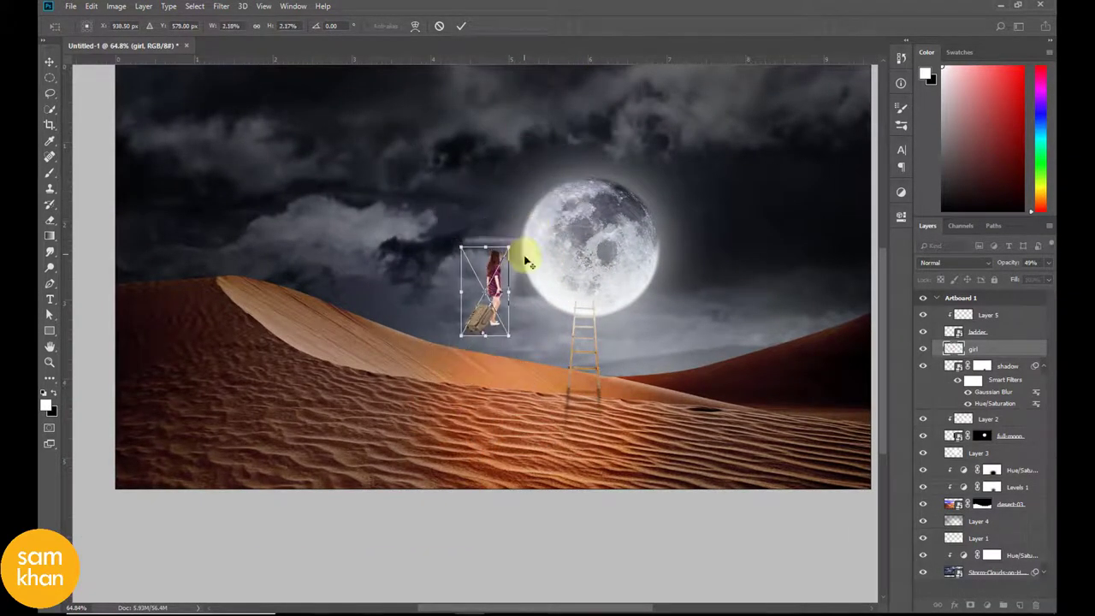
pyautogui.moveTo(487, 352); pyautogui.dragTo(527, 439)
pyautogui.moveTo(536, 353); pyautogui.dragTo(548, 344)
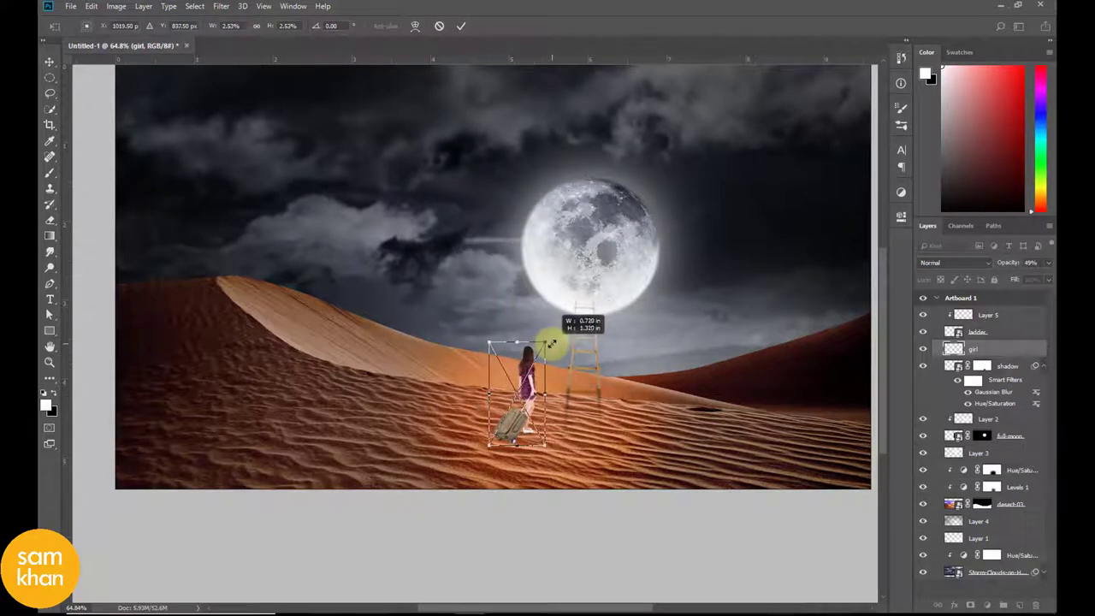
pyautogui.press('Return')
pyautogui.moveTo(542, 420)
pyautogui.mouseDown()
pyautogui.moveTo(570, 426)
pyautogui.moveTo(491, 431)
pyautogui.mouseUp()
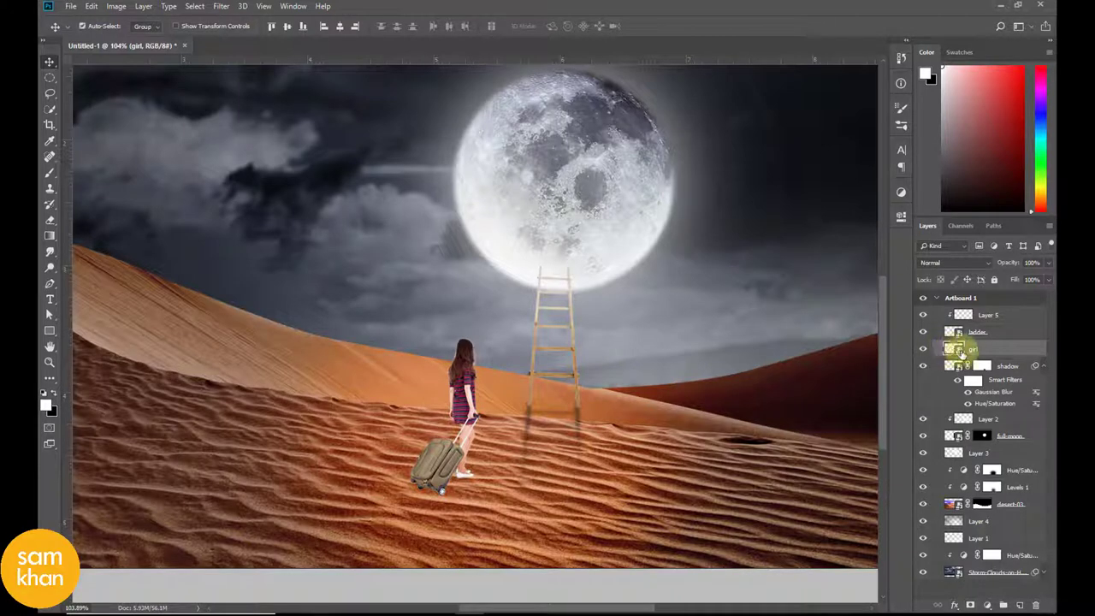
pyautogui.moveTo(958, 349); pyautogui.dragTo(958, 310)
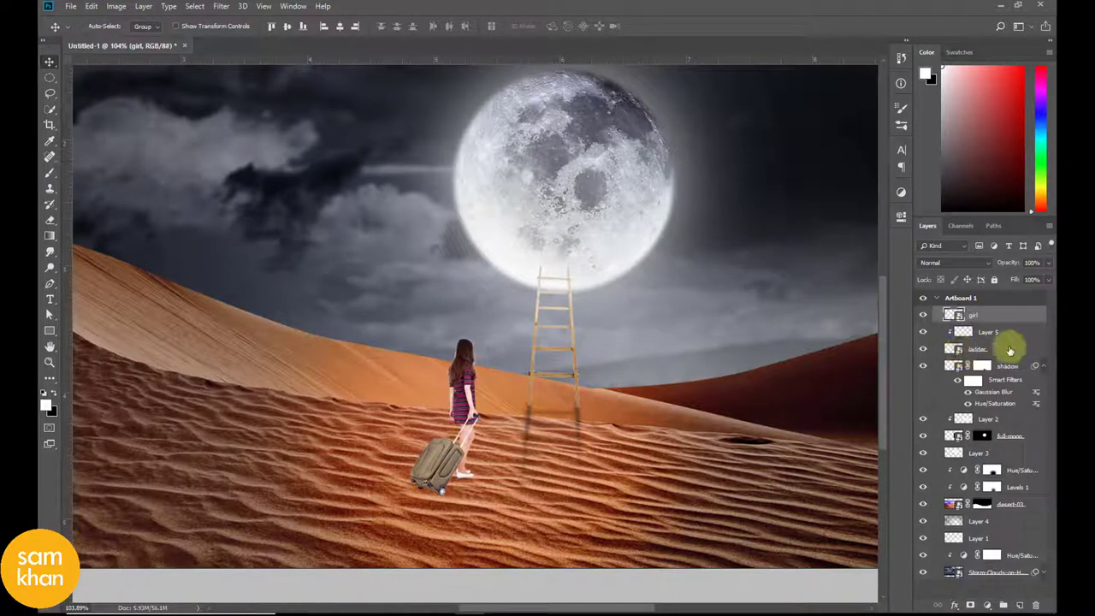
# Add a Levels adjustment clipped to the girl, with black input 108 to darken her.
pyautogui.click(923, 314)
pyautogui.click(923, 314)
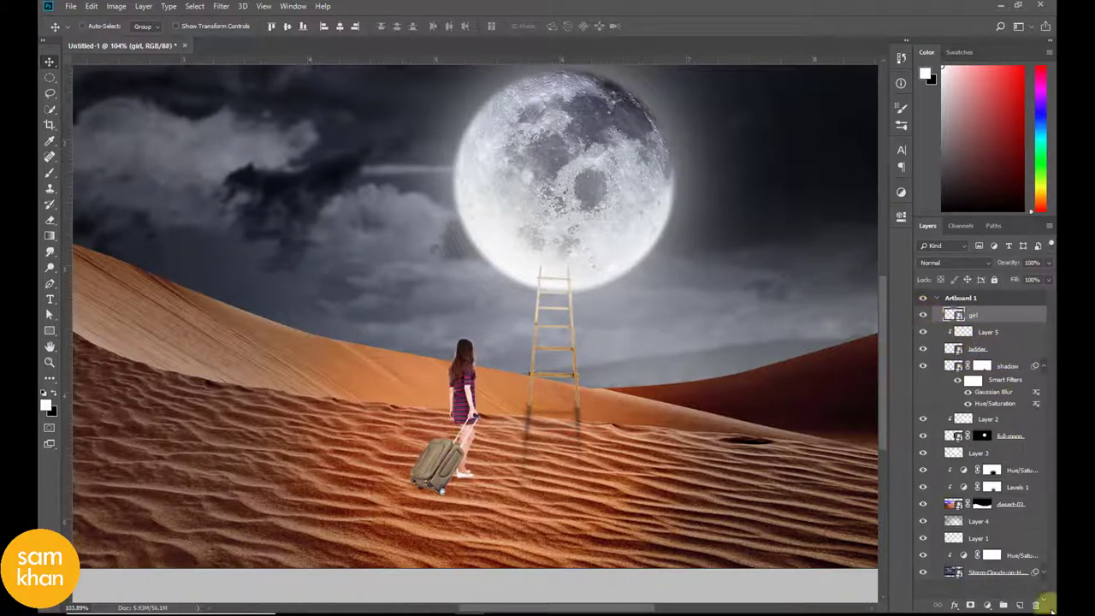
pyautogui.click(988, 605)
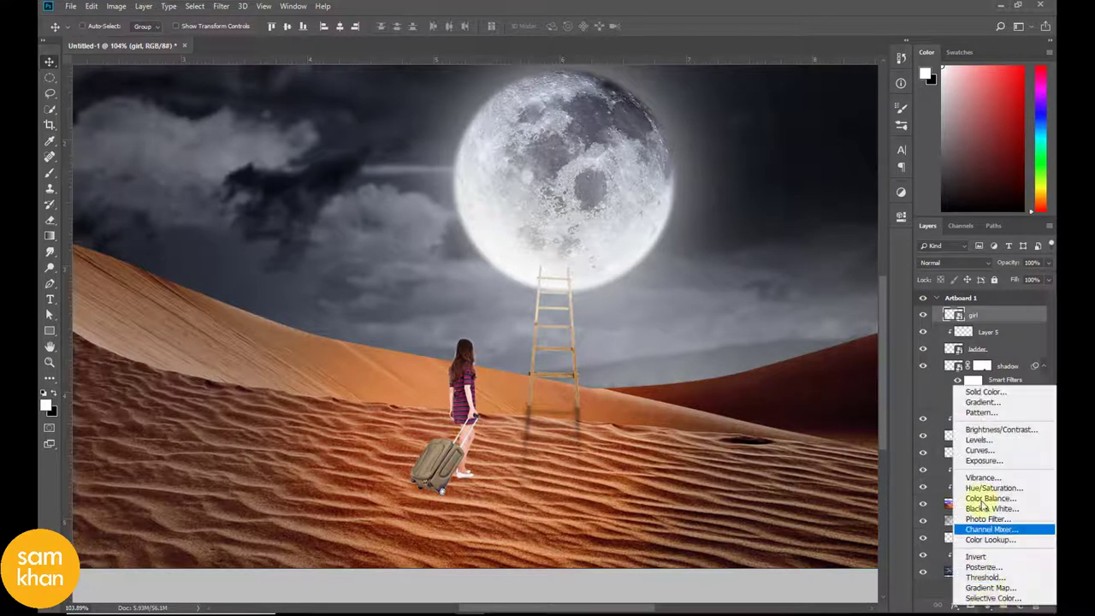
pyautogui.click(997, 435)
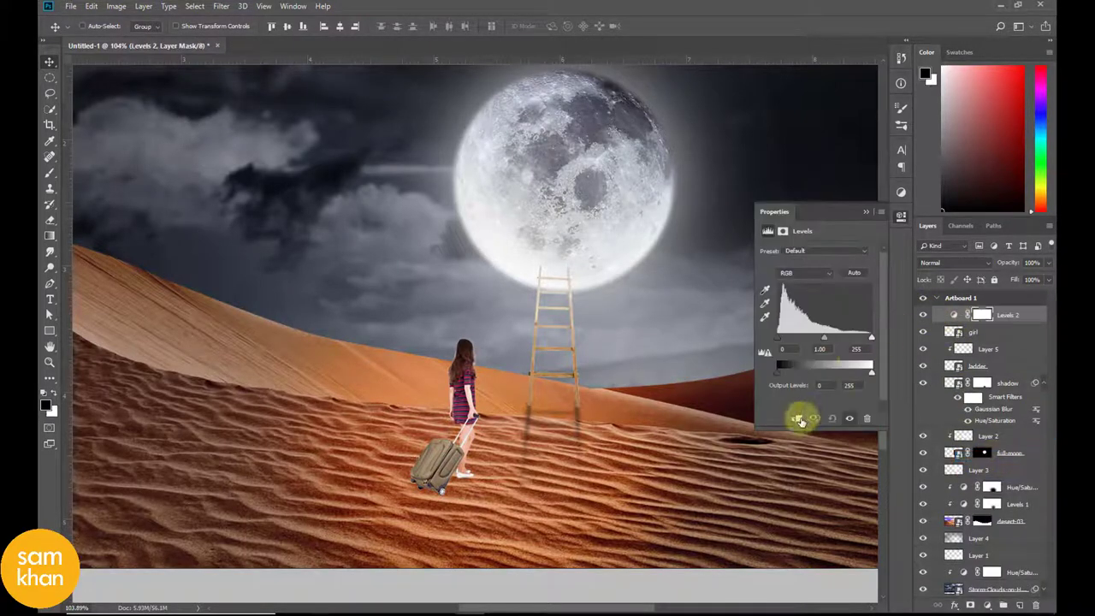
pyautogui.click(797, 417)
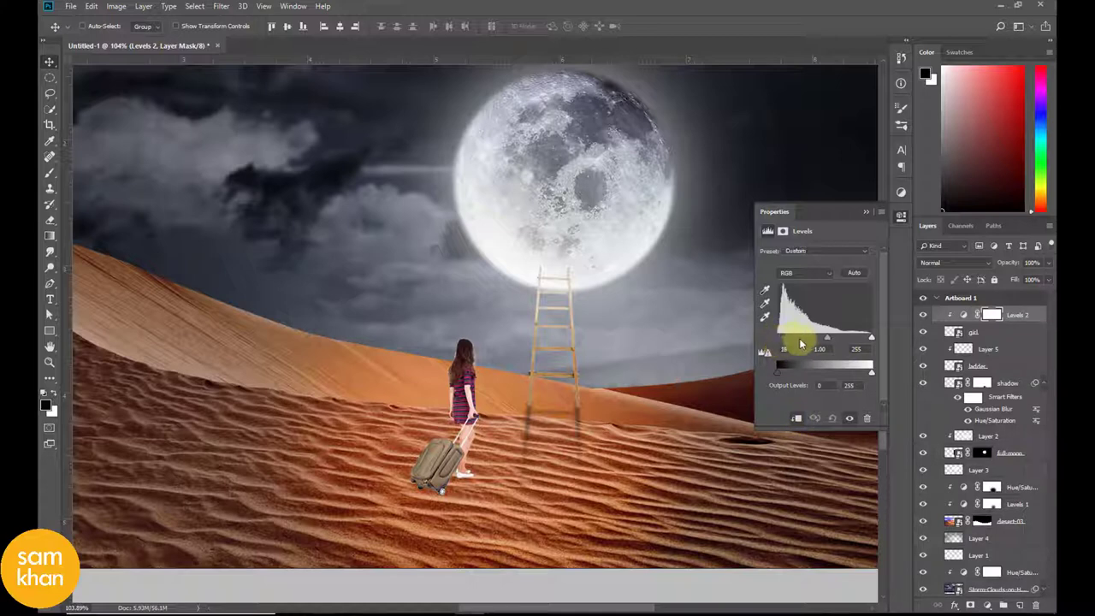
pyautogui.moveTo(801, 342); pyautogui.dragTo(811, 344)
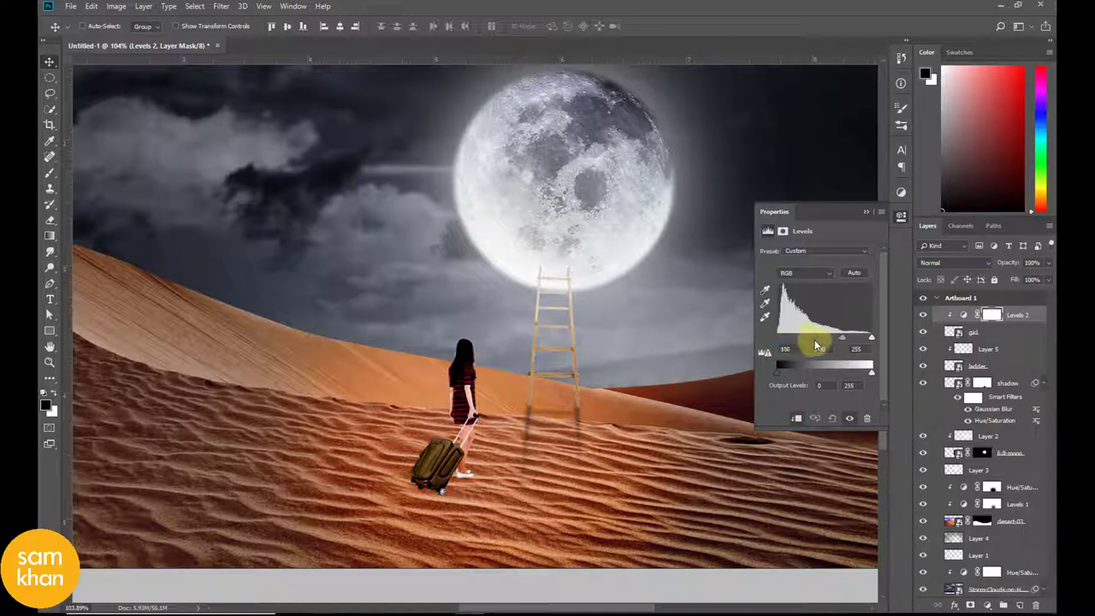
# Paint the Levels 2 mask with a 29 px soft black brush along the girl's right edge.
pyautogui.click(990, 316)
pyautogui.scroll(3, 466, 376)
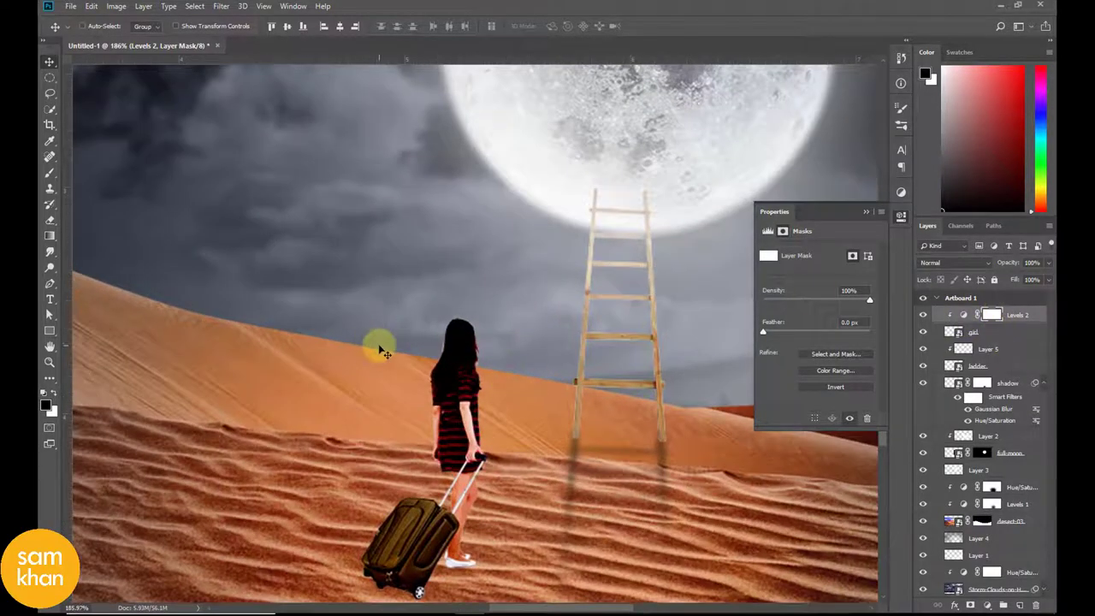
pyautogui.press('b')
pyautogui.moveTo(369, 343); pyautogui.dragTo(422, 346)
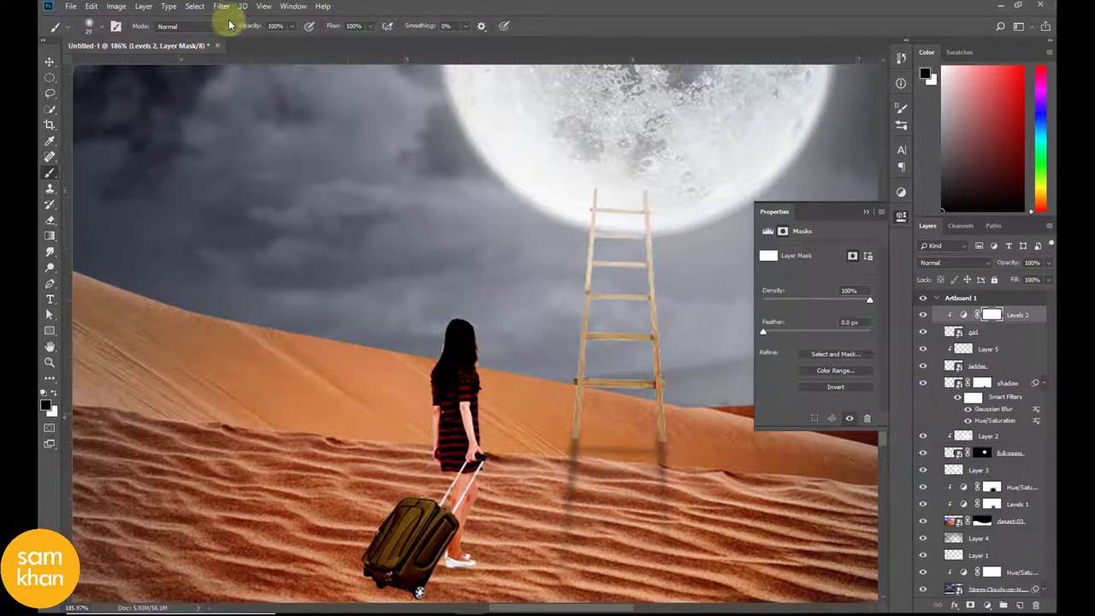
pyautogui.moveTo(483, 356)
pyautogui.mouseDown()
pyautogui.moveTo(482, 334)
pyautogui.moveTo(484, 404)
pyautogui.mouseUp()
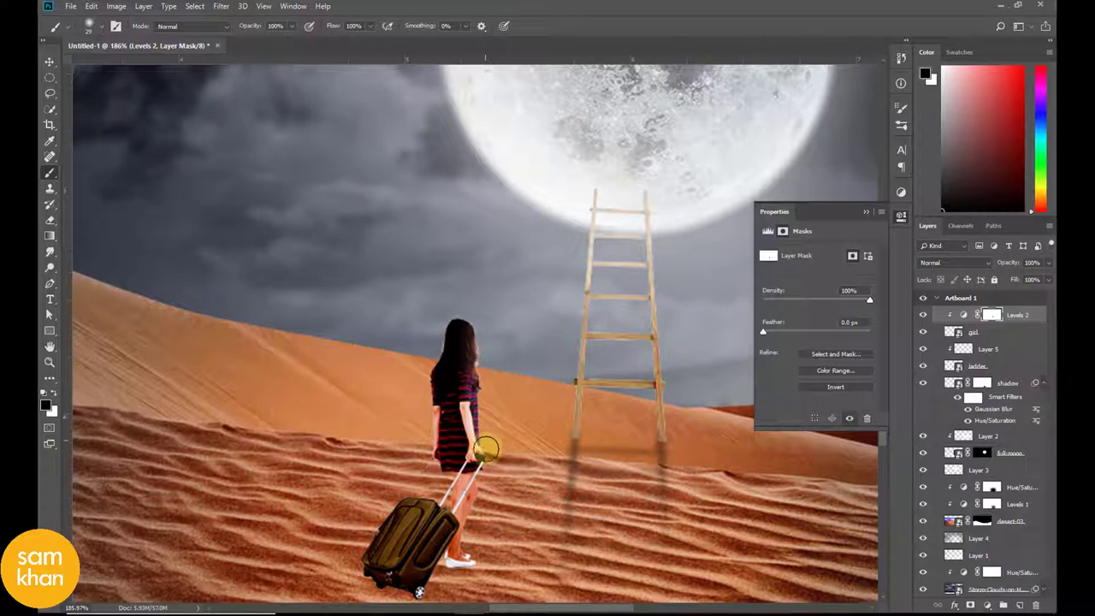
pyautogui.moveTo(487, 491); pyautogui.dragTo(477, 330)
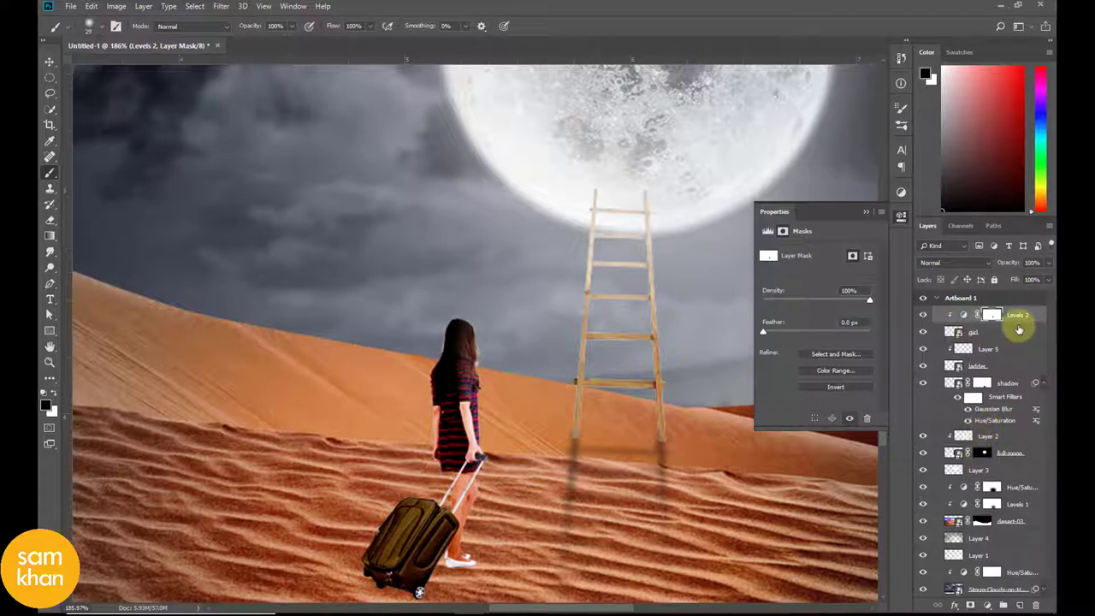
pyautogui.click(1014, 316)
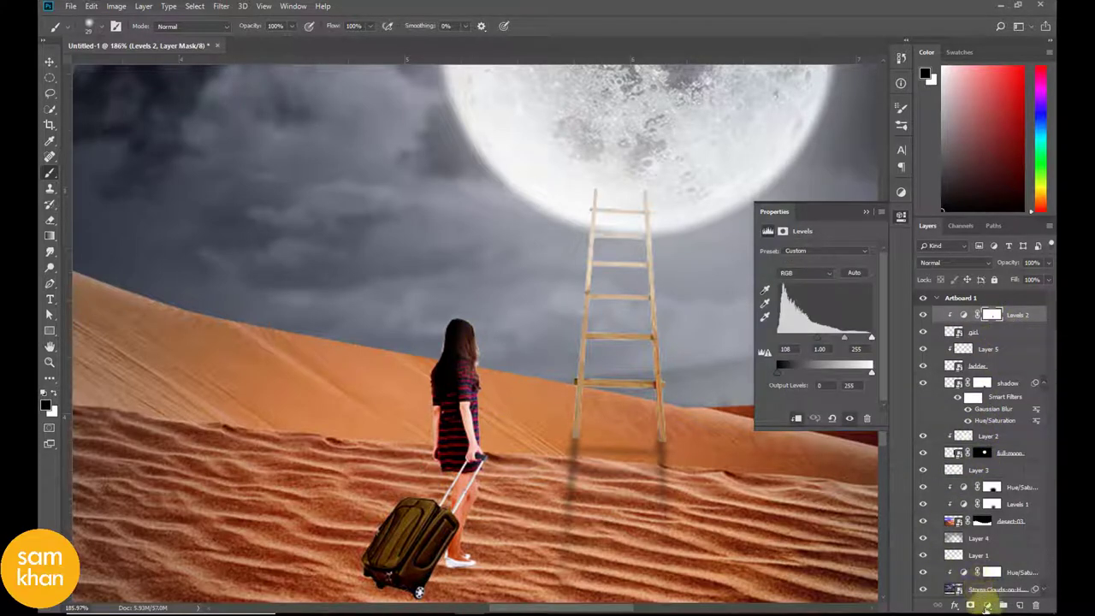
# Add a Levels 3 adjustment clipped to the girl, white point 182, with an inverted mask.
pyautogui.click(986, 604)
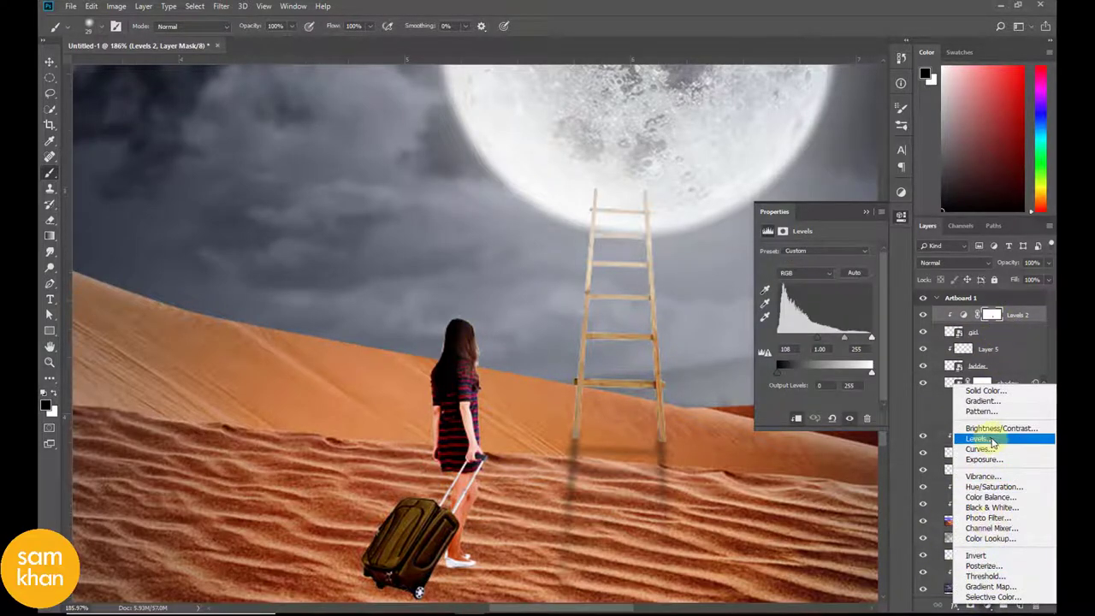
pyautogui.click(993, 440)
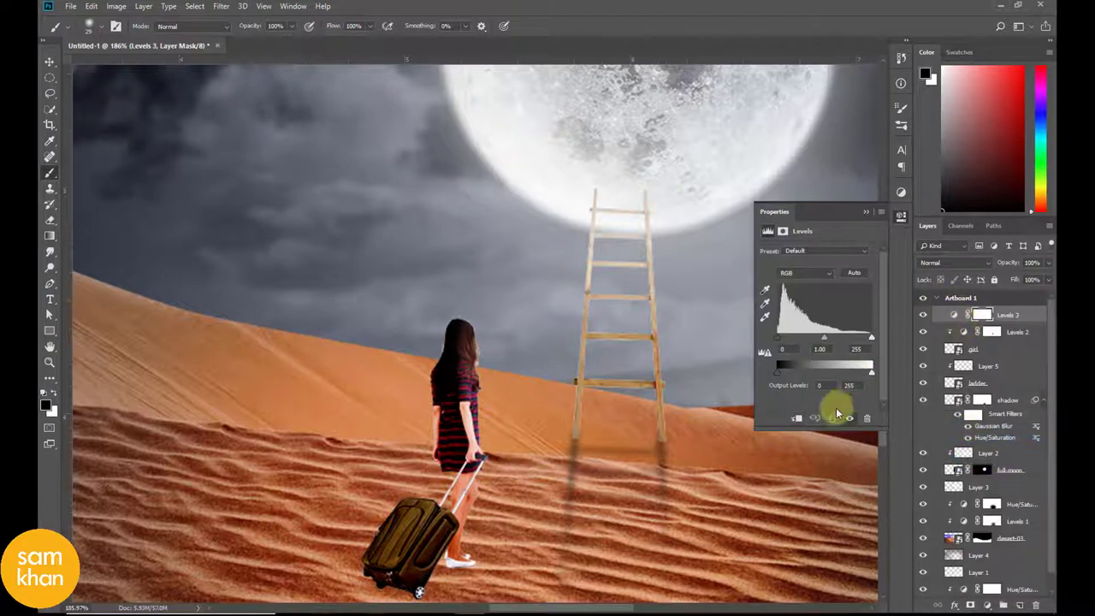
pyautogui.click(796, 417)
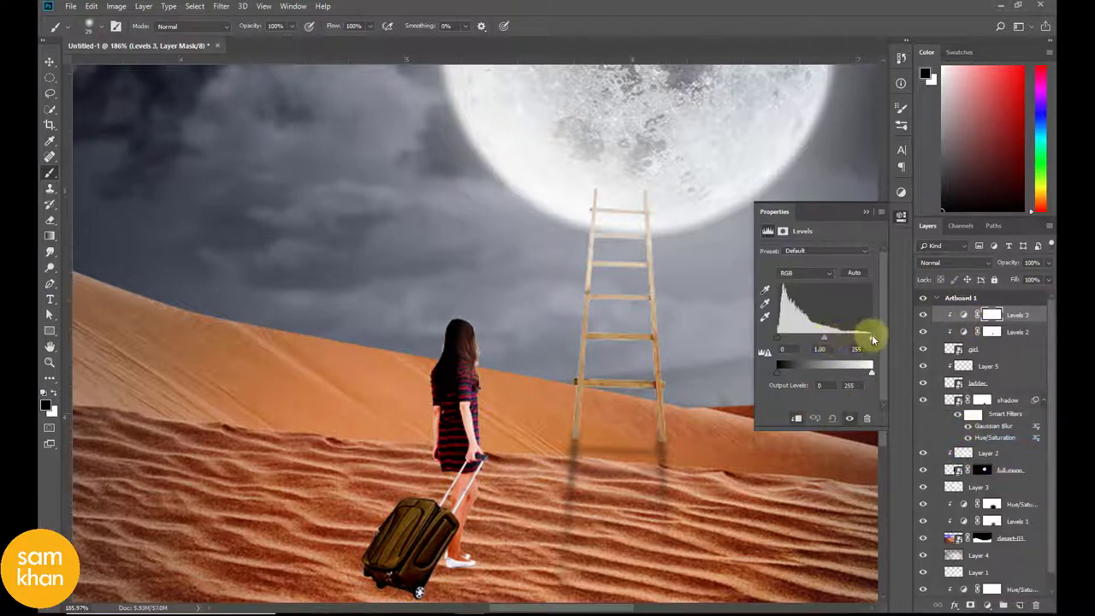
pyautogui.moveTo(872, 340); pyautogui.dragTo(838, 337)
pyautogui.click(989, 316)
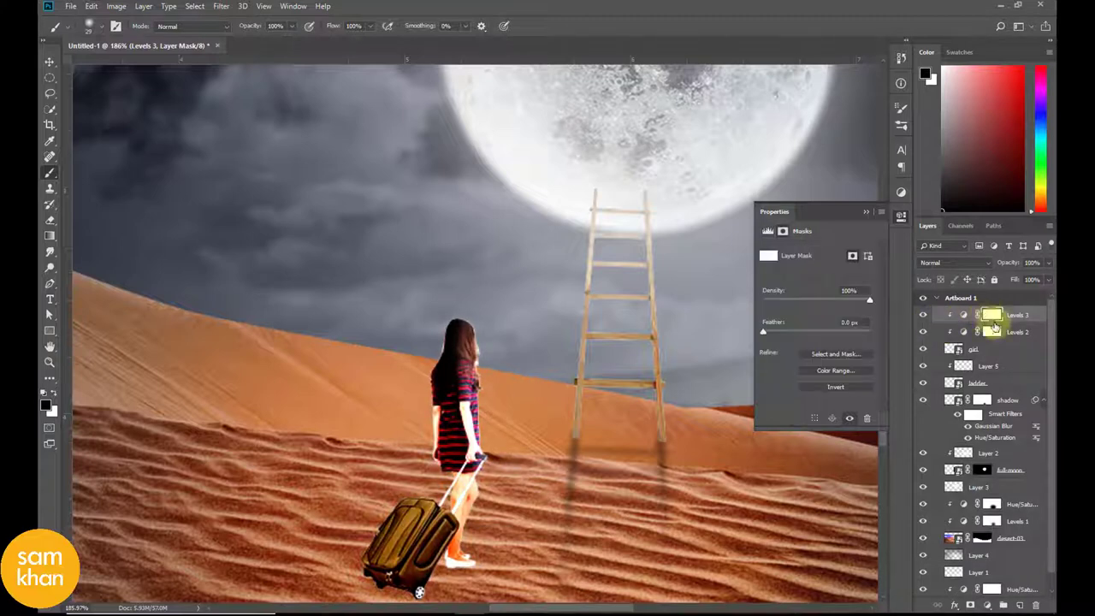
pyautogui.hotkey('ctrl', 'i')
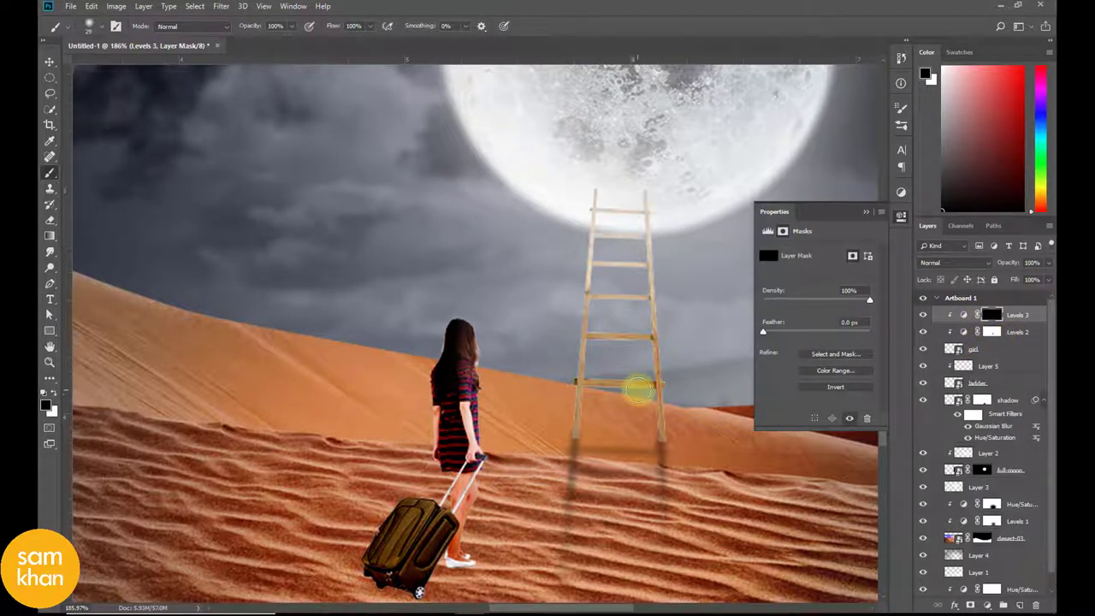
# Paint white on the Levels 3 mask along her right side and leg, and mask Levels 2 over the suitcase.
pyautogui.moveTo(471, 334); pyautogui.dragTo(475, 358)
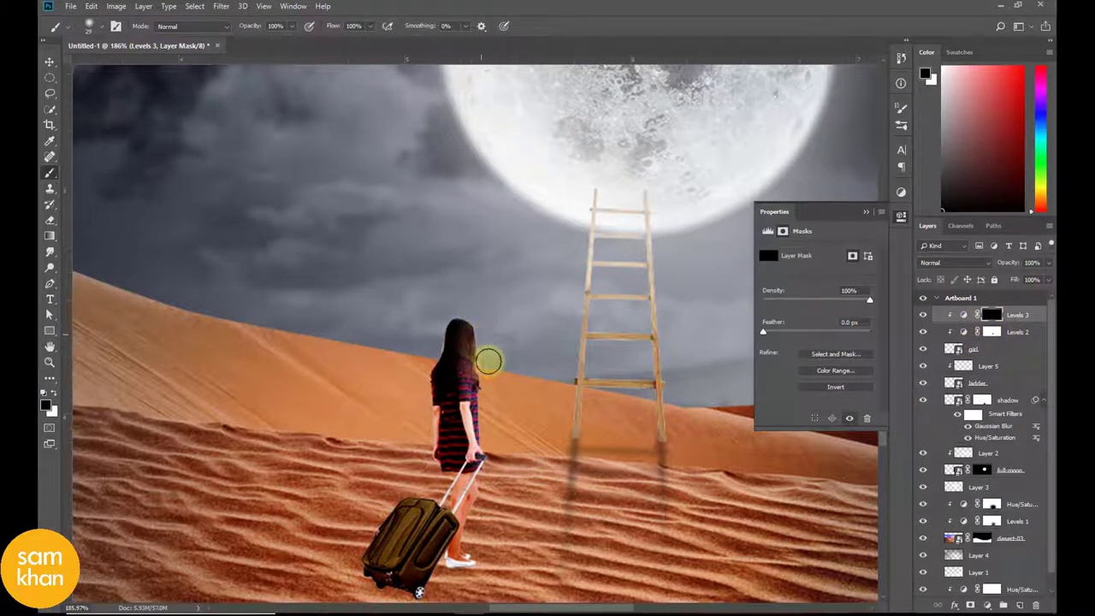
pyautogui.press('x')
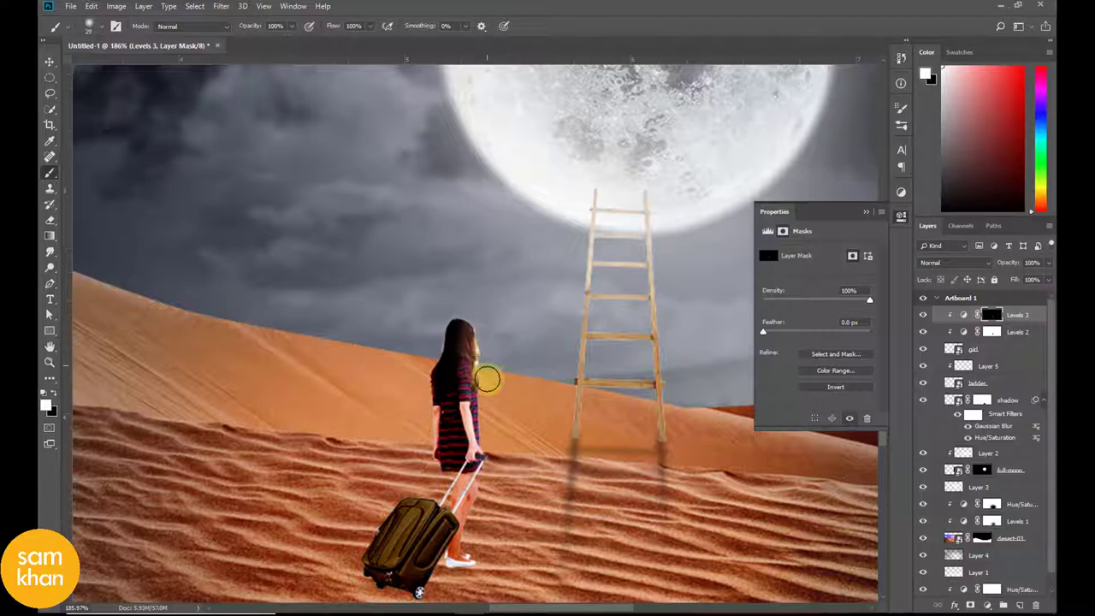
pyautogui.moveTo(495, 440)
pyautogui.mouseDown()
pyautogui.moveTo(469, 320)
pyautogui.moveTo(477, 374)
pyautogui.mouseUp()
pyautogui.moveTo(481, 425)
pyautogui.mouseDown()
pyautogui.moveTo(446, 524)
pyautogui.moveTo(482, 479)
pyautogui.moveTo(425, 557)
pyautogui.mouseUp()
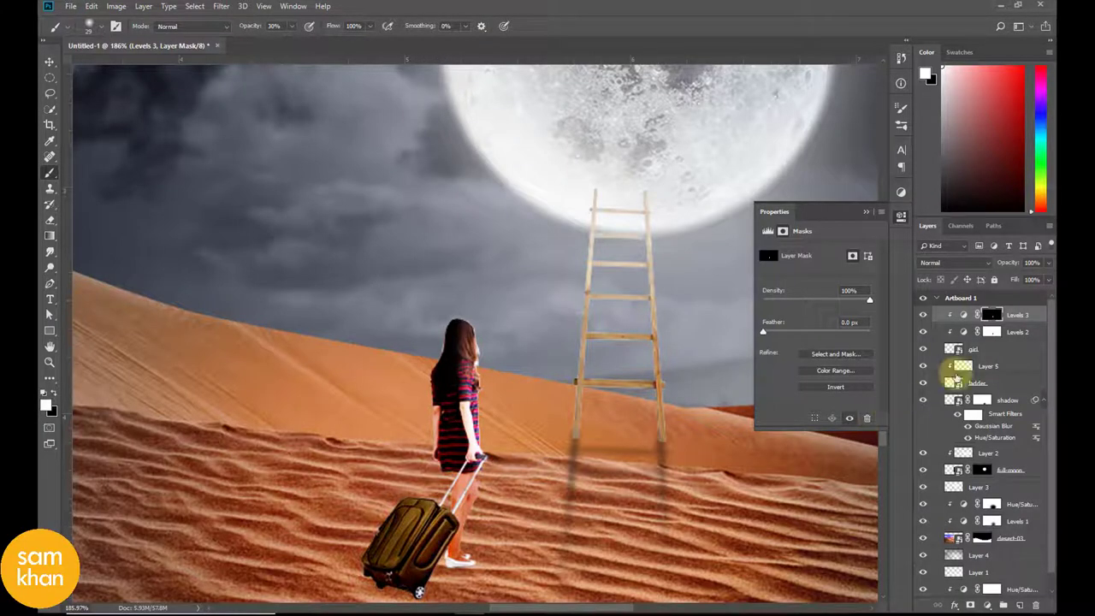
pyautogui.click(992, 332)
pyautogui.moveTo(441, 528); pyautogui.dragTo(435, 524)
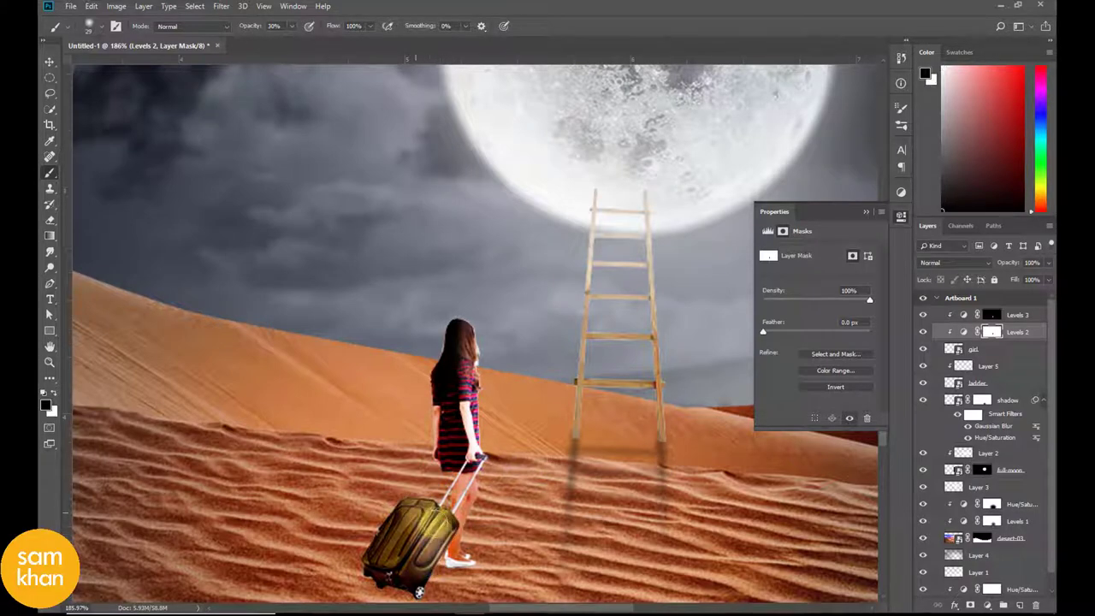
pyautogui.scroll(-2, 513, 457)
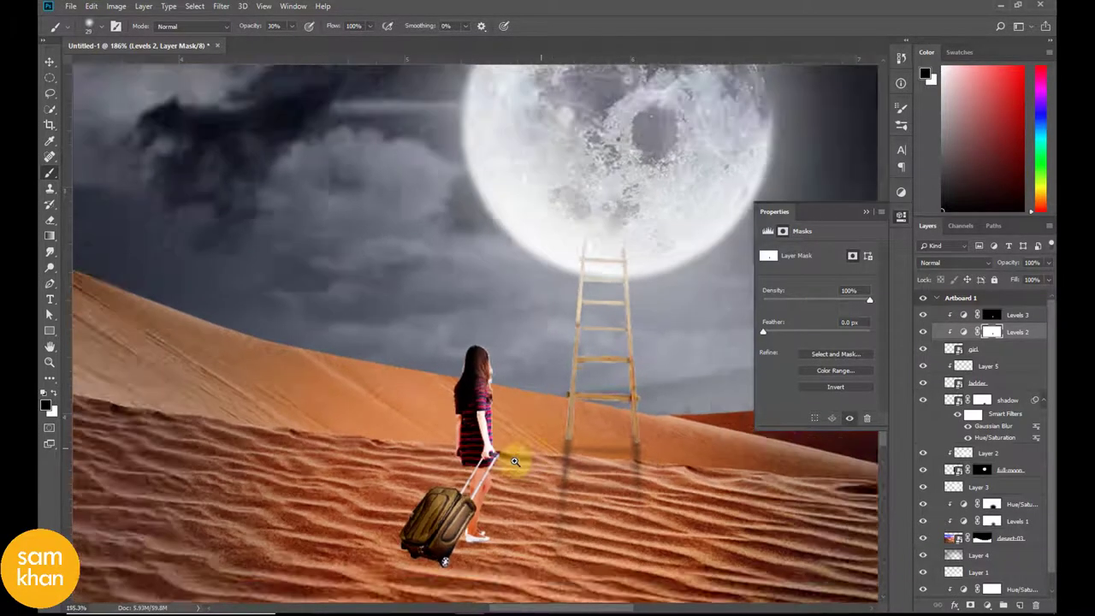
pyautogui.scroll(-3, 509, 455)
# Duplicate the girl layer with Ctrl+J.
pyautogui.press('v')
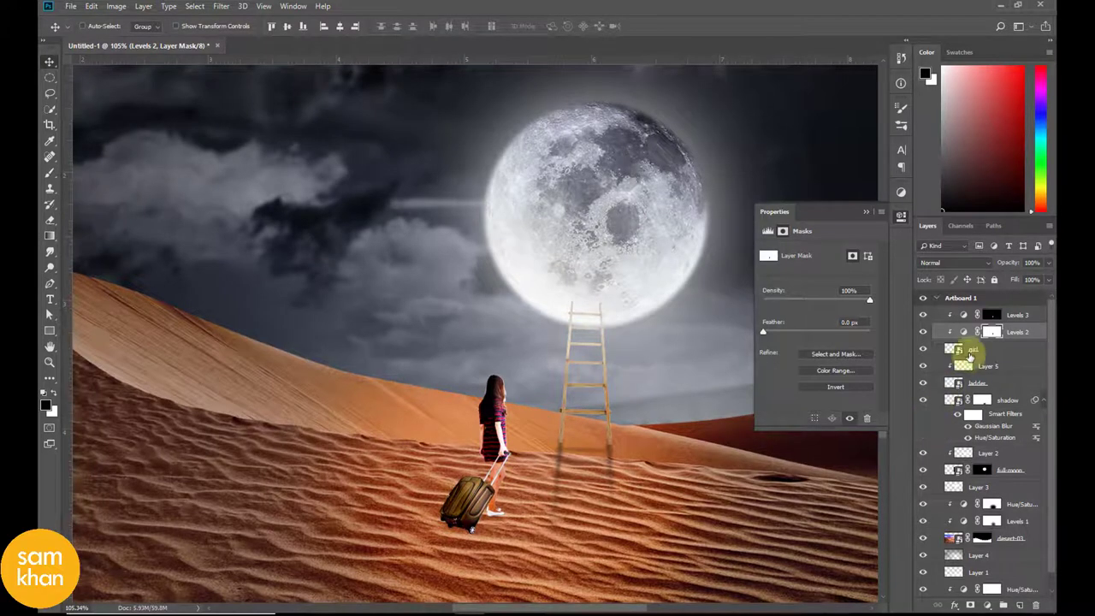
pyautogui.click(962, 349)
pyautogui.scroll(-3, 535, 385)
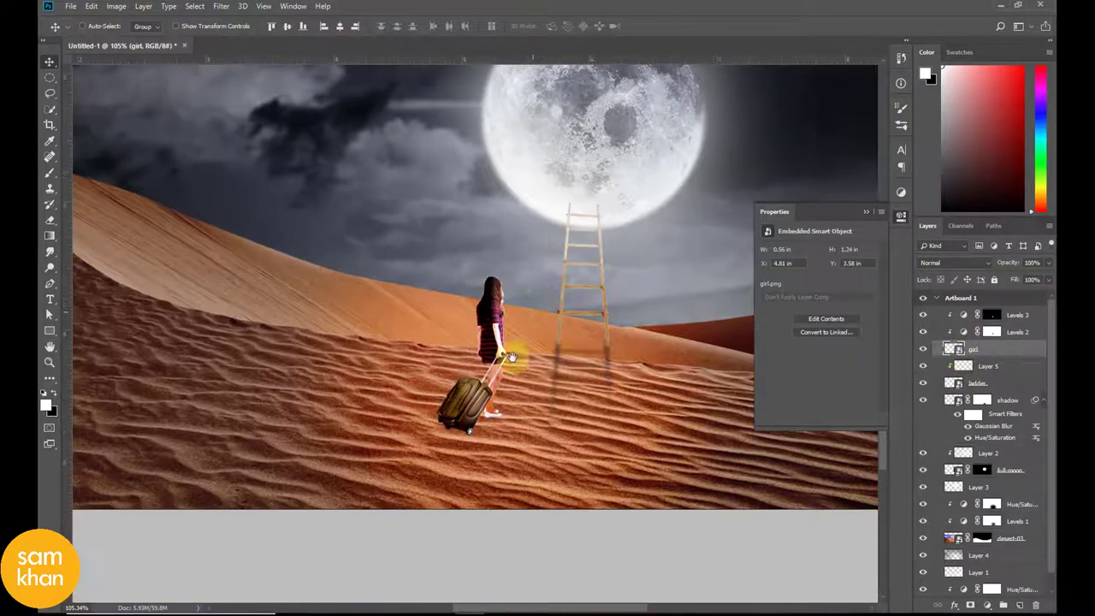
pyautogui.click(922, 349)
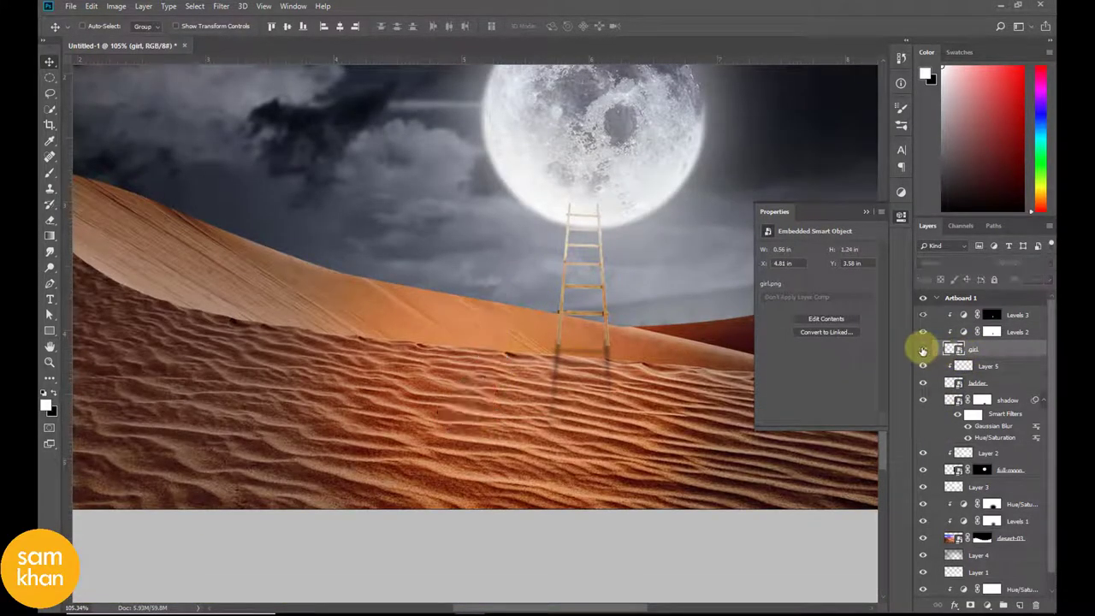
pyautogui.click(922, 349)
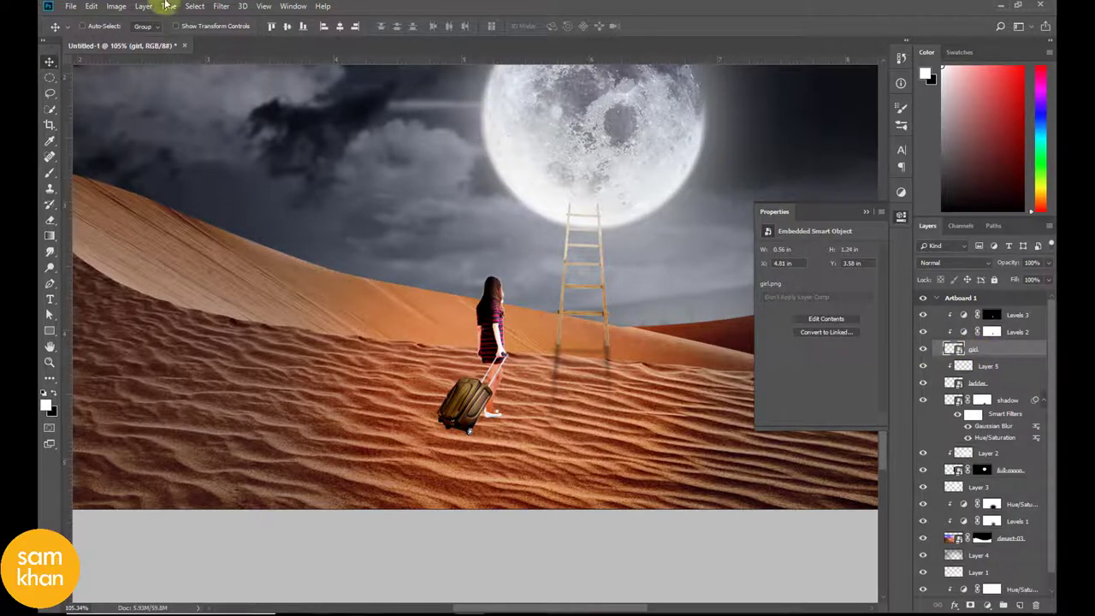
pyautogui.hotkey('ctrl', 'j')
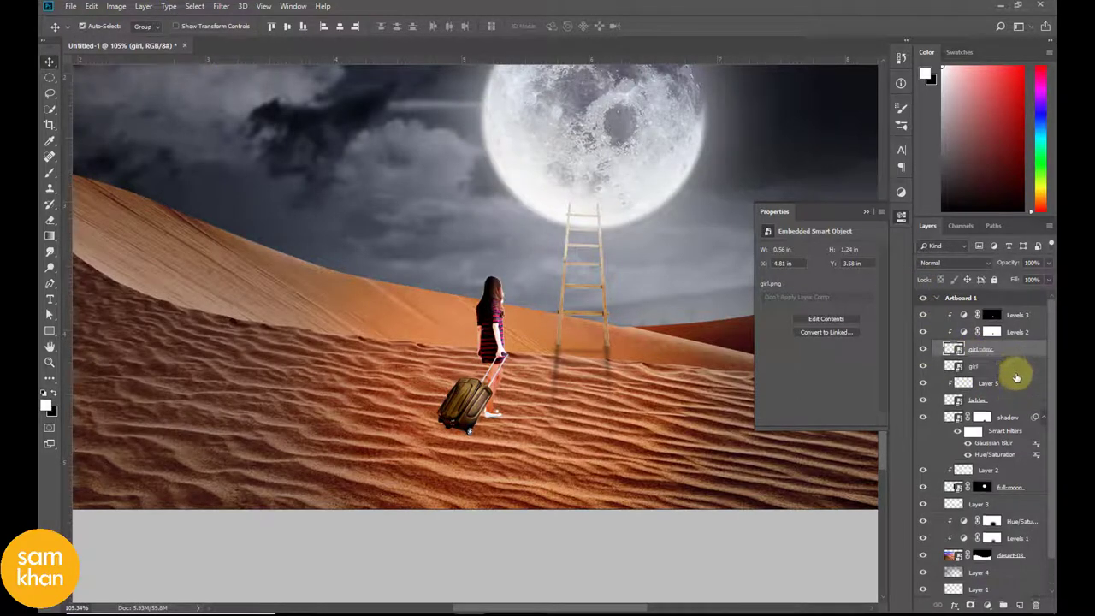
pyautogui.moveTo(991, 366); pyautogui.dragTo(994, 344)
pyautogui.hotkey('ctrl', 'z')
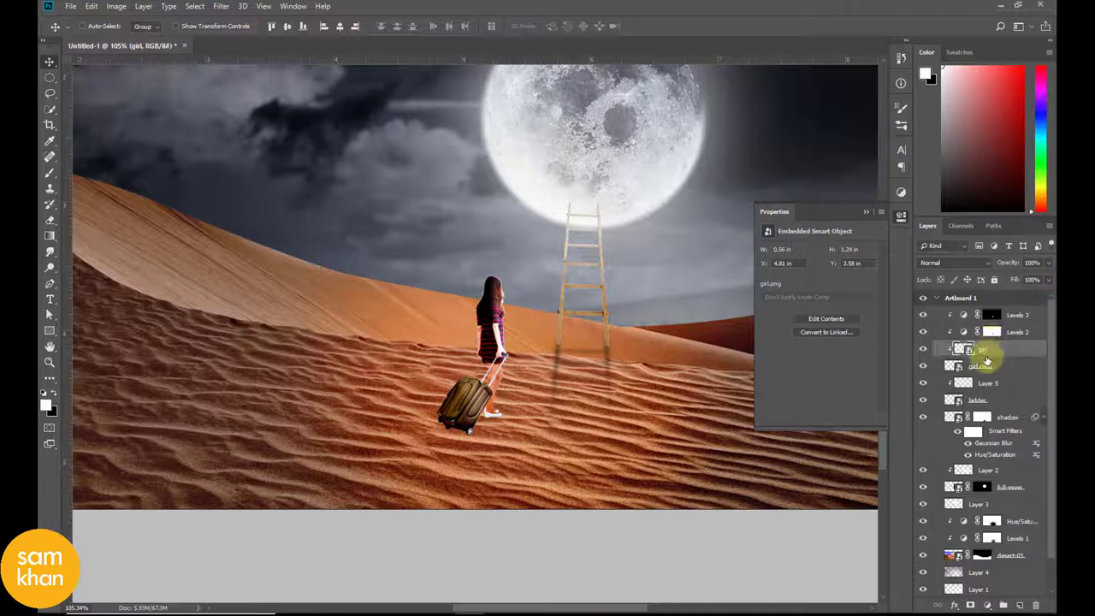
# Put the girl copy beneath the girl, re-clip both Levels layers to the girl, and move the copy left.
pyautogui.click(985, 368)
pyautogui.moveTo(509, 373)
pyautogui.mouseDown()
pyautogui.moveTo(585, 402)
pyautogui.moveTo(510, 372)
pyautogui.mouseUp()
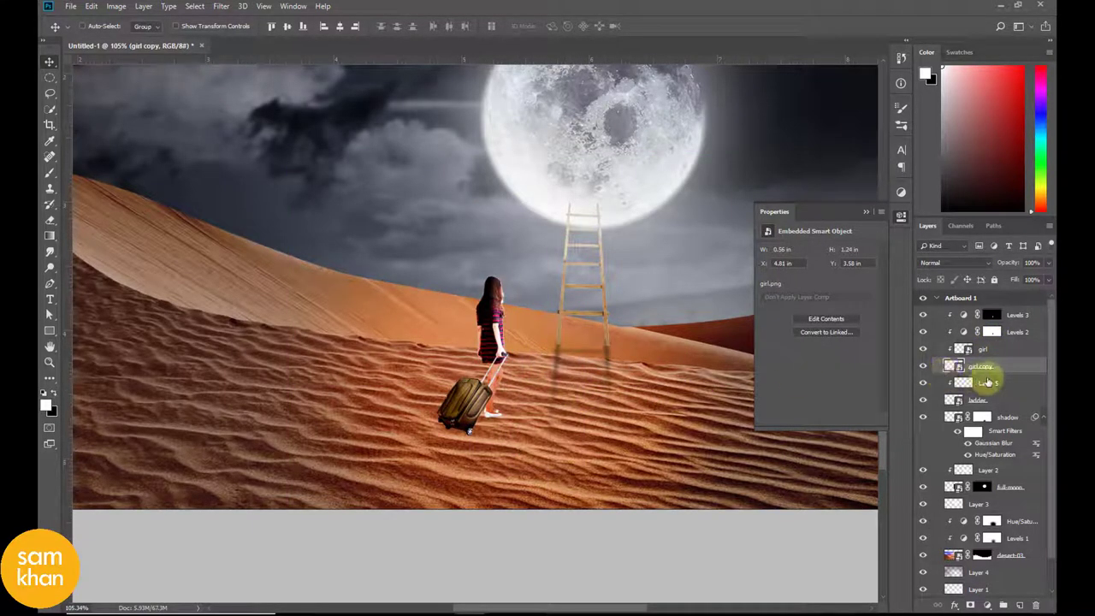
pyautogui.moveTo(979, 353); pyautogui.dragTo(971, 349)
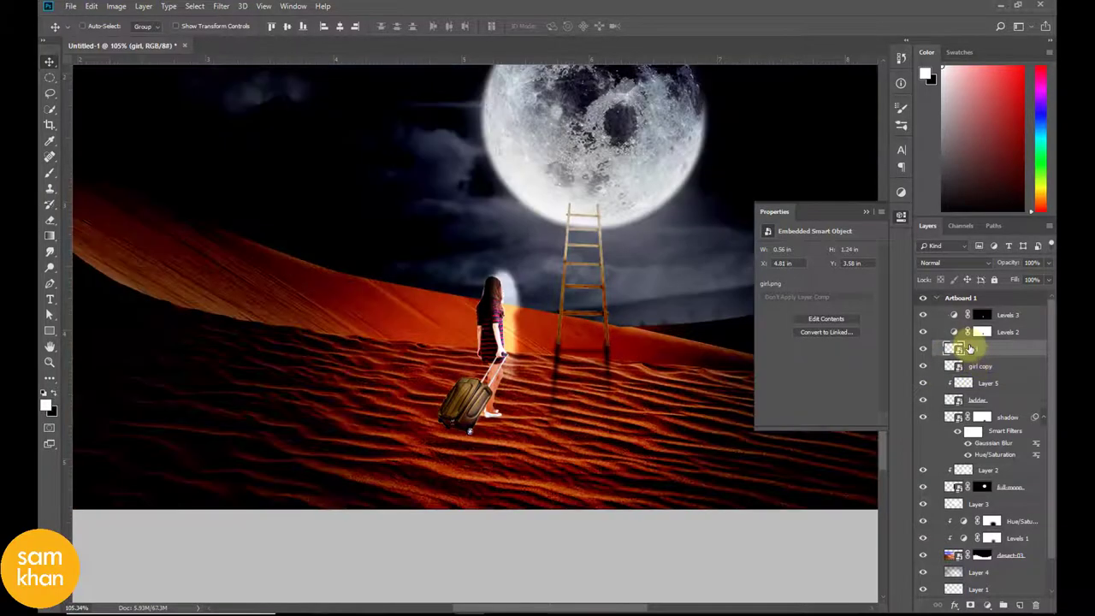
pyautogui.keyDown('alt'); pyautogui.click(972, 338); pyautogui.keyUp('alt')
pyautogui.keyDown('alt'); pyautogui.click(973, 316); pyautogui.keyUp('alt')
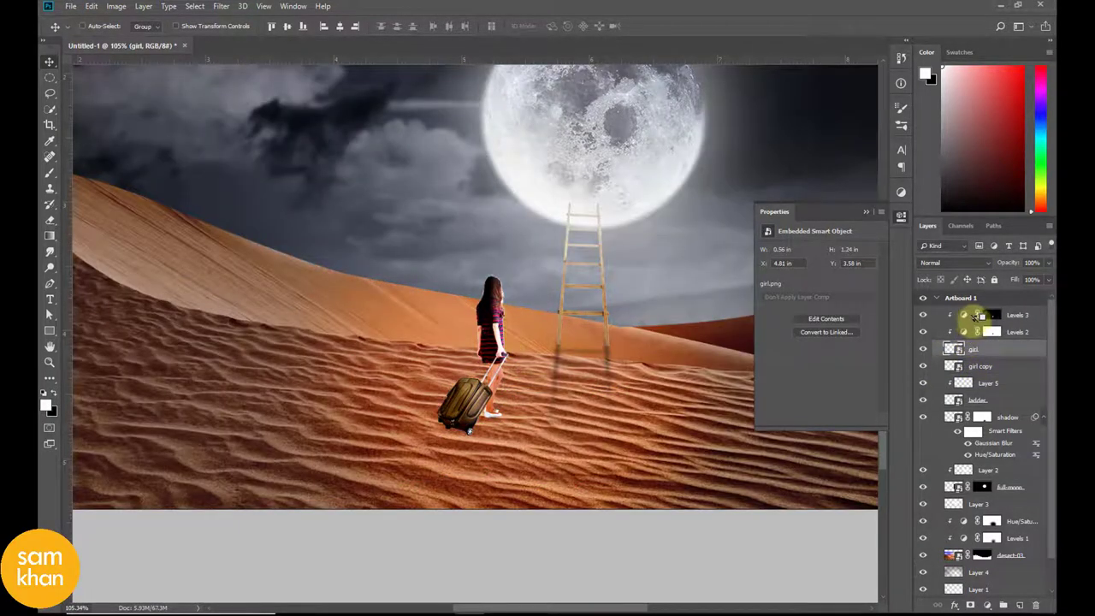
pyautogui.click(952, 373)
pyautogui.moveTo(716, 383); pyautogui.dragTo(485, 386)
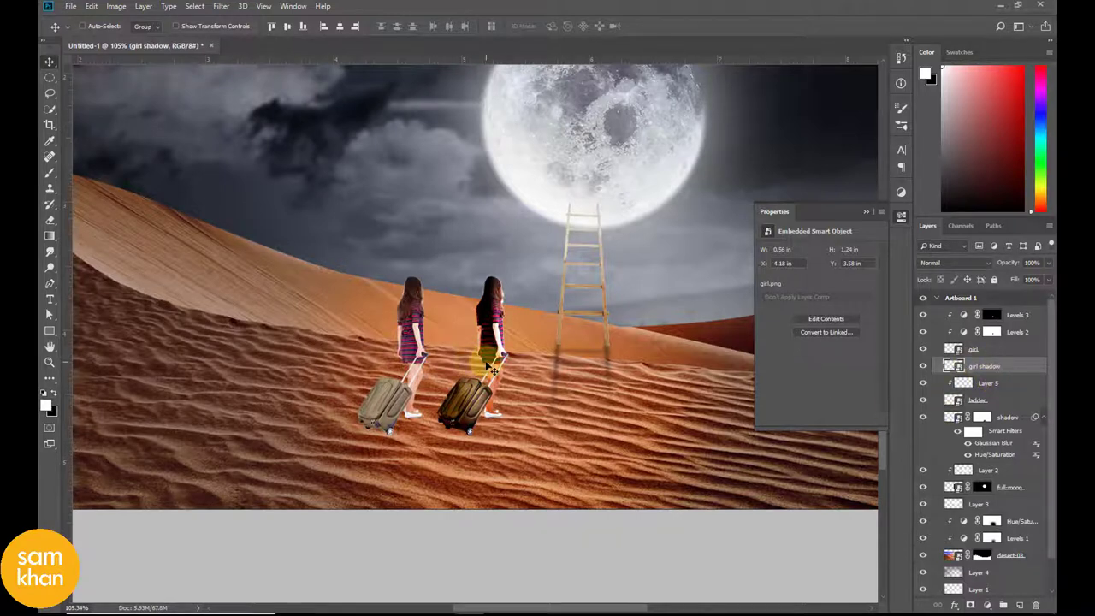
# Turn the girl shadow into a black silhouette (lightness -100) with a 2.5 px Gaussian blur.
pyautogui.hotkey('ctrl', 'u')
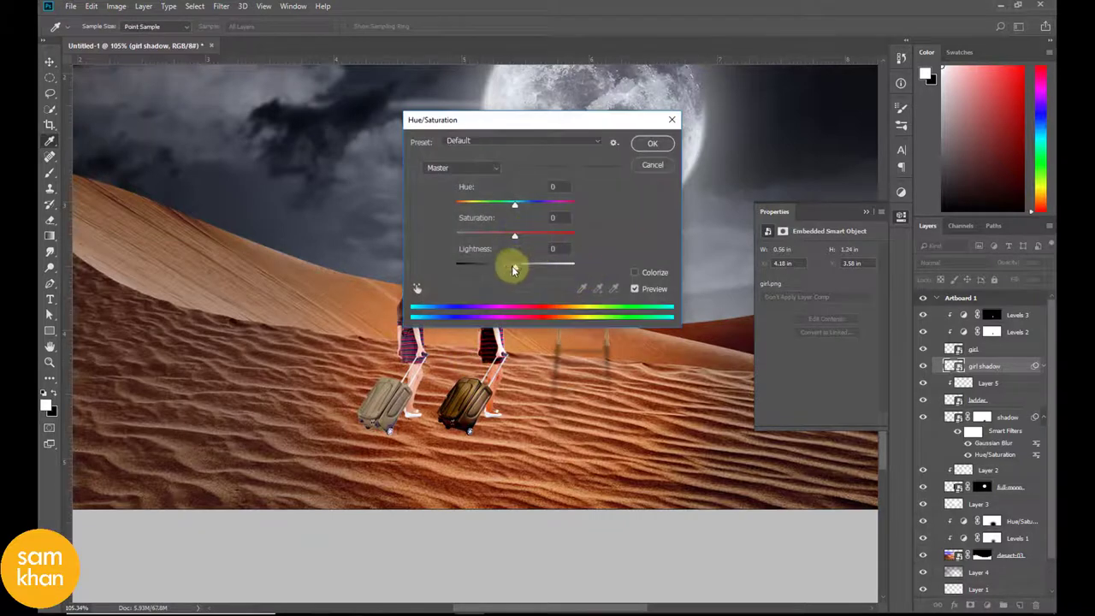
pyautogui.moveTo(513, 266); pyautogui.dragTo(434, 268)
pyautogui.moveTo(603, 119); pyautogui.dragTo(728, 110)
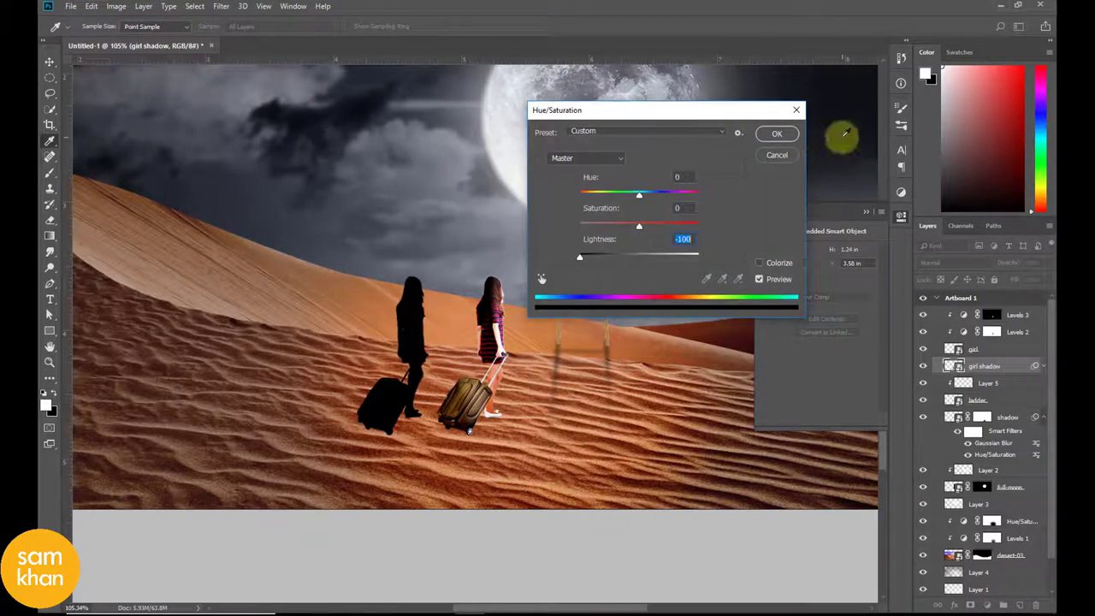
pyautogui.click(777, 134)
pyautogui.click(224, 6)
pyautogui.moveTo(256, 144)
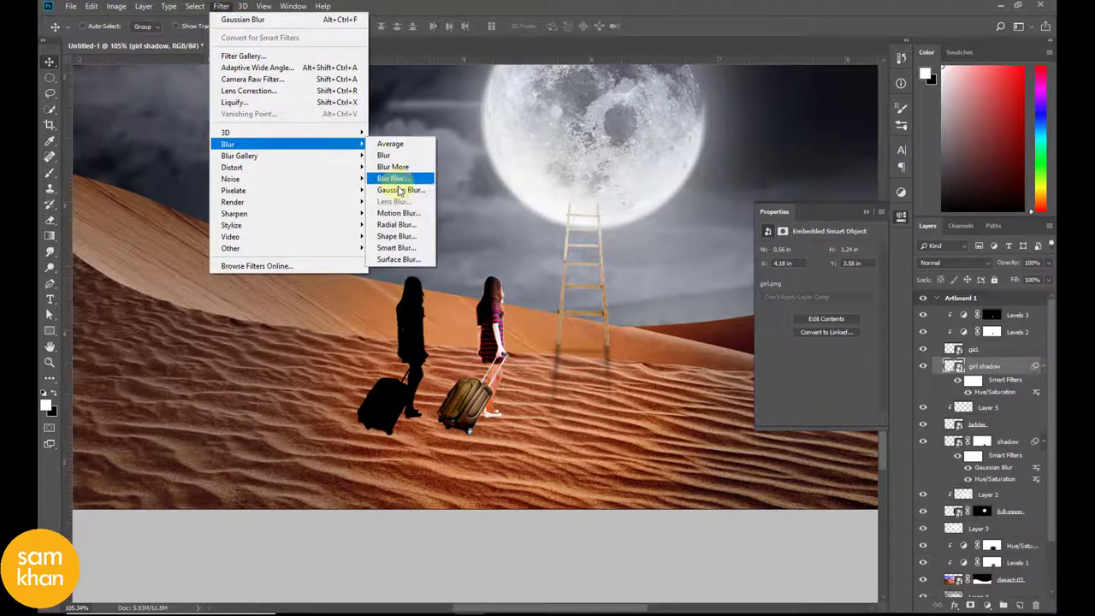
pyautogui.click(400, 190)
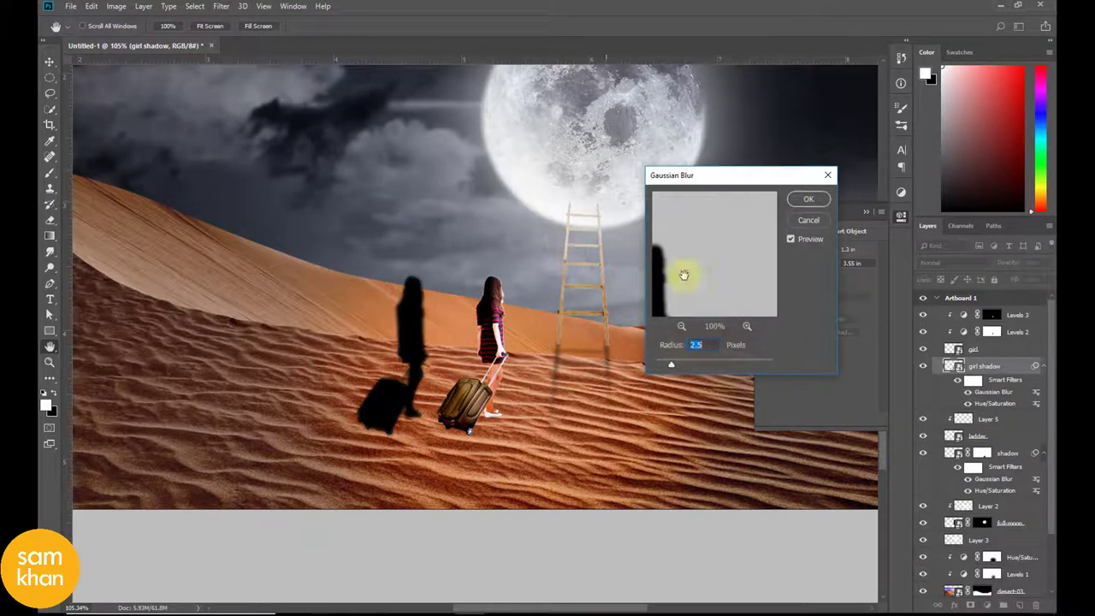
pyautogui.click(810, 201)
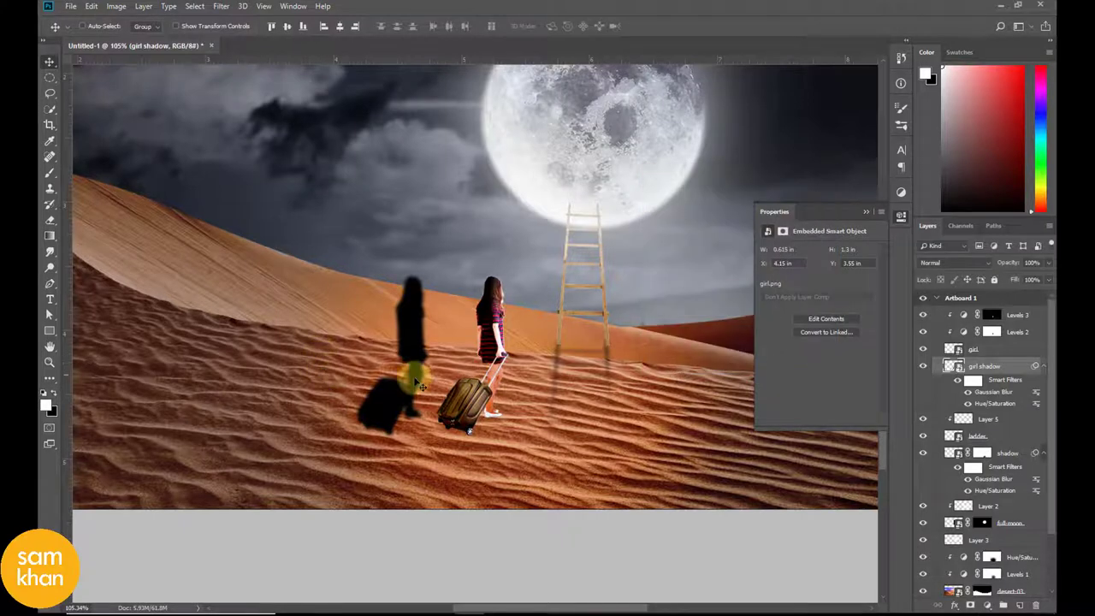
pyautogui.moveTo(376, 355)
pyautogui.mouseDown()
pyautogui.moveTo(409, 359)
pyautogui.moveTo(421, 380)
pyautogui.mouseUp()
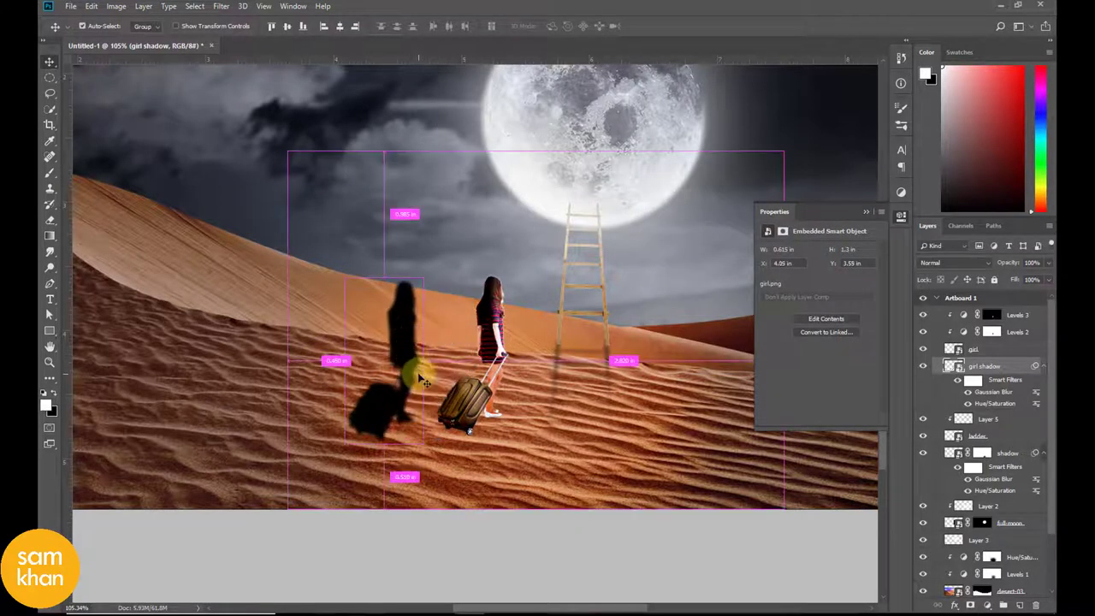
# Flip the shadow onto the sand beneath the suitcase and lower its opacity to about 51%.
pyautogui.hotkey('ctrl', 't')
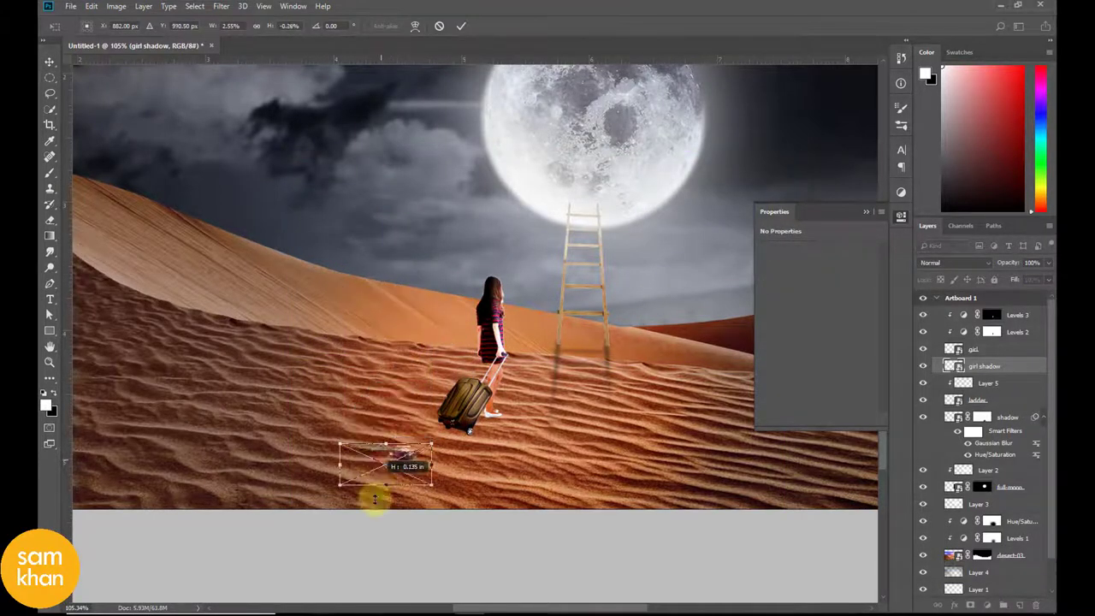
pyautogui.moveTo(387, 273); pyautogui.dragTo(368, 572)
pyautogui.moveTo(403, 465)
pyautogui.mouseDown()
pyautogui.moveTo(503, 428)
pyautogui.moveTo(498, 439)
pyautogui.mouseUp()
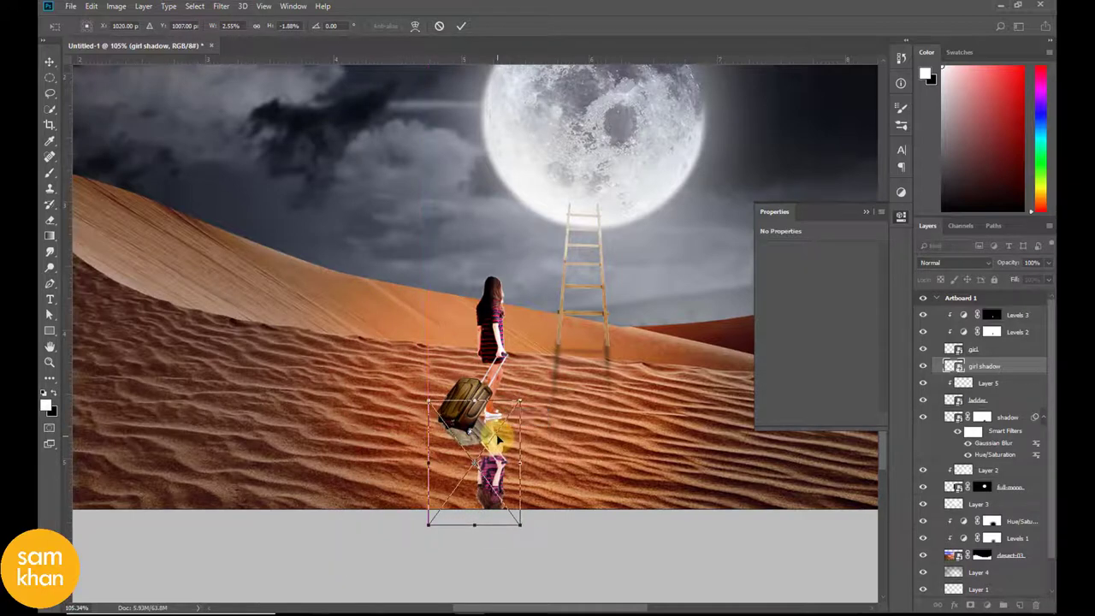
pyautogui.press('Return')
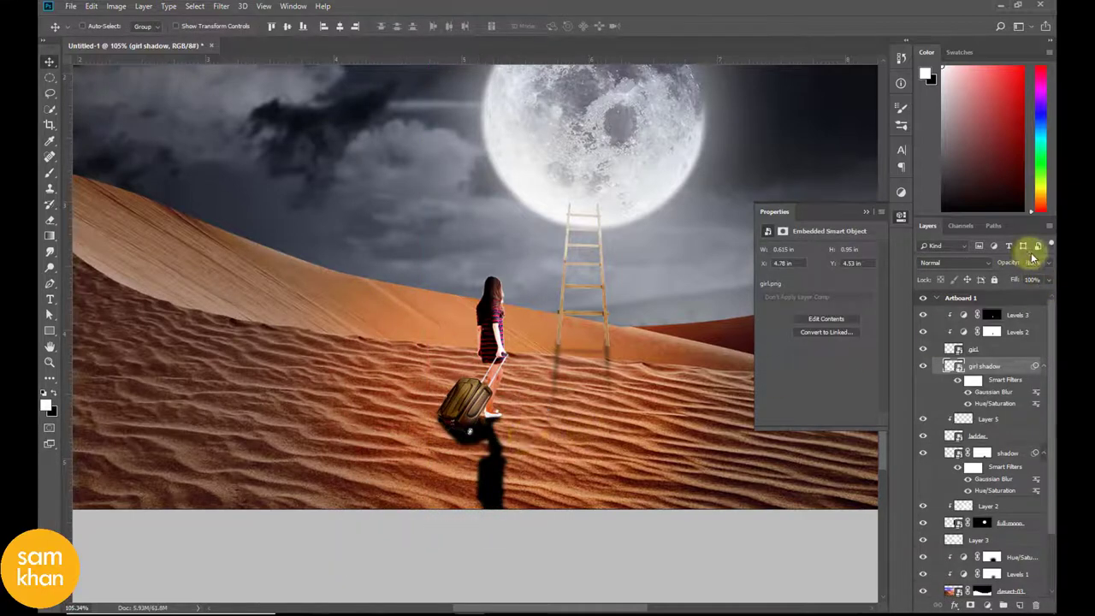
pyautogui.moveTo(1022, 281); pyautogui.dragTo(1018, 280)
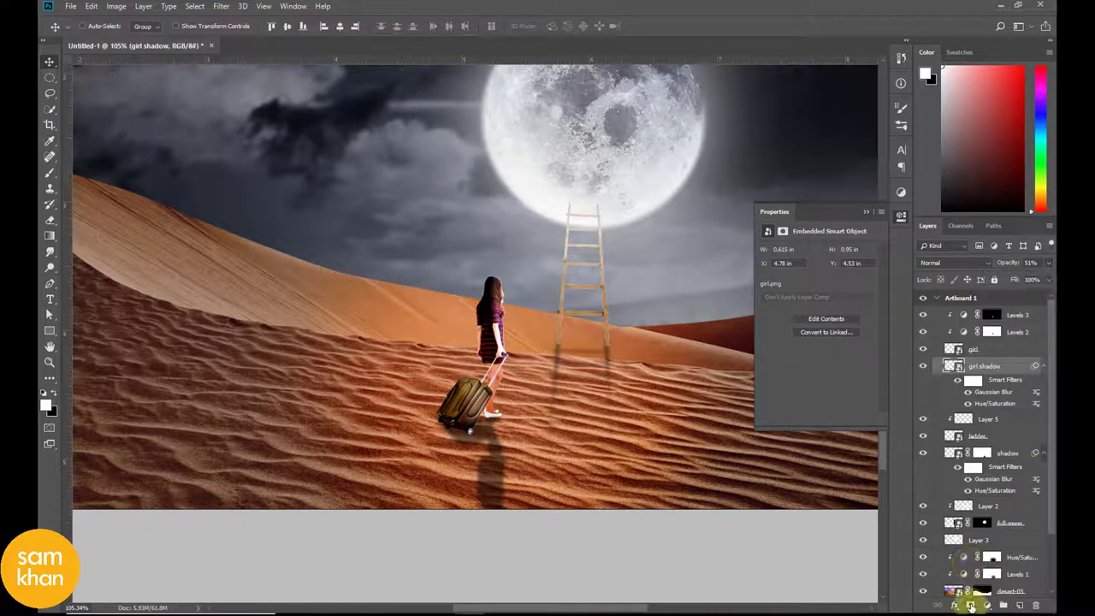
# Fade the girl shadow's far end with a black-painted layer mask, then select Artboard 1.
pyautogui.click(970, 606)
pyautogui.press('b')
pyautogui.press('x')
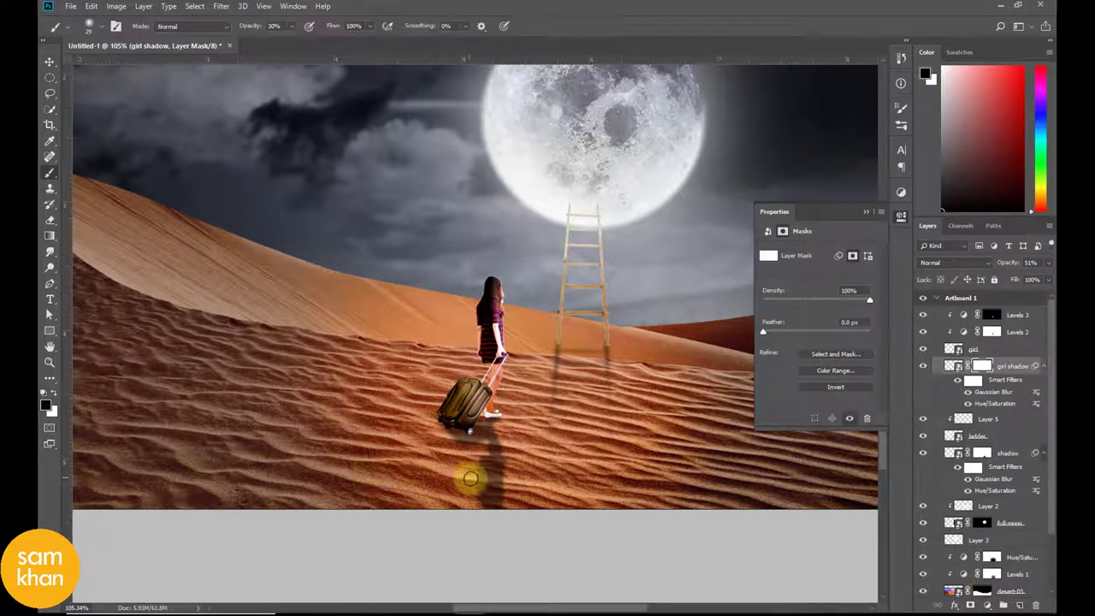
pyautogui.moveTo(488, 476)
pyautogui.mouseDown()
pyautogui.moveTo(494, 519)
pyautogui.moveTo(491, 436)
pyautogui.moveTo(476, 514)
pyautogui.mouseUp()
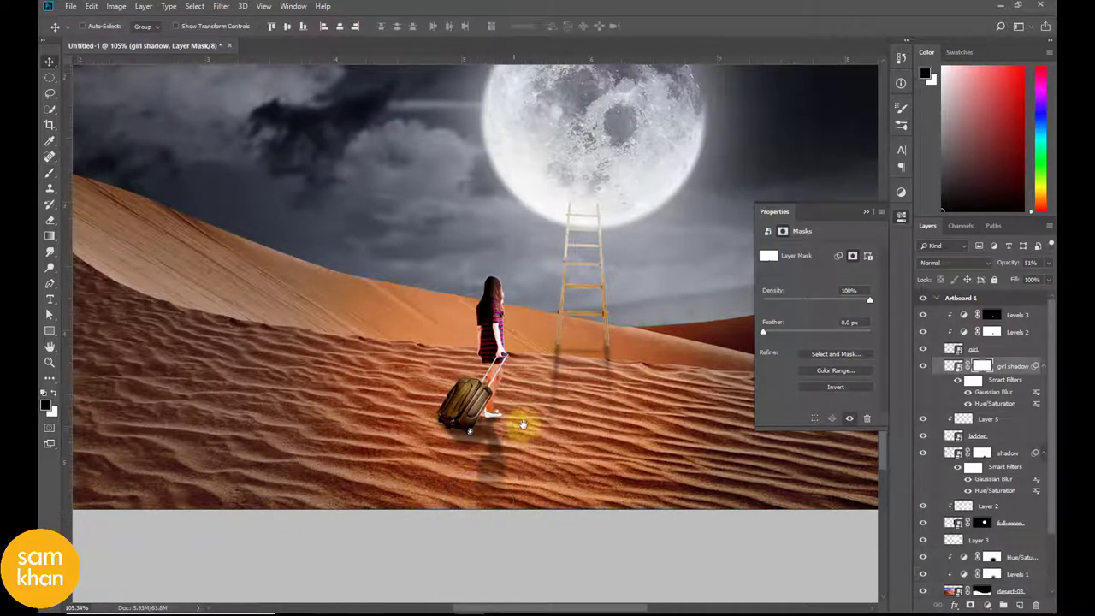
pyautogui.press('v')
pyautogui.scroll(-3, 521, 402)
pyautogui.moveTo(517, 389); pyautogui.dragTo(517, 394)
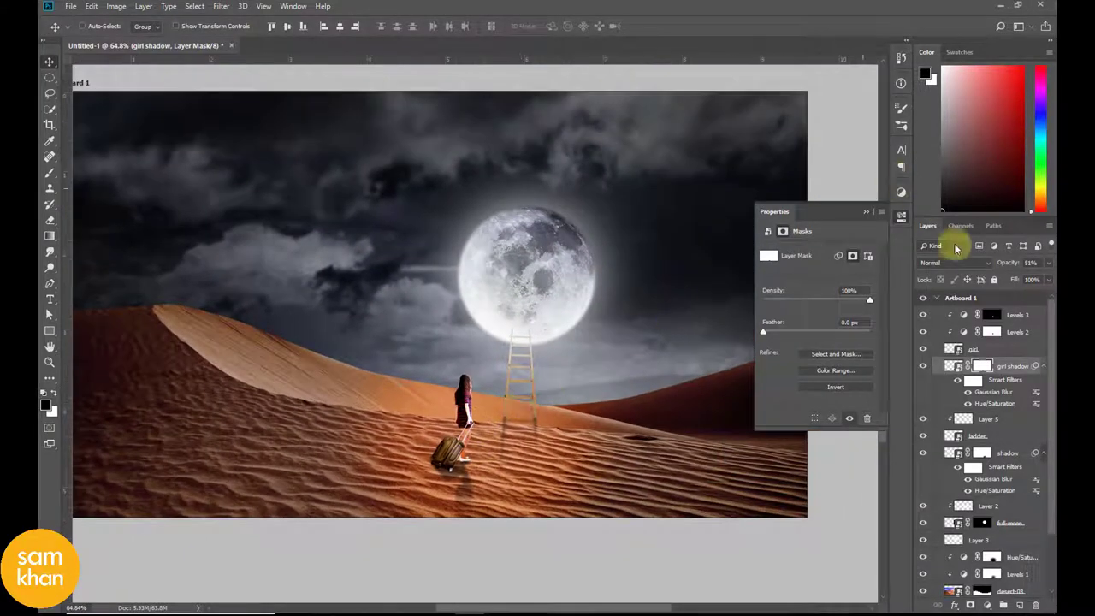
pyautogui.click(1009, 300)
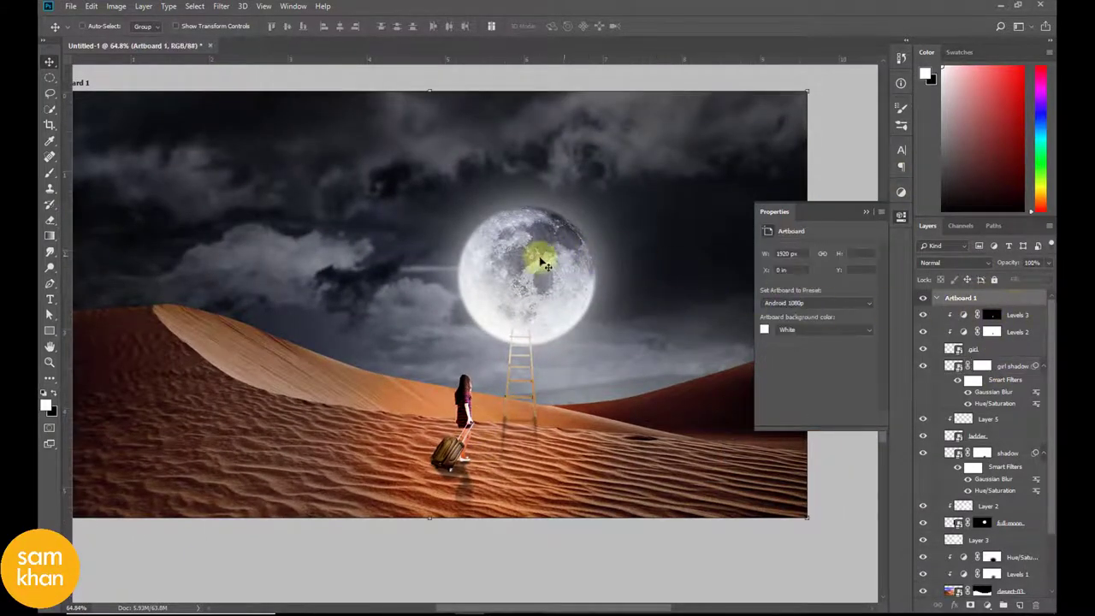
# Place cloud_PNG24 embedded, shrunk and positioned across the moon's right side.
pyautogui.click(70, 6)
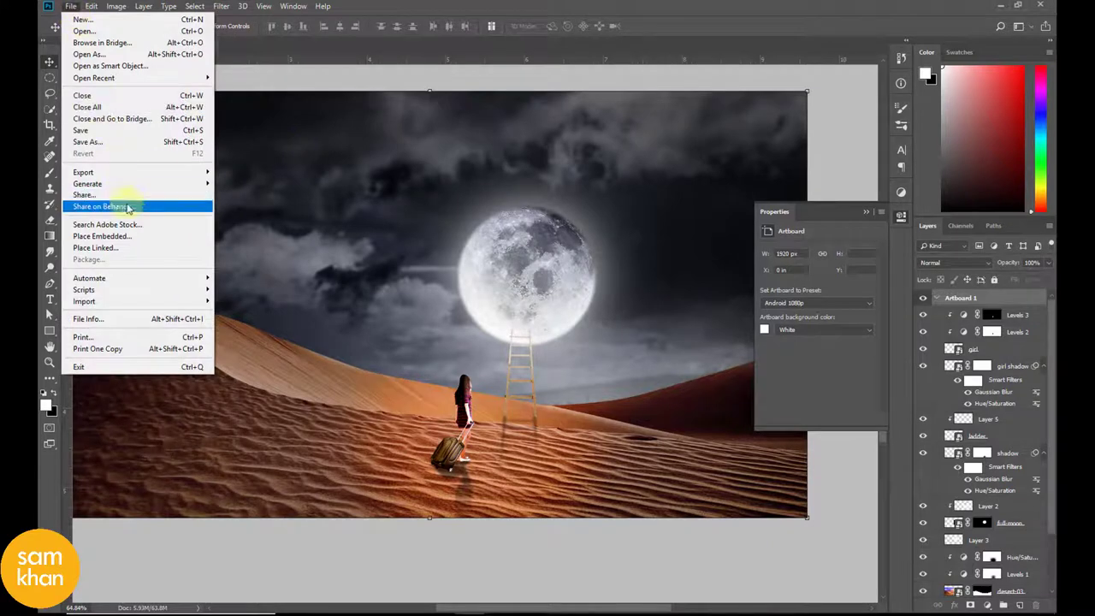
pyautogui.click(148, 243)
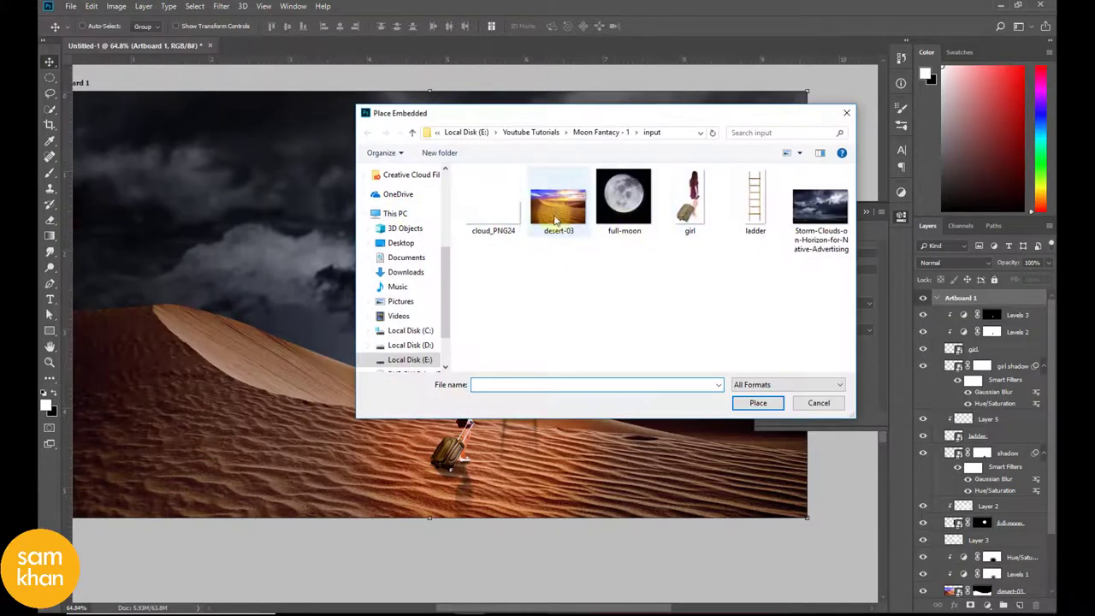
pyautogui.click(762, 403)
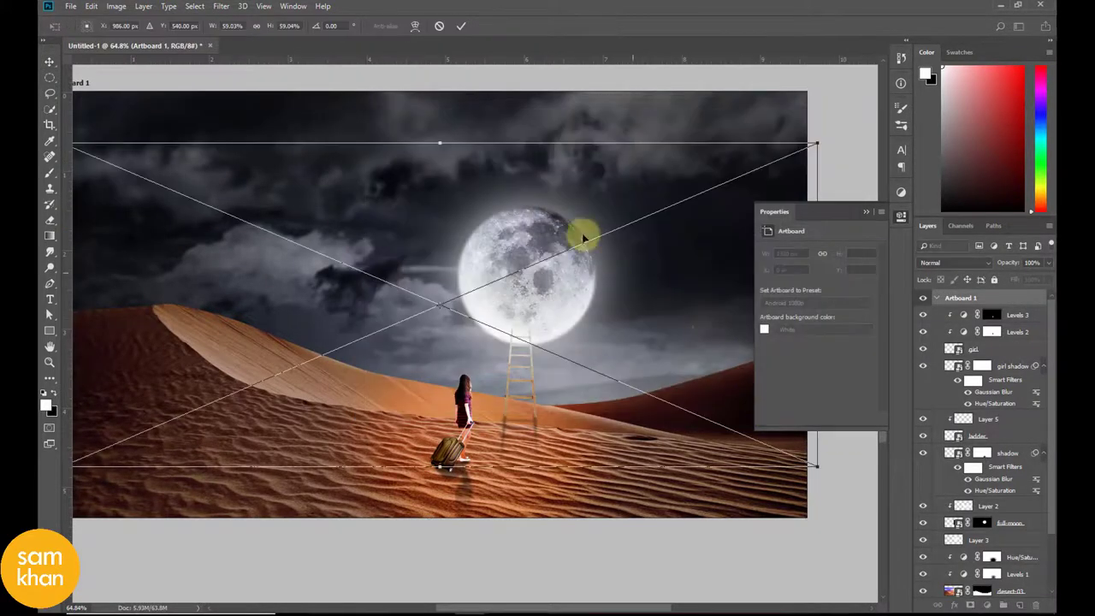
pyautogui.moveTo(818, 146); pyautogui.dragTo(582, 237)
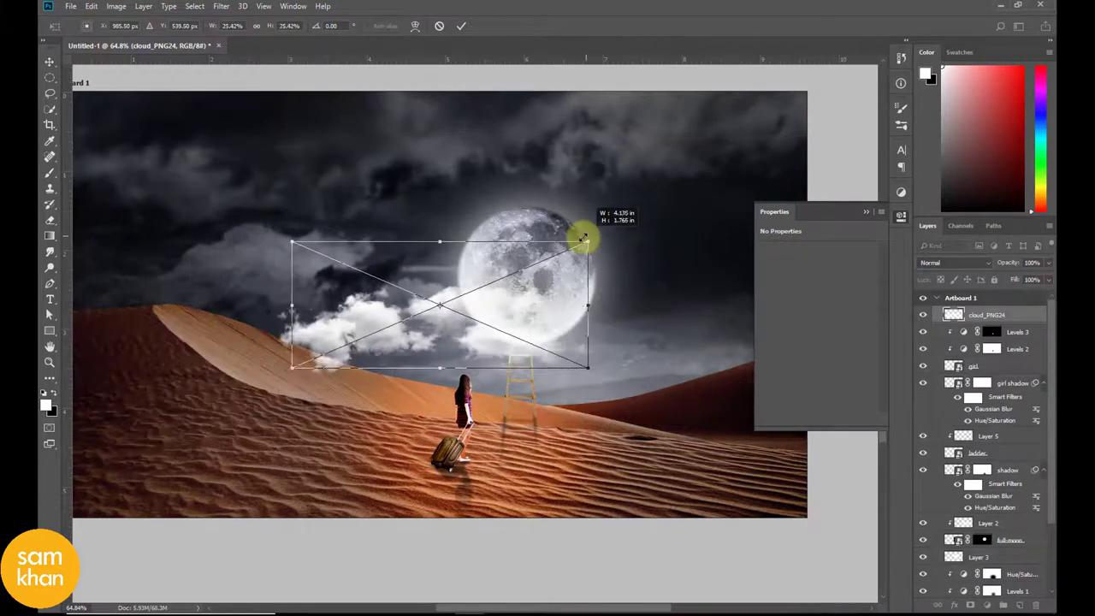
pyautogui.moveTo(562, 293)
pyautogui.mouseDown()
pyautogui.moveTo(682, 270)
pyautogui.moveTo(675, 234)
pyautogui.moveTo(693, 259)
pyautogui.mouseUp()
pyautogui.press('Return')
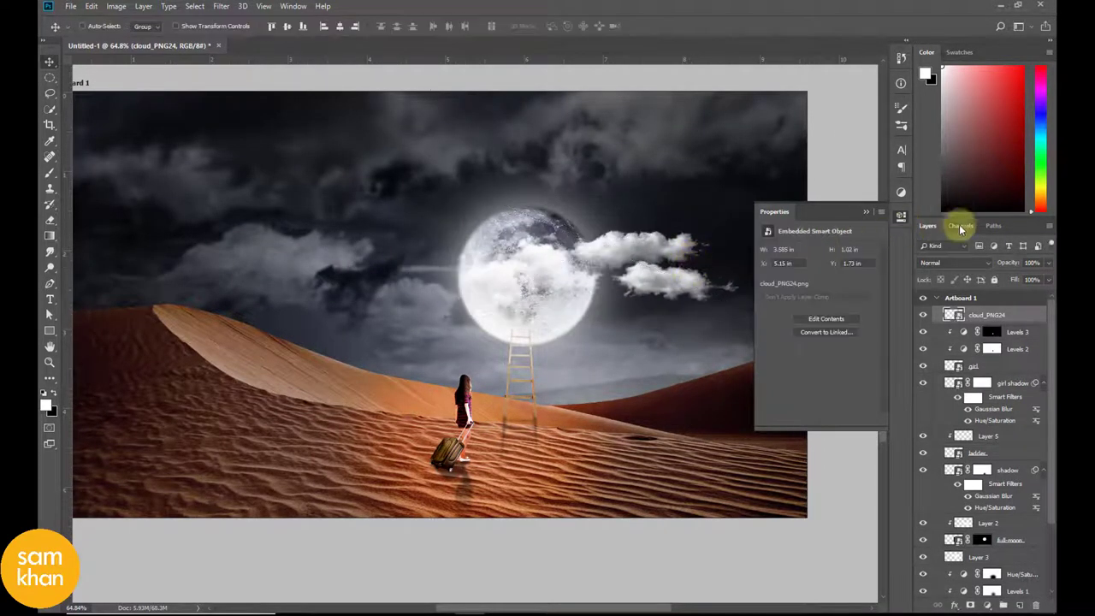
pyautogui.click(899, 219)
# Give the cloud a 2.5 px Gaussian Blur and centre it across the moon.
pyautogui.moveTo(614, 254)
pyautogui.mouseDown()
pyautogui.moveTo(633, 247)
pyautogui.moveTo(640, 261)
pyautogui.mouseUp()
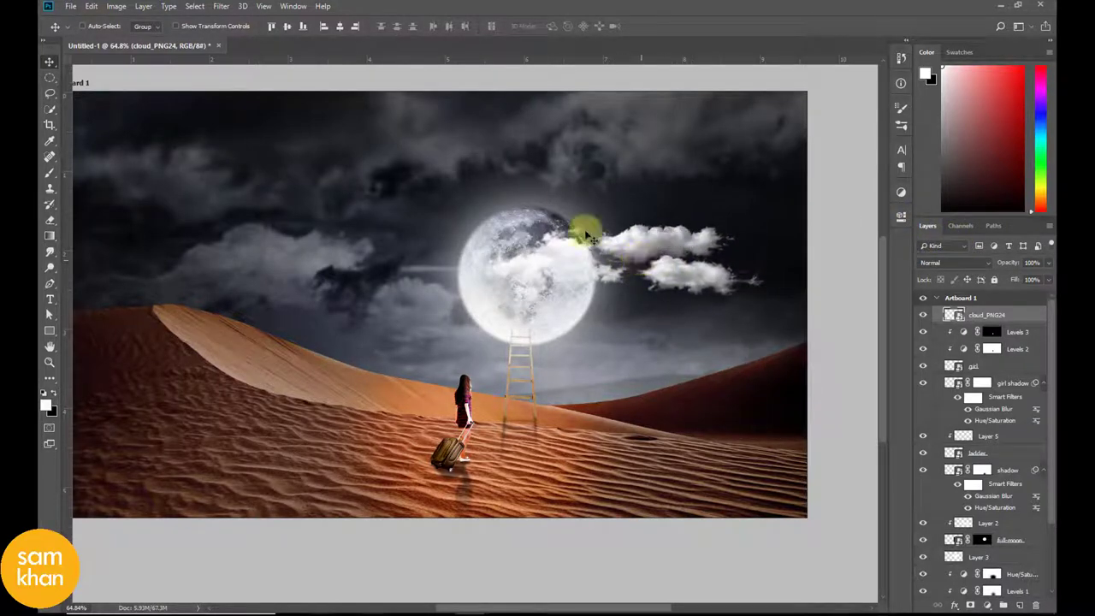
pyautogui.click(222, 7)
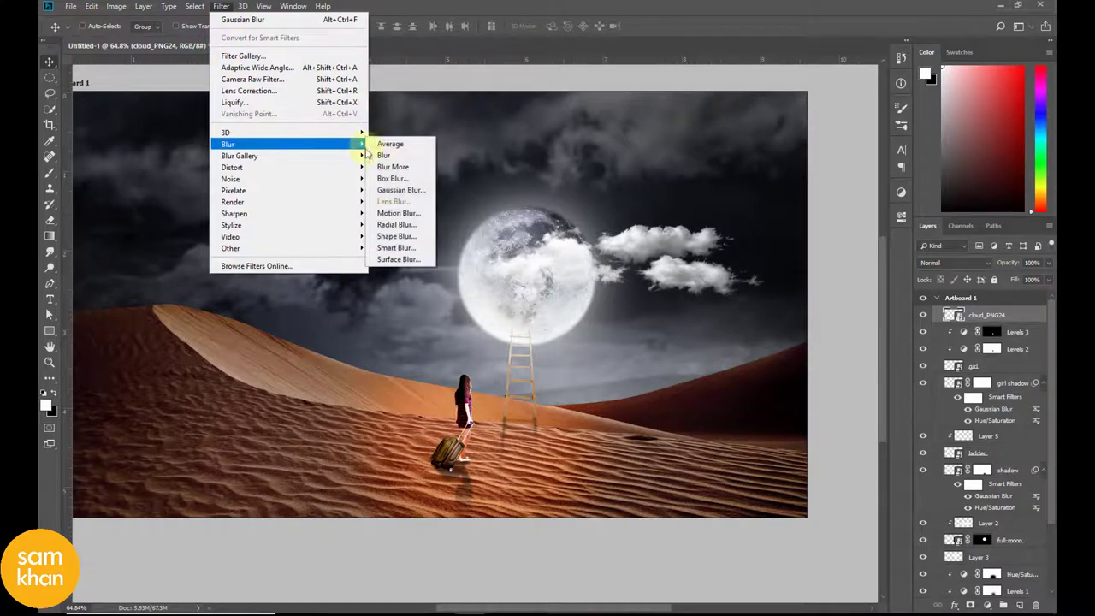
pyautogui.click(394, 190)
pyautogui.moveTo(720, 181); pyautogui.dragTo(851, 171)
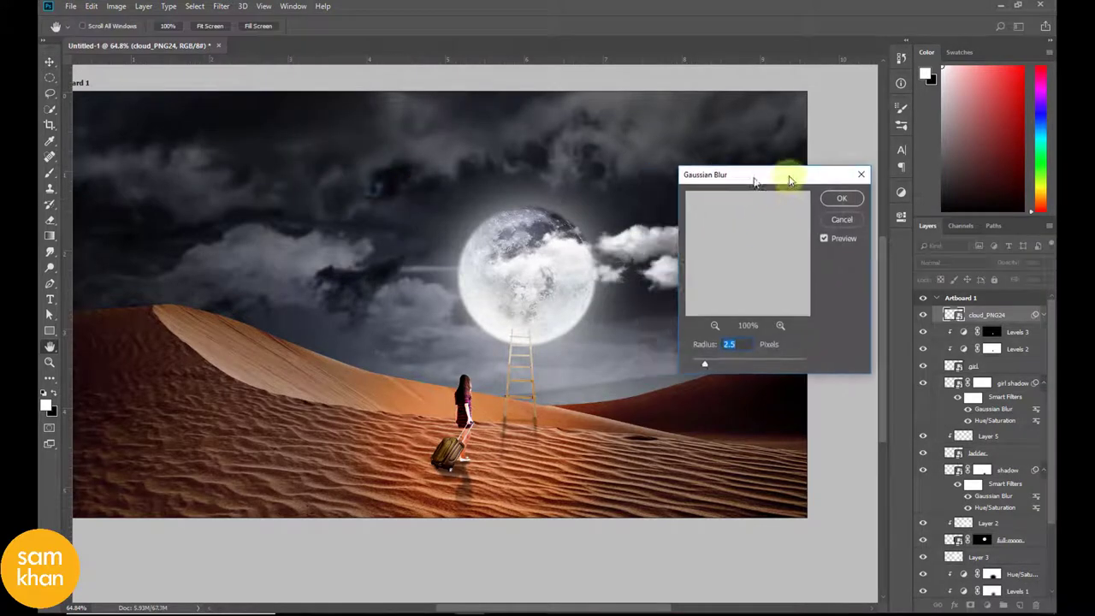
pyautogui.click(939, 186)
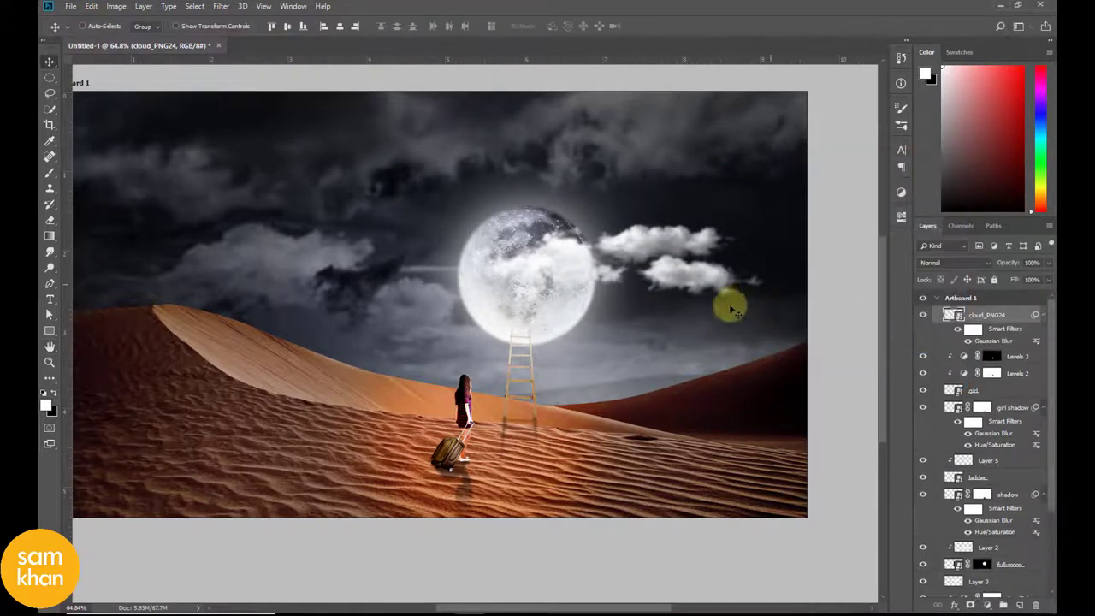
pyautogui.press('v')
pyautogui.moveTo(726, 303)
pyautogui.mouseDown()
pyautogui.moveTo(598, 267)
pyautogui.moveTo(647, 259)
pyautogui.mouseUp()
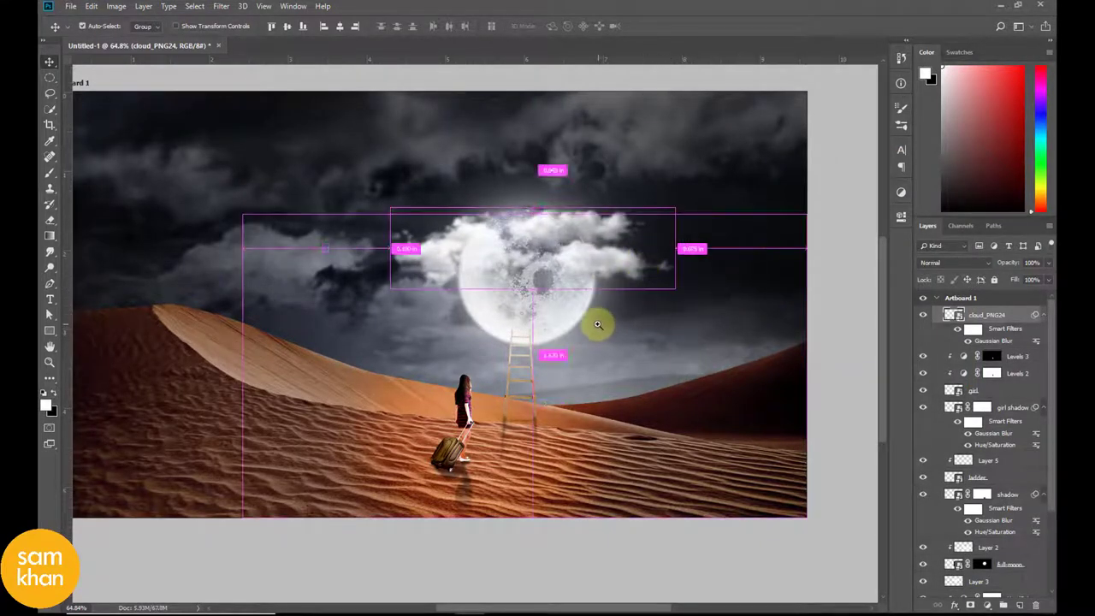
pyautogui.scroll(-1, 599, 320)
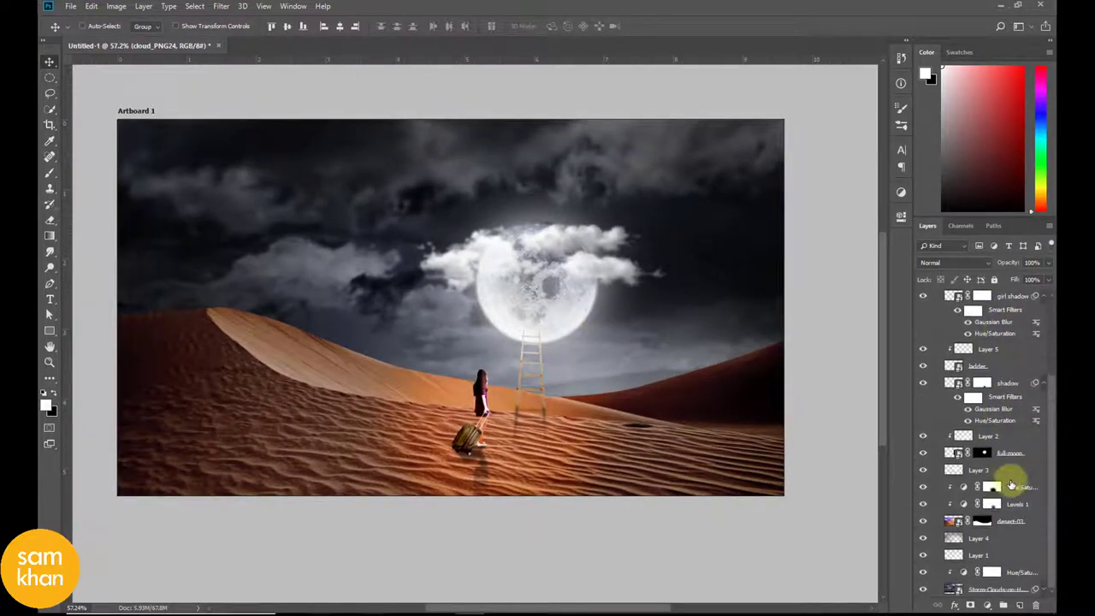
# Duplicate Group 1 and merge the copy into a single Group 1 image layer.
pyautogui.moveTo(990, 315)
pyautogui.mouseDown()
pyautogui.moveTo(1013, 590)
pyautogui.moveTo(950, 519)
pyautogui.moveTo(1005, 604)
pyautogui.mouseUp()
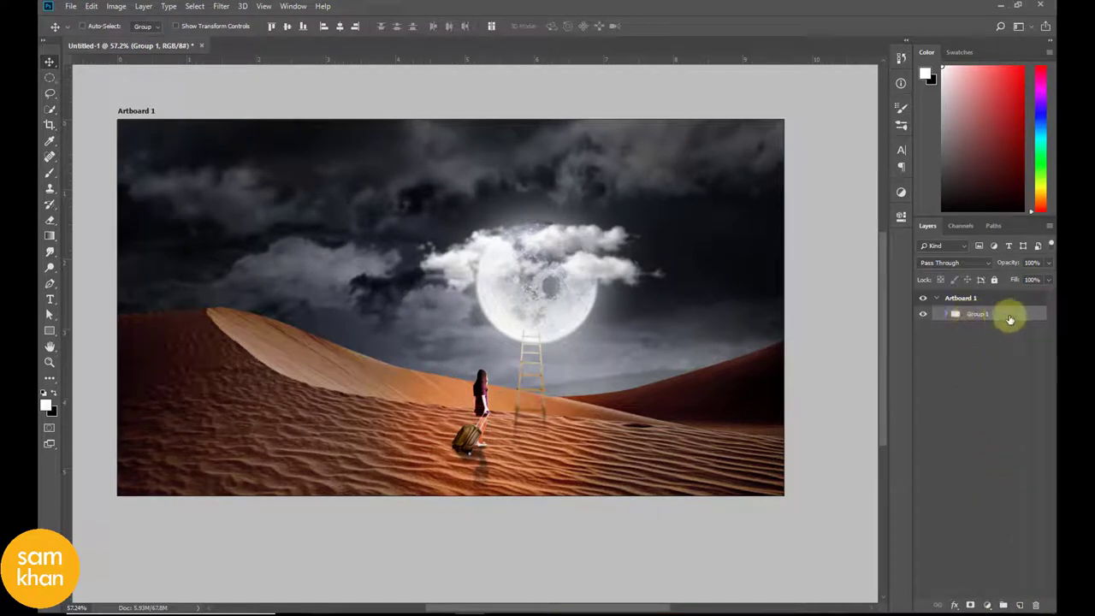
pyautogui.moveTo(1010, 319); pyautogui.dragTo(1020, 603)
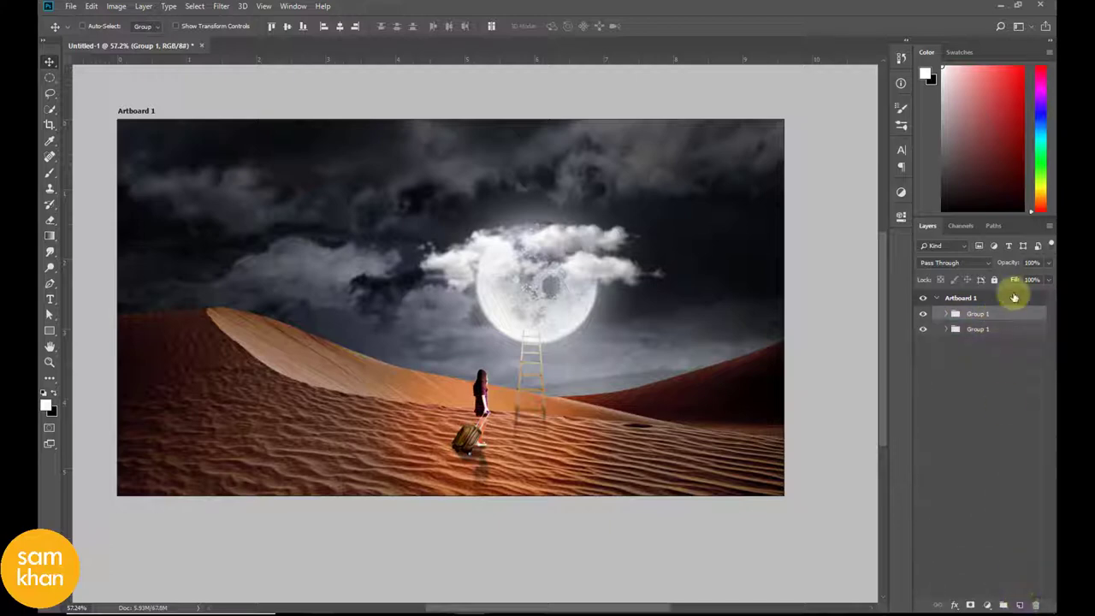
pyautogui.click(1049, 228)
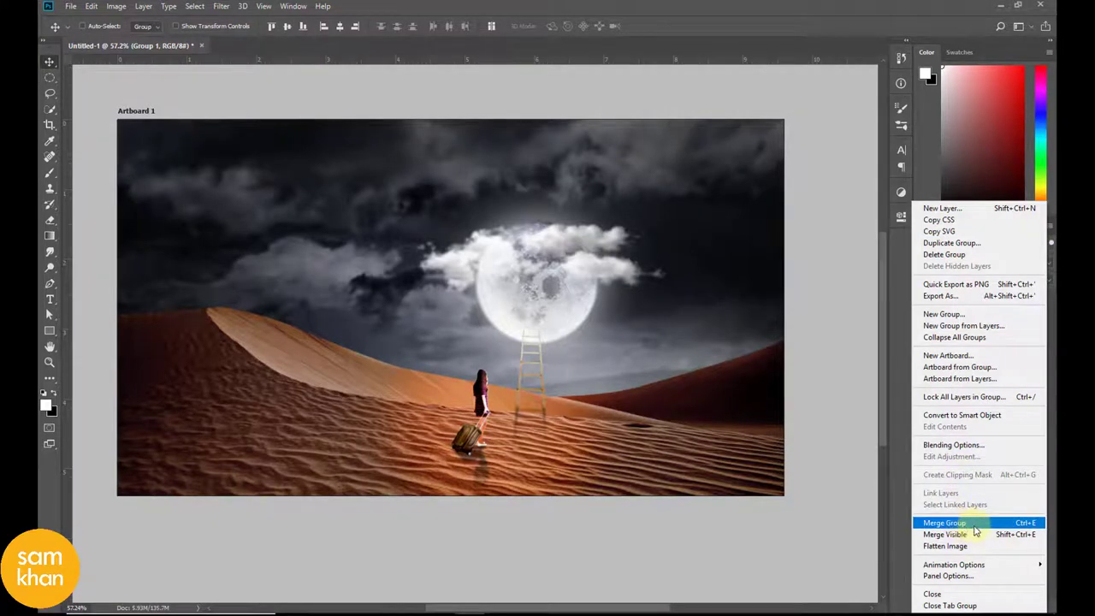
pyautogui.click(976, 524)
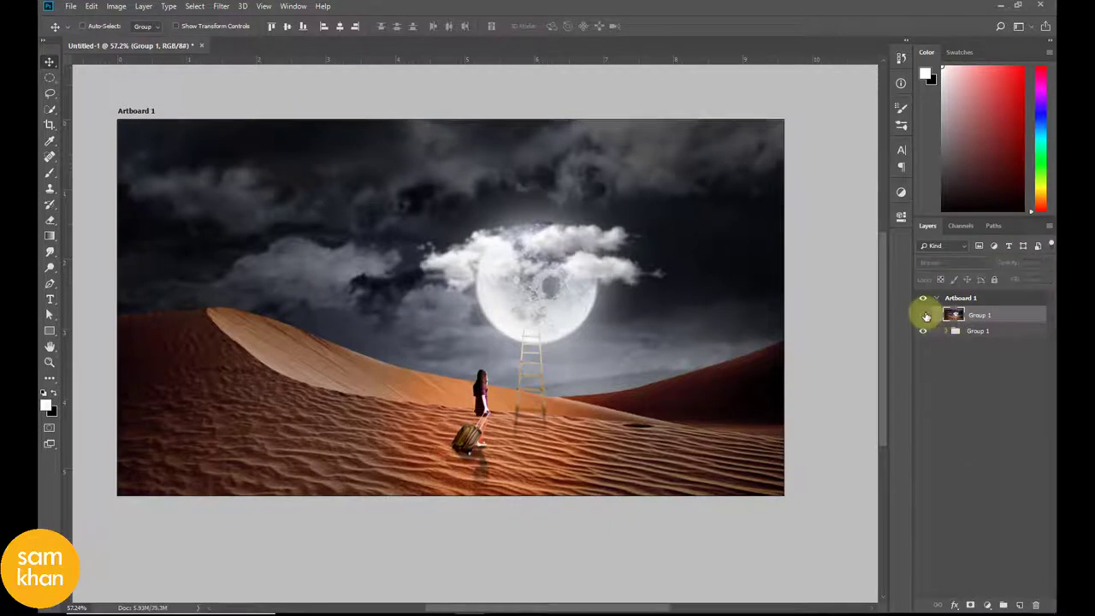
pyautogui.moveTo(525, 286); pyautogui.dragTo(484, 384)
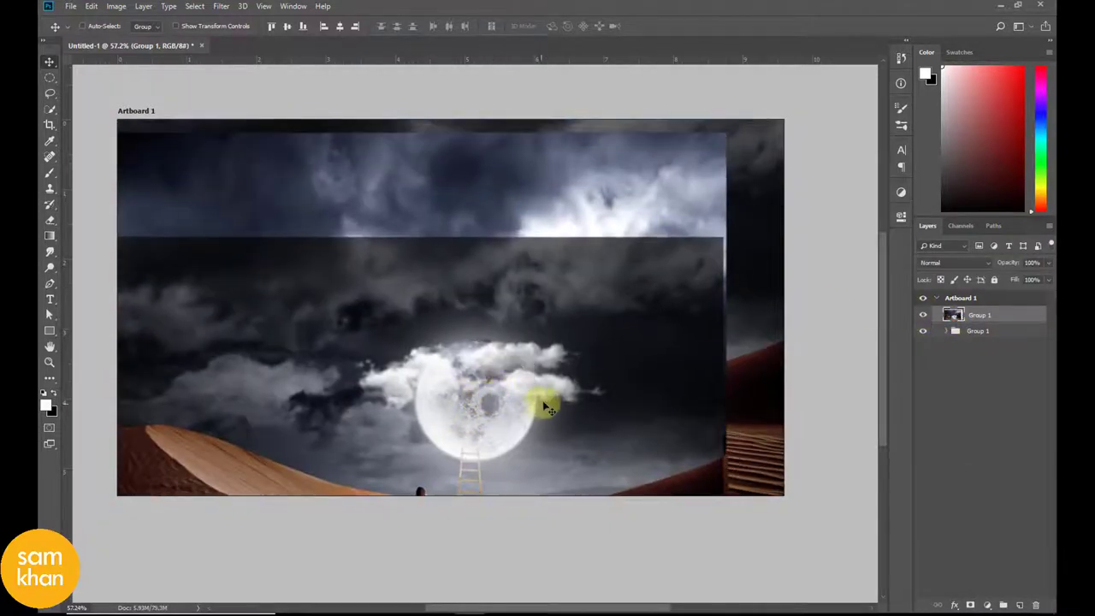
pyautogui.hotkey('ctrl', 'z')
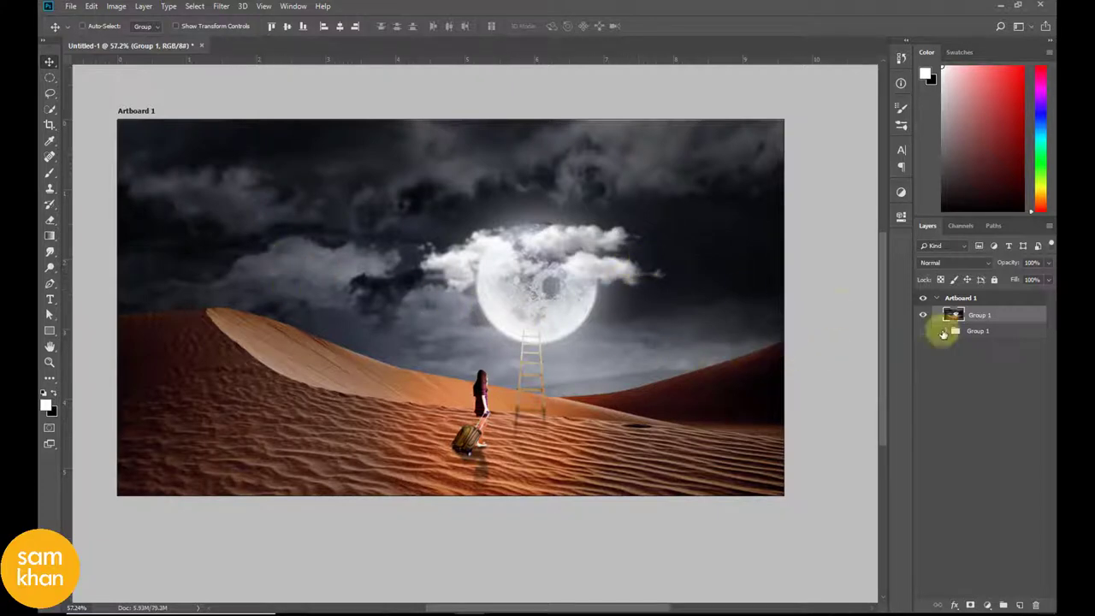
# Reposition the merged Group 1 layer on the artboard, undoing stray moves.
pyautogui.moveTo(680, 220)
pyautogui.mouseDown()
pyautogui.moveTo(604, 403)
pyautogui.moveTo(604, 208)
pyautogui.moveTo(584, 126)
pyautogui.mouseUp()
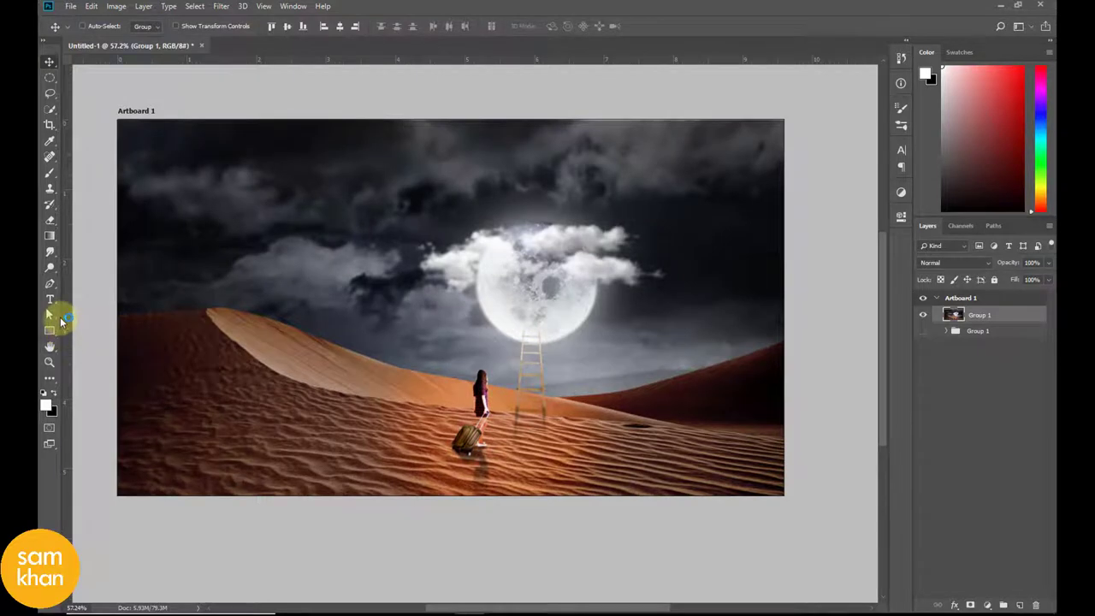
pyautogui.press('c')
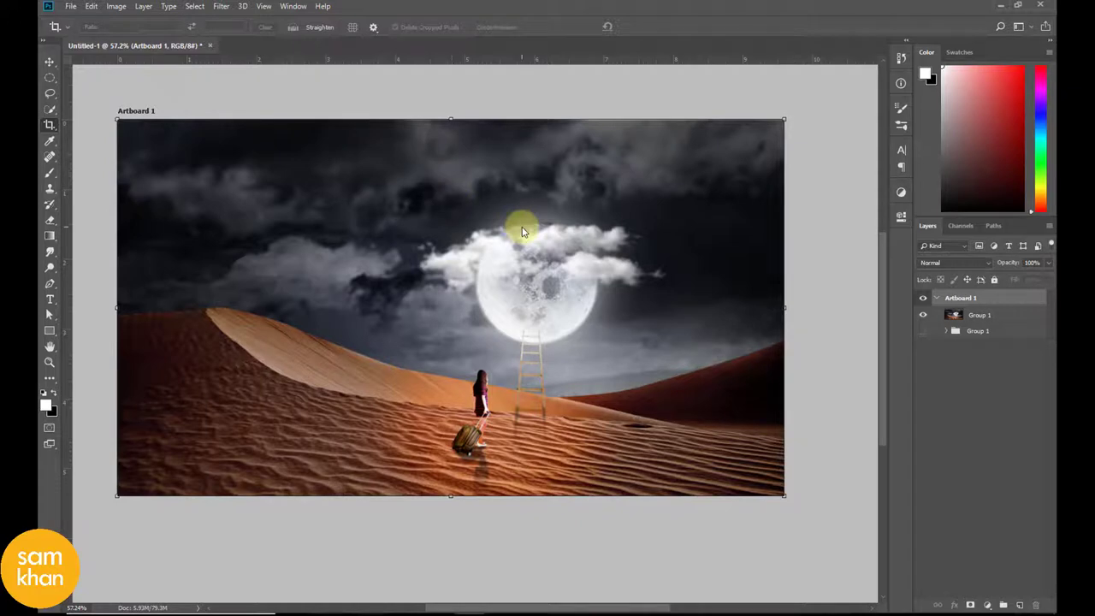
pyautogui.click(49, 62)
pyautogui.moveTo(740, 303)
pyautogui.mouseDown()
pyautogui.moveTo(664, 325)
pyautogui.moveTo(693, 349)
pyautogui.mouseUp()
pyautogui.hotkey('ctrl', 'z')
pyautogui.click(977, 315)
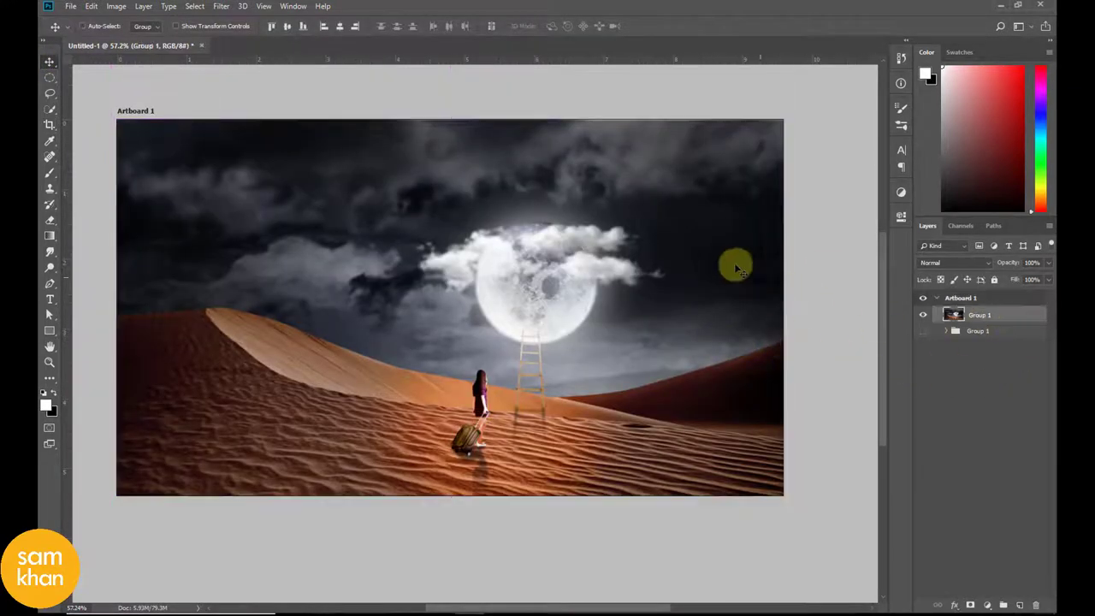
pyautogui.moveTo(733, 261); pyautogui.dragTo(664, 339)
pyautogui.hotkey('ctrl', 'z')
pyautogui.scroll(-1, 546, 253)
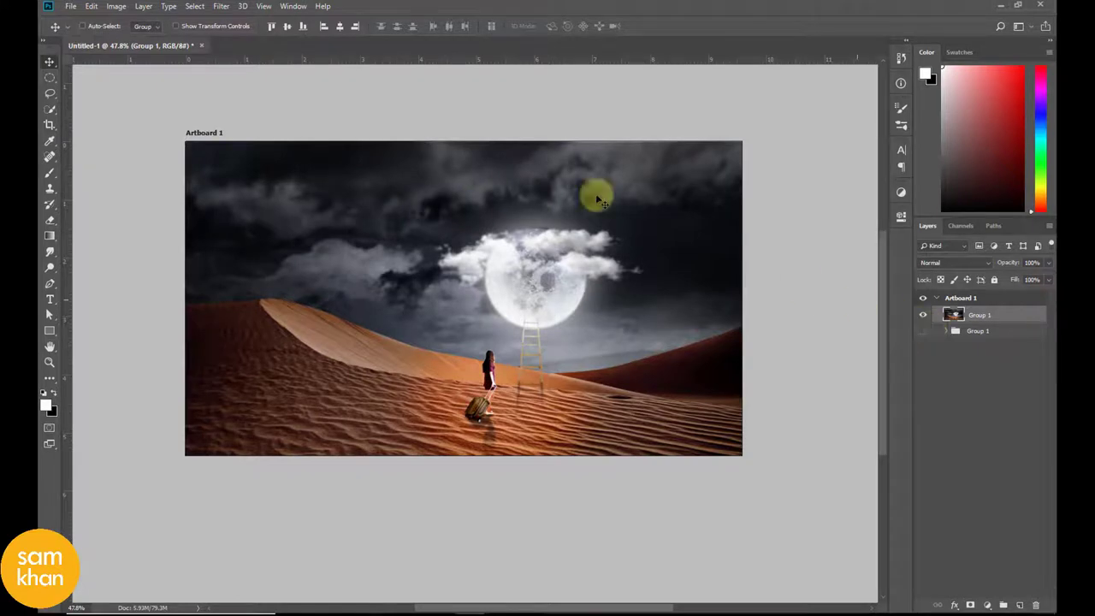
# Open the Camera Raw filter on the merged image.
pyautogui.click(228, 7)
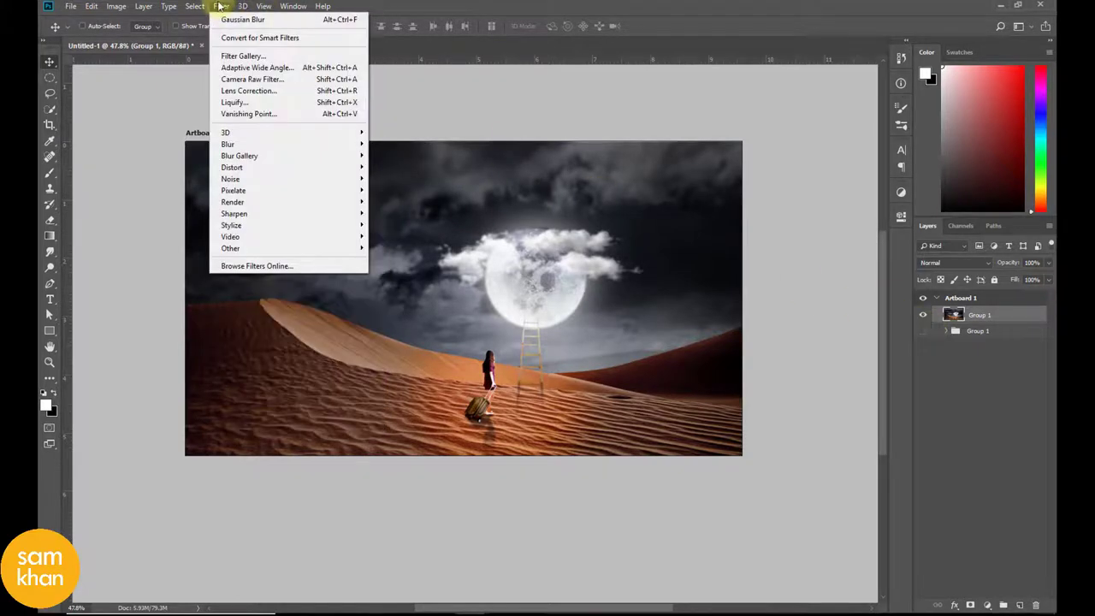
pyautogui.click(260, 83)
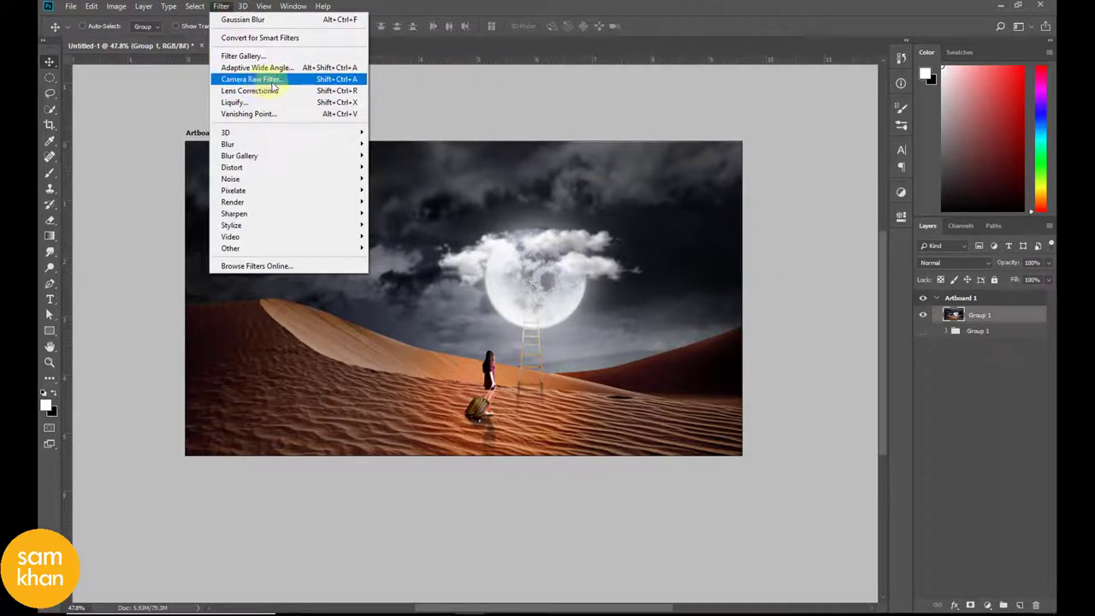
pyautogui.click(275, 88)
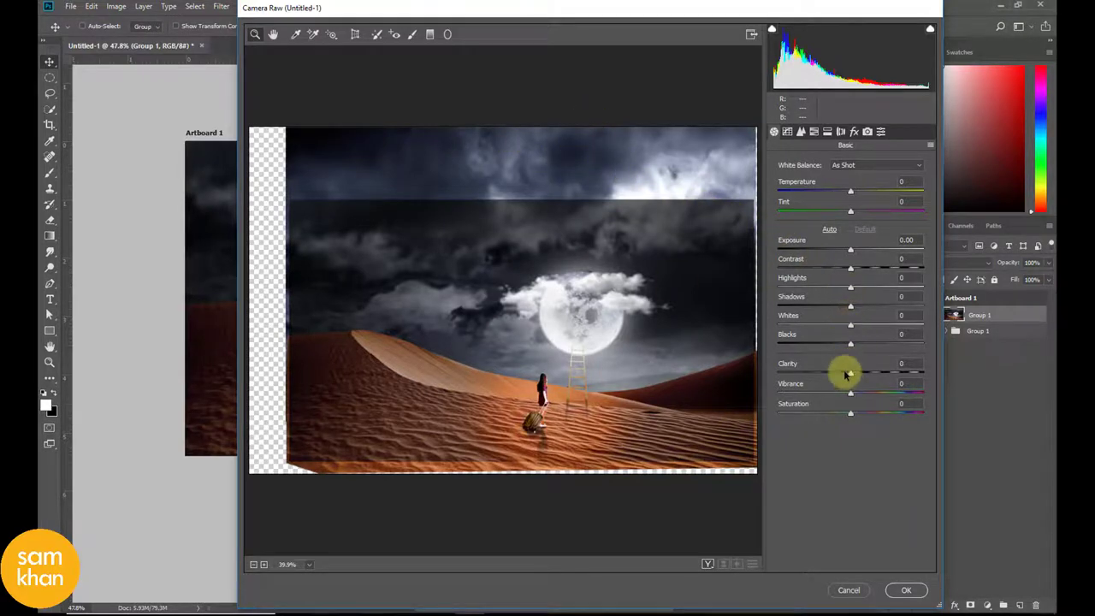
# Set Clarity to +19, zooming in on the moon and figure to judge detail.
pyautogui.moveTo(851, 375); pyautogui.dragTo(875, 376)
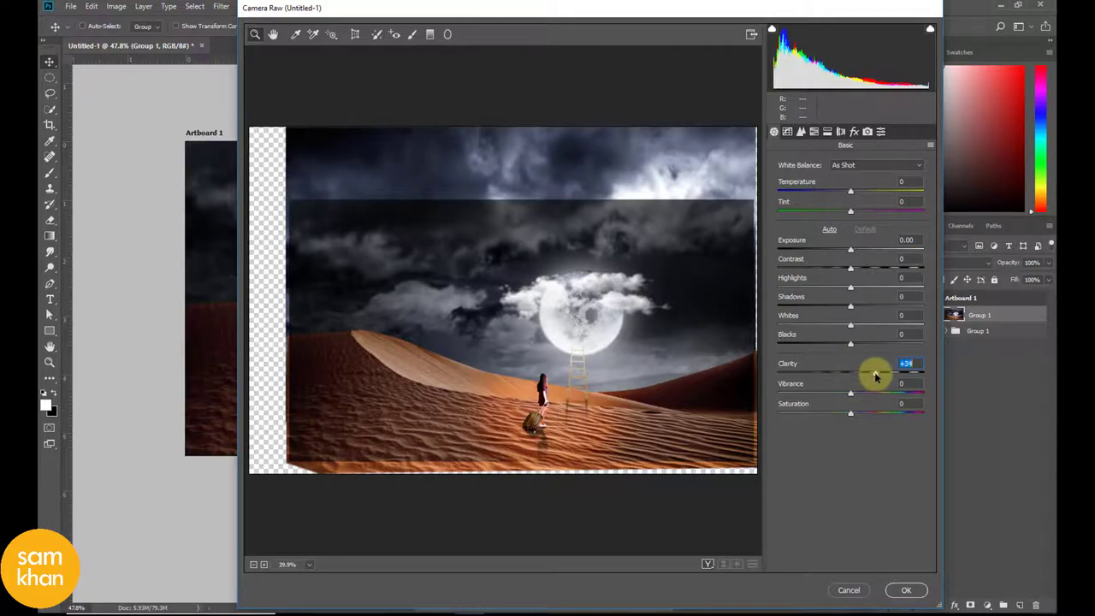
pyautogui.click(561, 432)
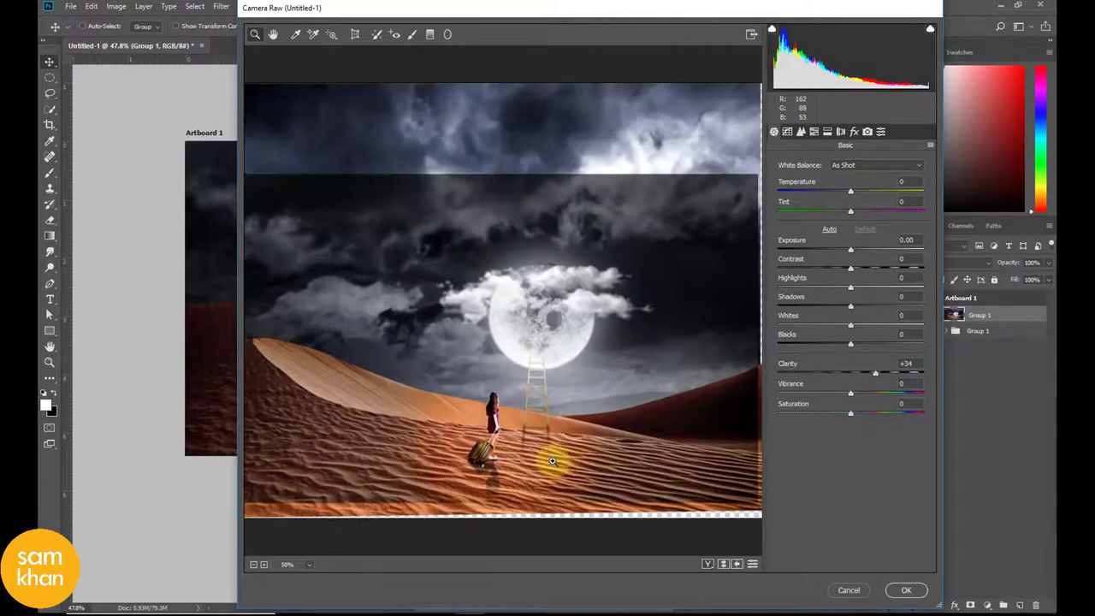
pyautogui.click(548, 462)
pyautogui.moveTo(411, 465); pyautogui.dragTo(473, 454)
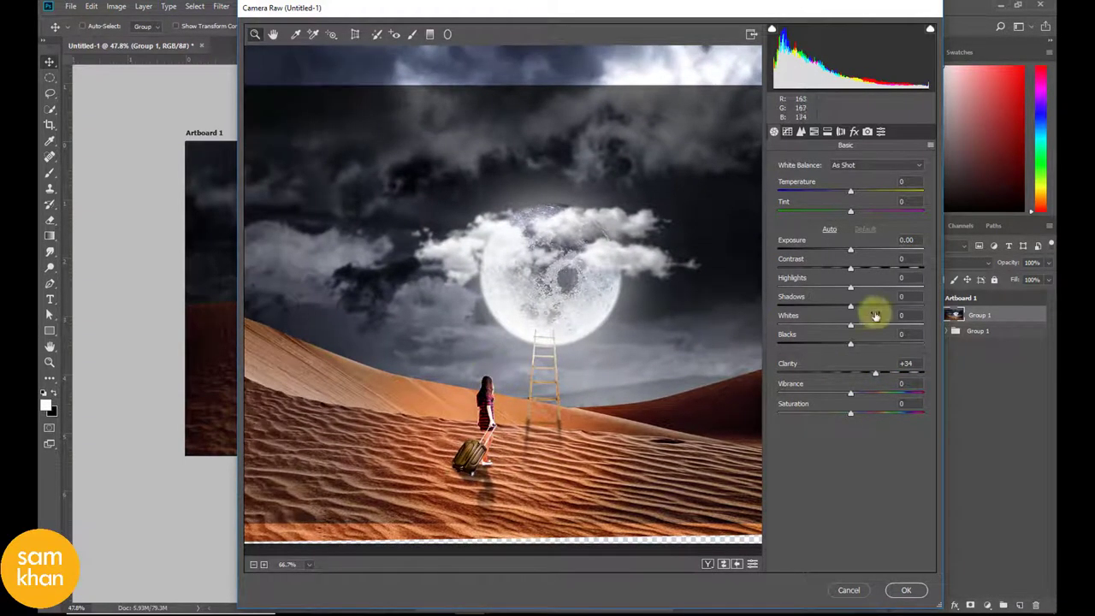
pyautogui.moveTo(874, 375); pyautogui.dragTo(850, 375)
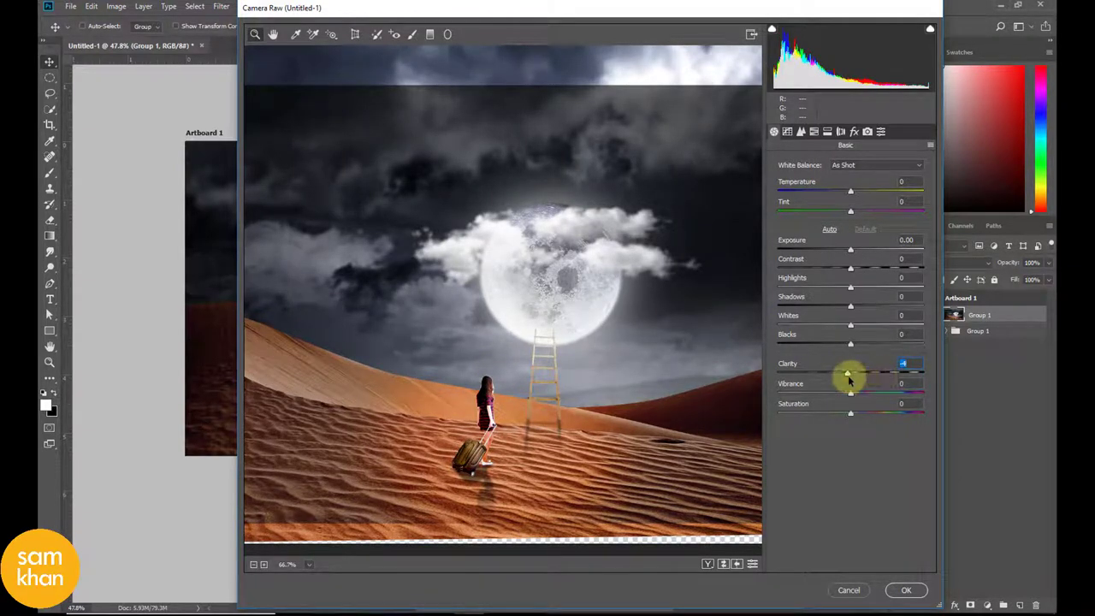
pyautogui.moveTo(849, 379)
pyautogui.mouseDown()
pyautogui.moveTo(871, 376)
pyautogui.moveTo(829, 392)
pyautogui.mouseUp()
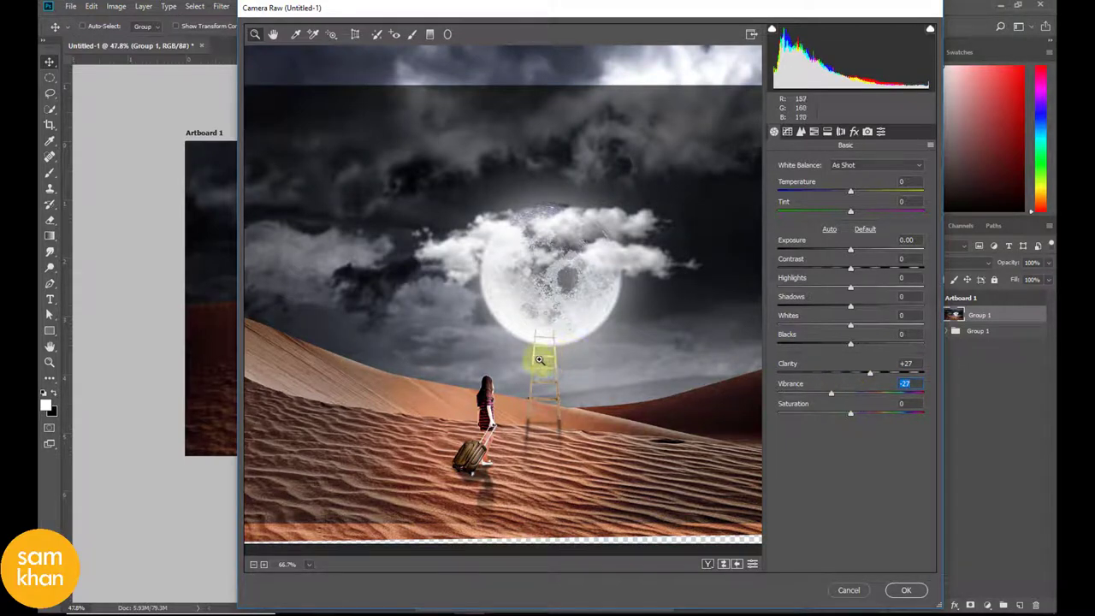
pyautogui.keyDown('alt'); pyautogui.click(503, 342); pyautogui.keyUp('alt')
pyautogui.keyDown('alt'); pyautogui.click(513, 343); pyautogui.keyUp('alt')
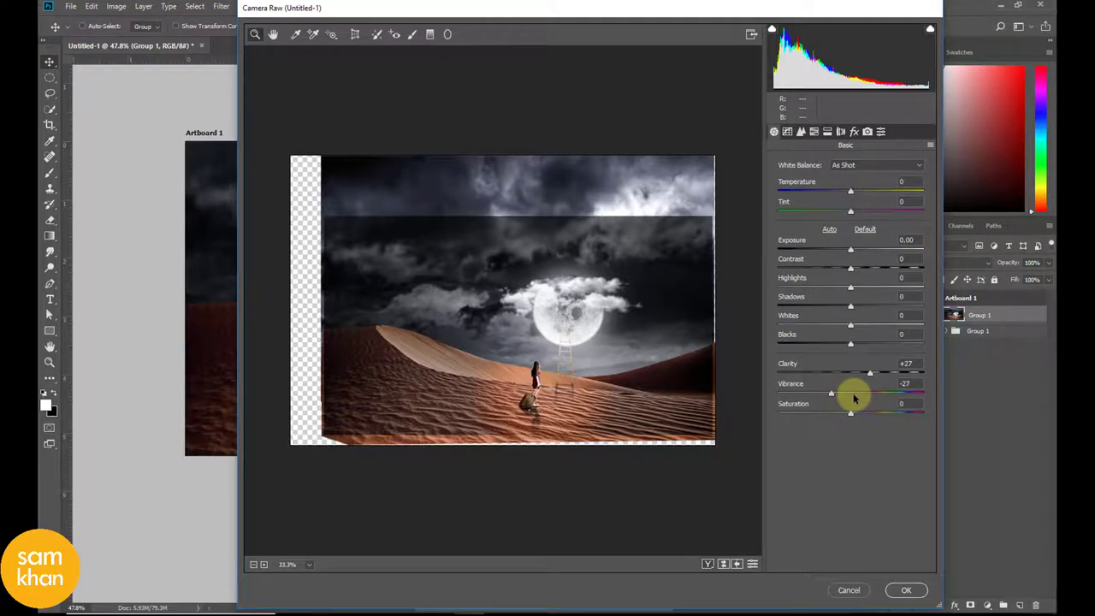
# Lower Vibrance to -18 and Exposure to -0.15.
pyautogui.moveTo(833, 392)
pyautogui.mouseDown()
pyautogui.moveTo(852, 396)
pyautogui.moveTo(848, 373)
pyautogui.moveTo(863, 378)
pyautogui.mouseUp()
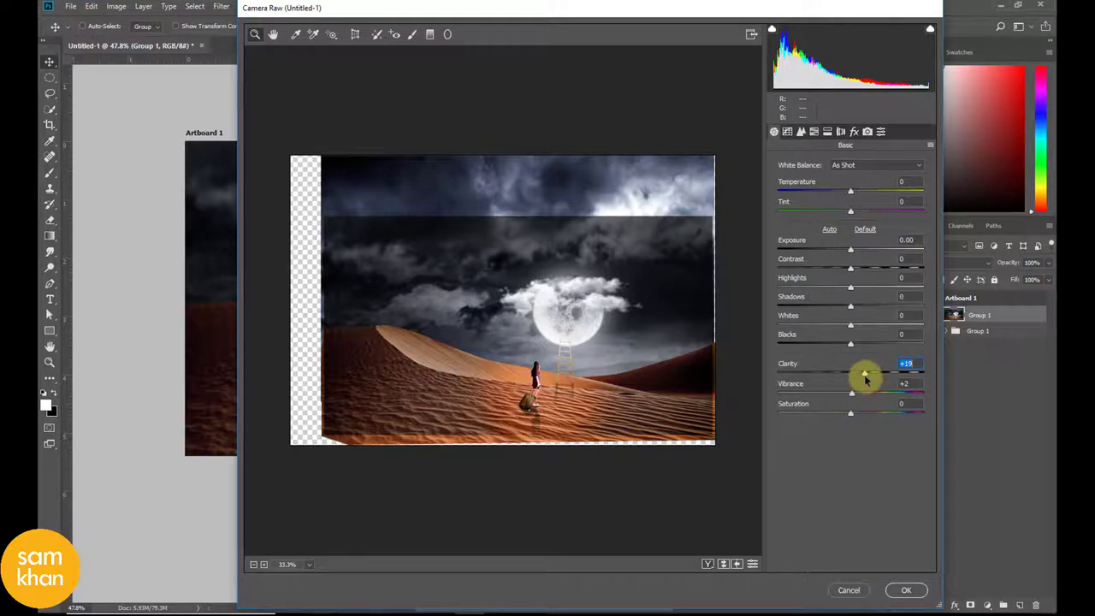
pyautogui.moveTo(852, 394); pyautogui.dragTo(842, 395)
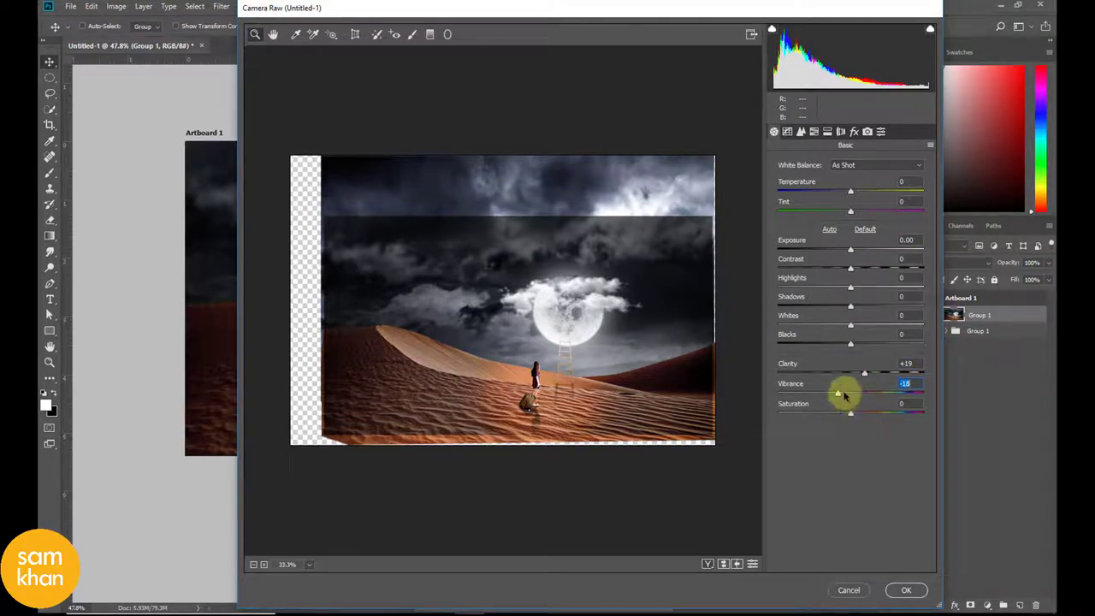
pyautogui.moveTo(851, 248); pyautogui.dragTo(848, 250)
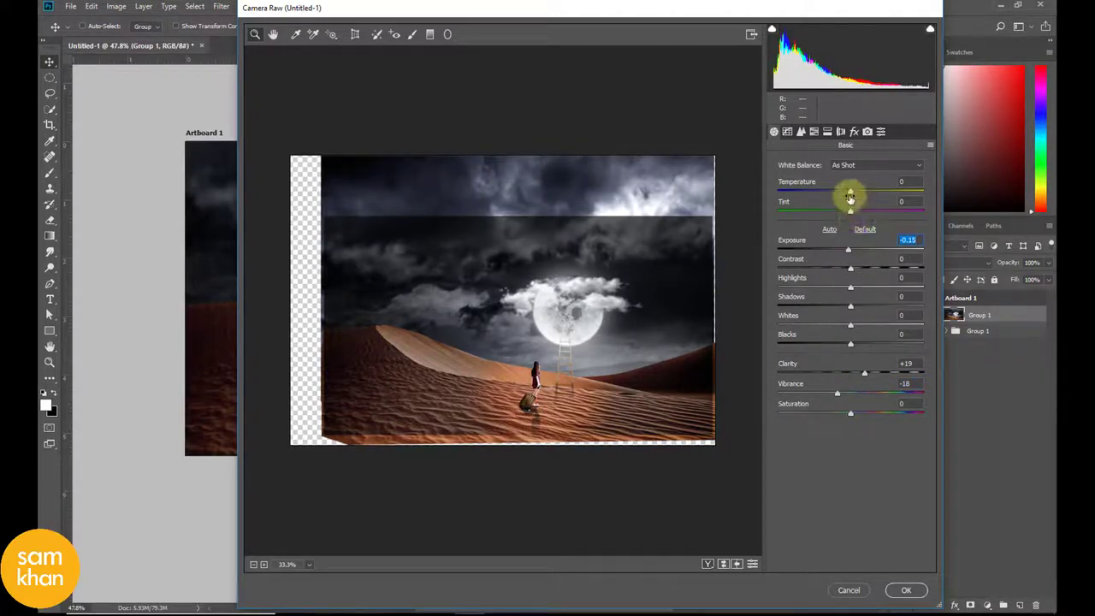
# Cool the white balance to Temperature -12 and Tint -18.
pyautogui.moveTo(850, 193); pyautogui.dragTo(871, 202)
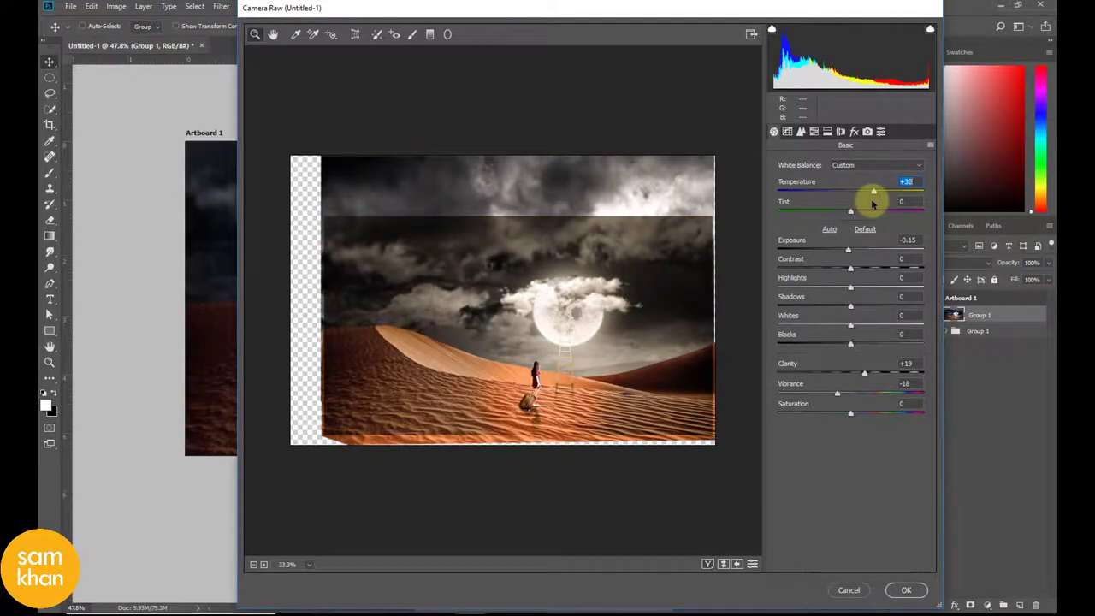
pyautogui.moveTo(873, 204); pyautogui.dragTo(832, 202)
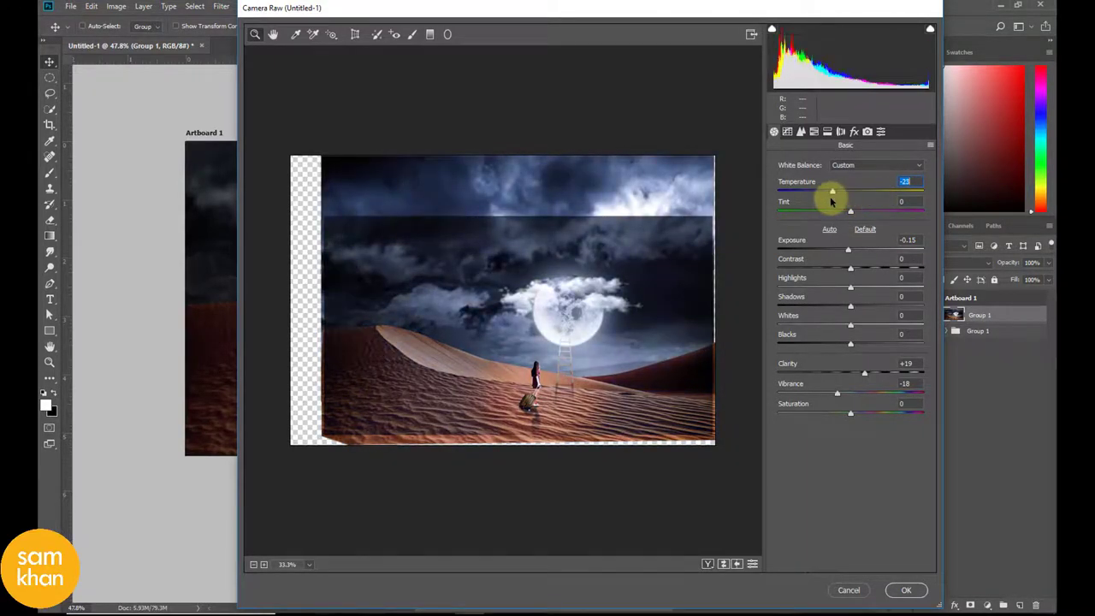
pyautogui.moveTo(832, 201); pyautogui.dragTo(836, 205)
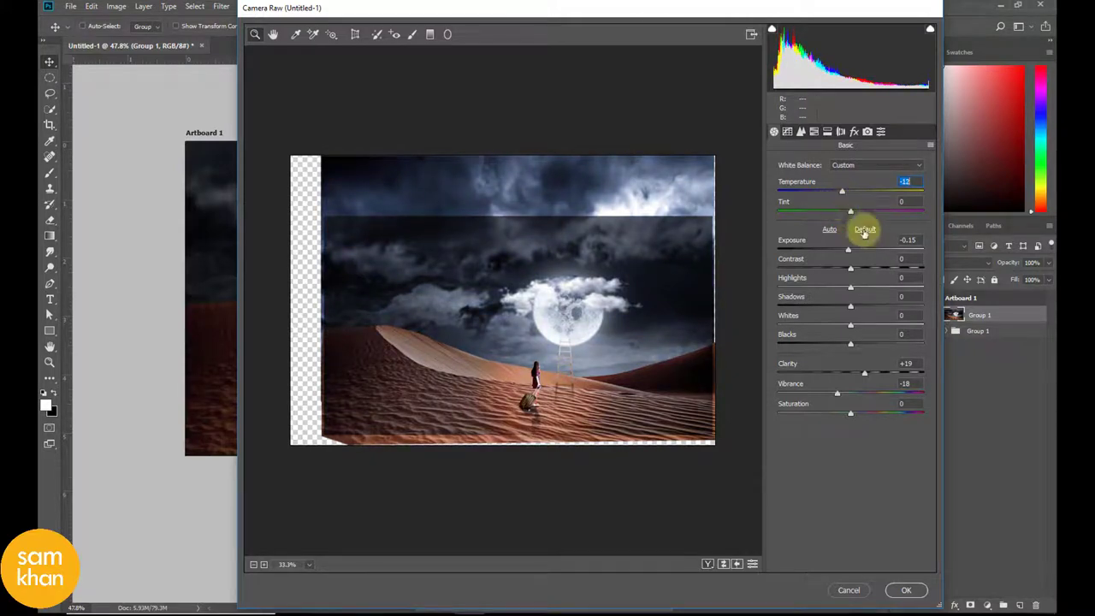
pyautogui.moveTo(851, 211)
pyautogui.mouseDown()
pyautogui.moveTo(830, 215)
pyautogui.moveTo(867, 221)
pyautogui.moveTo(838, 224)
pyautogui.mouseUp()
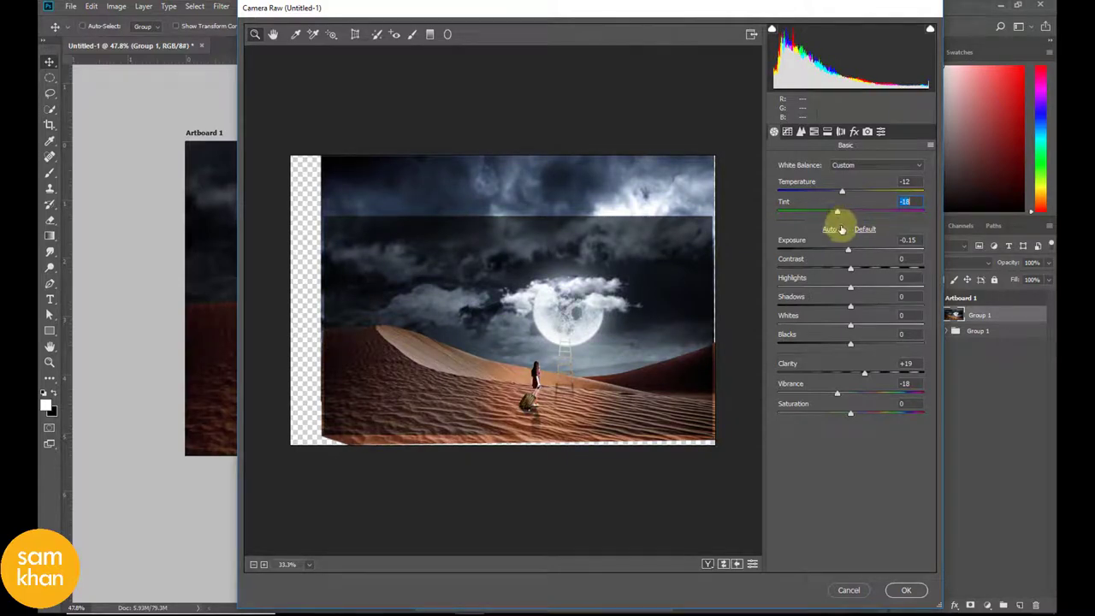
# Add Dehaze +11 and a Post Crop Vignetting Amount of -33.
pyautogui.click(854, 131)
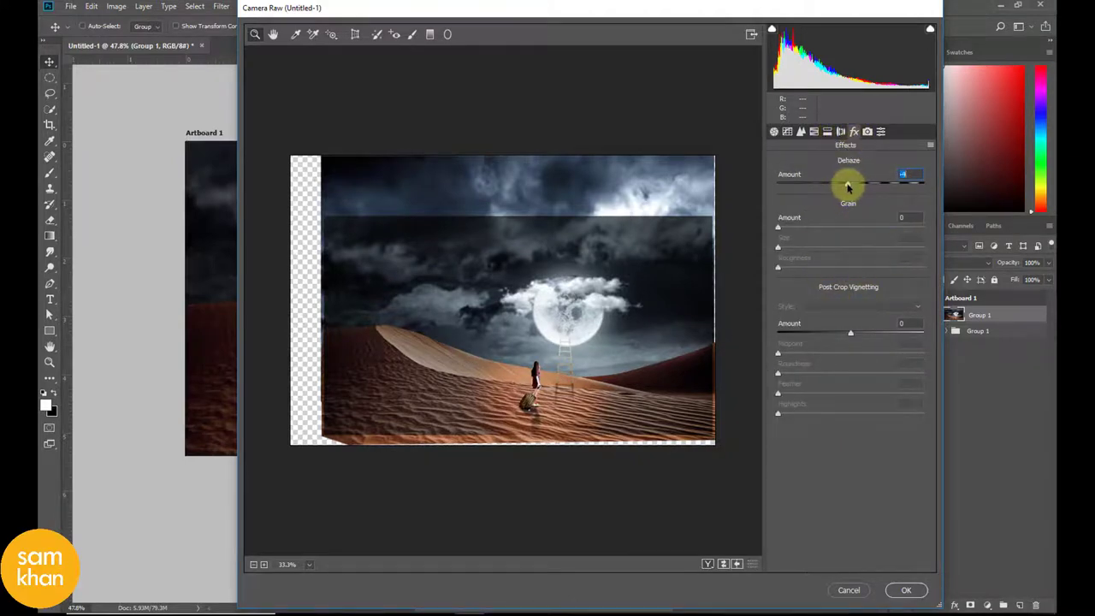
pyautogui.moveTo(847, 187)
pyautogui.mouseDown()
pyautogui.moveTo(899, 190)
pyautogui.moveTo(857, 187)
pyautogui.mouseUp()
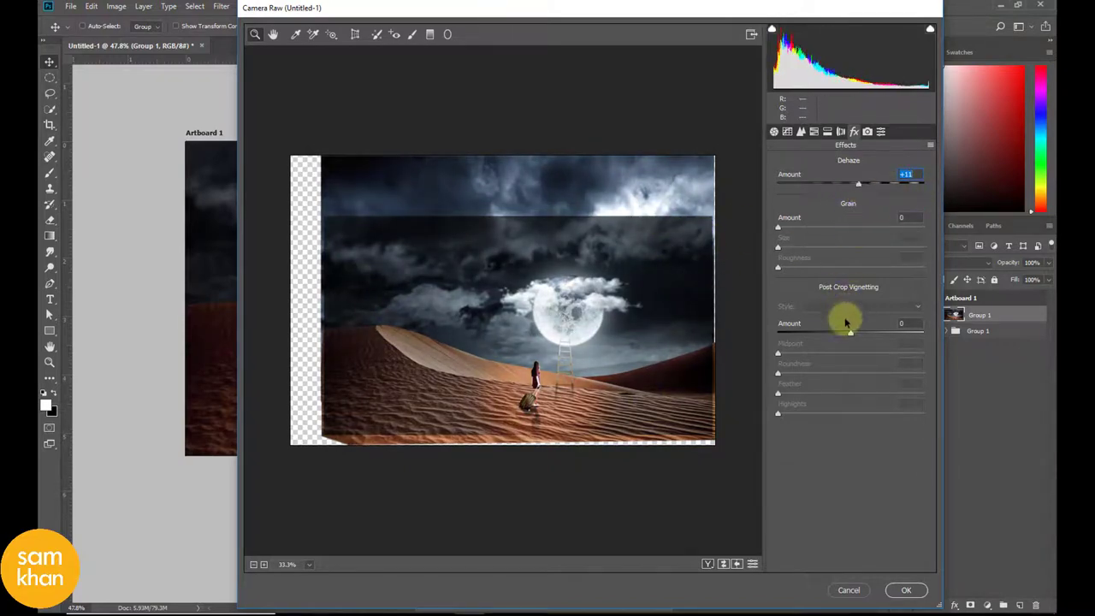
pyautogui.moveTo(850, 333)
pyautogui.mouseDown()
pyautogui.moveTo(914, 336)
pyautogui.moveTo(816, 336)
pyautogui.moveTo(838, 337)
pyautogui.moveTo(827, 336)
pyautogui.moveTo(821, 354)
pyautogui.moveTo(851, 355)
pyautogui.moveTo(844, 369)
pyautogui.moveTo(865, 374)
pyautogui.moveTo(850, 374)
pyautogui.mouseUp()
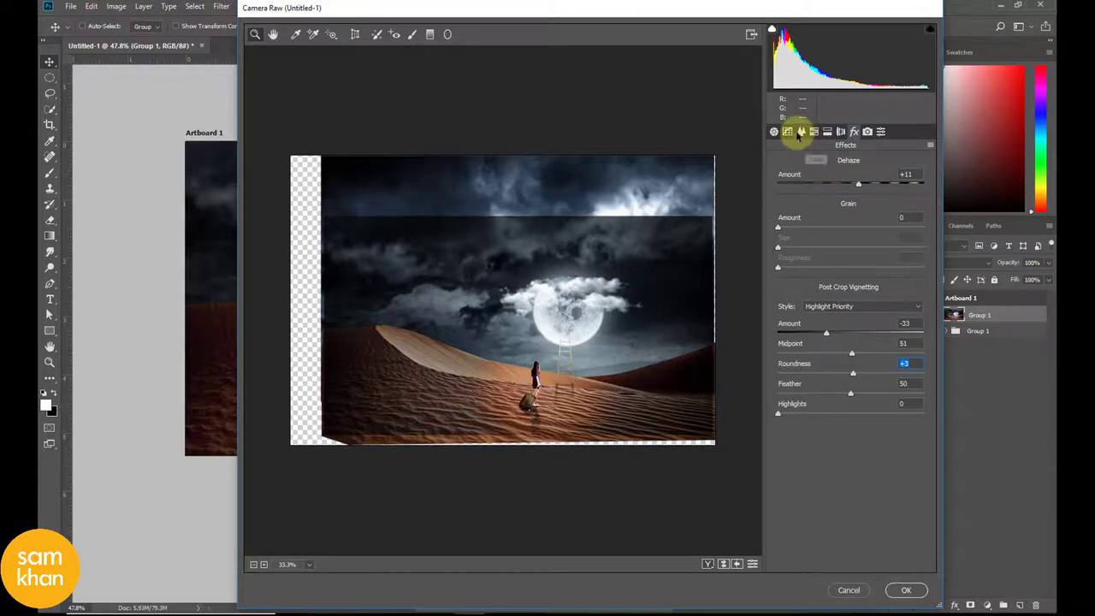
# Adjust Basic to Temperature -11 and Saturation -6, then apply the Camera Raw grade.
pyautogui.click(800, 133)
pyautogui.click(787, 131)
pyautogui.click(773, 130)
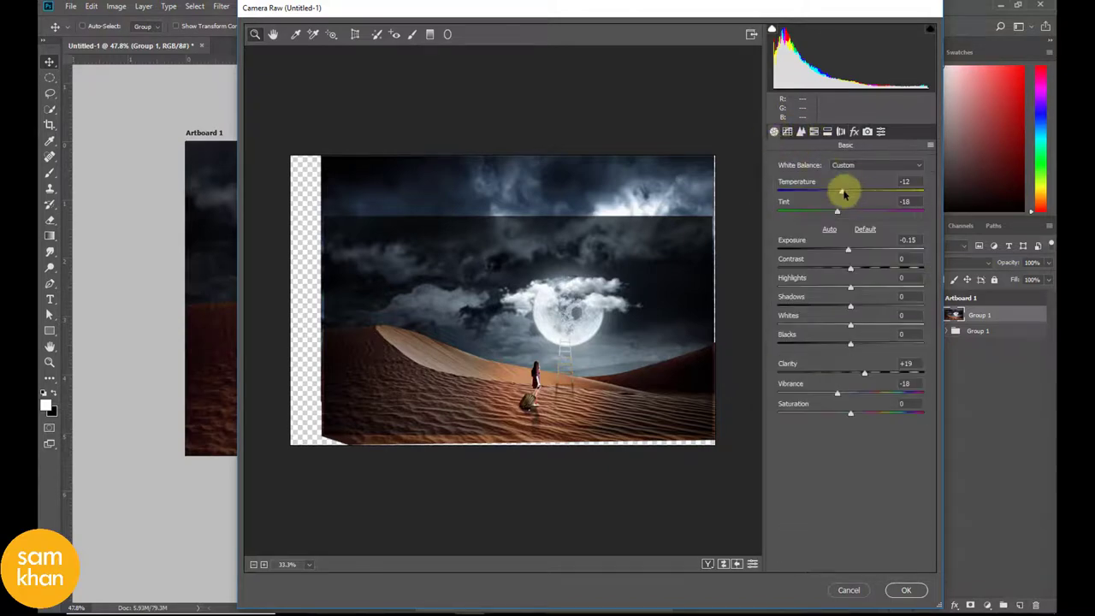
pyautogui.moveTo(843, 193)
pyautogui.mouseDown()
pyautogui.moveTo(865, 206)
pyautogui.moveTo(845, 207)
pyautogui.mouseUp()
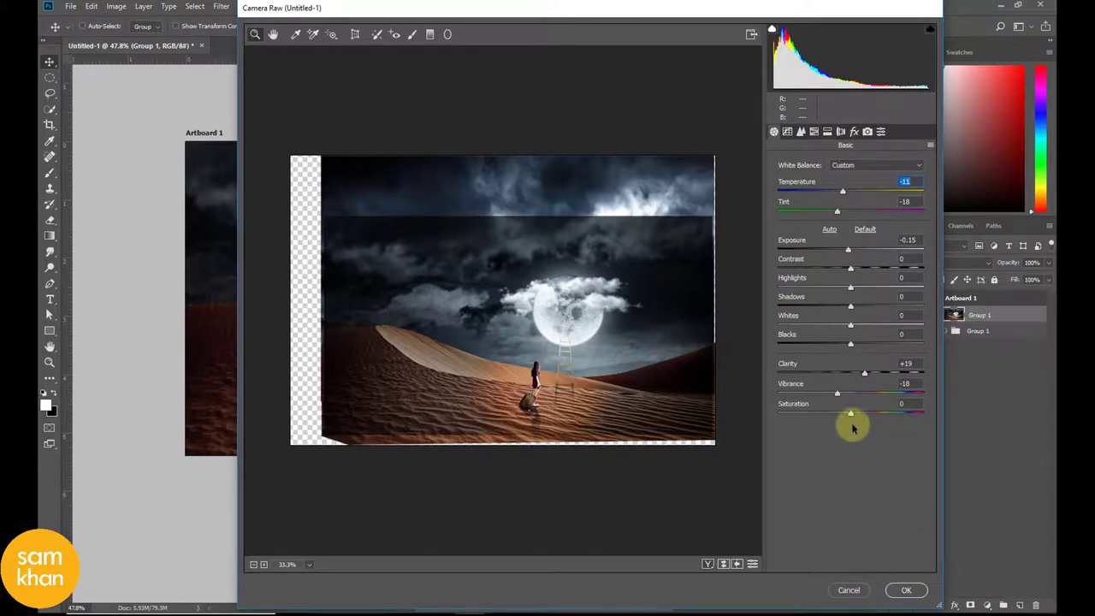
pyautogui.moveTo(855, 415); pyautogui.dragTo(850, 419)
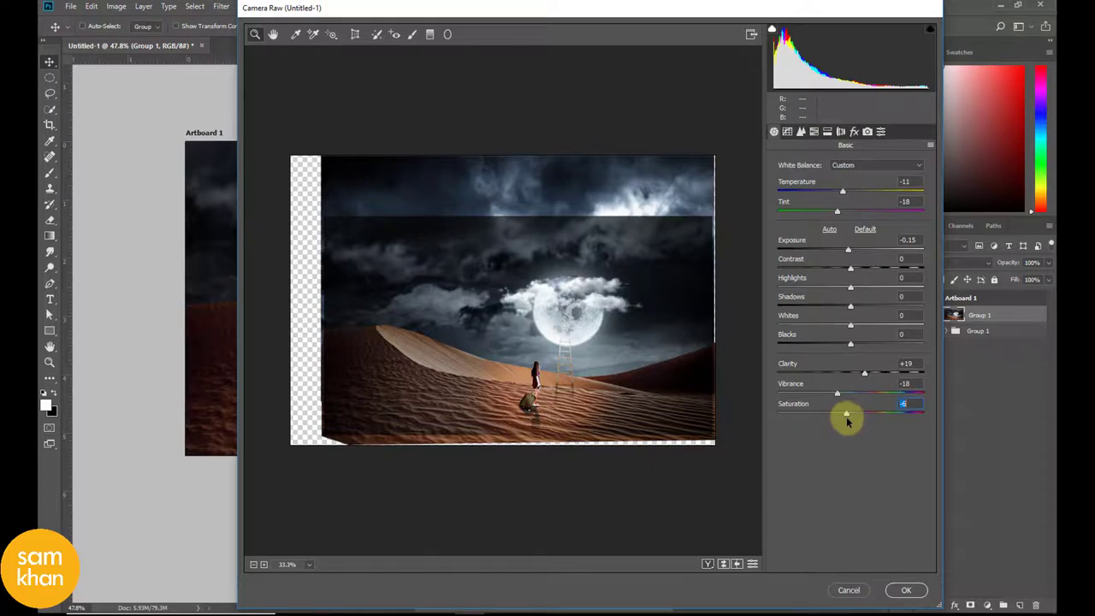
pyautogui.click(905, 591)
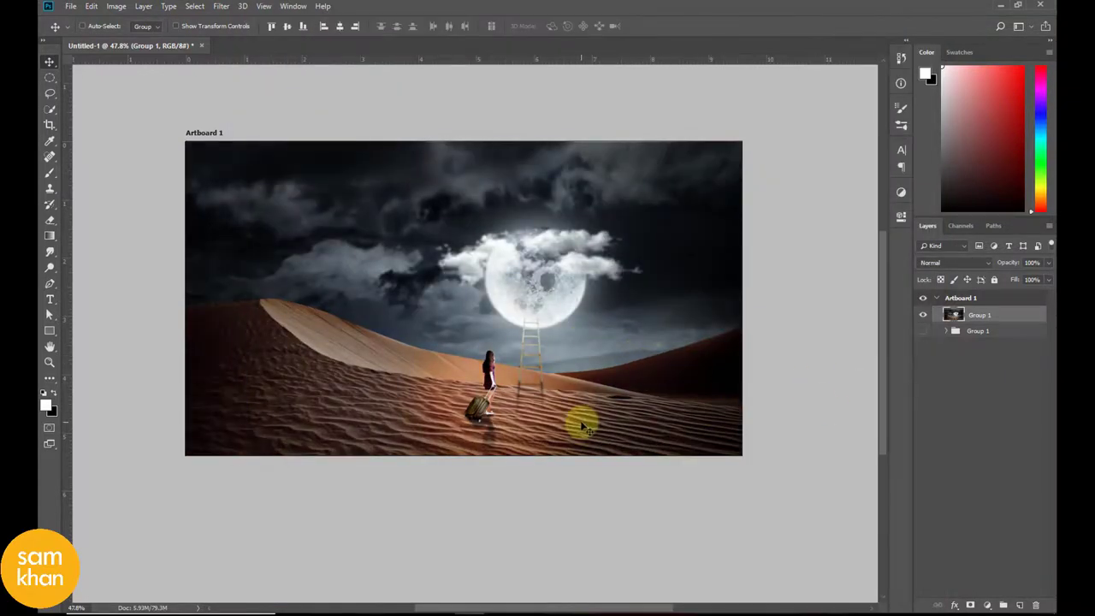
# Compare Group 1 hidden and shown, then view the composite full screen, fitted to the window.
pyautogui.scroll(2, 576, 420)
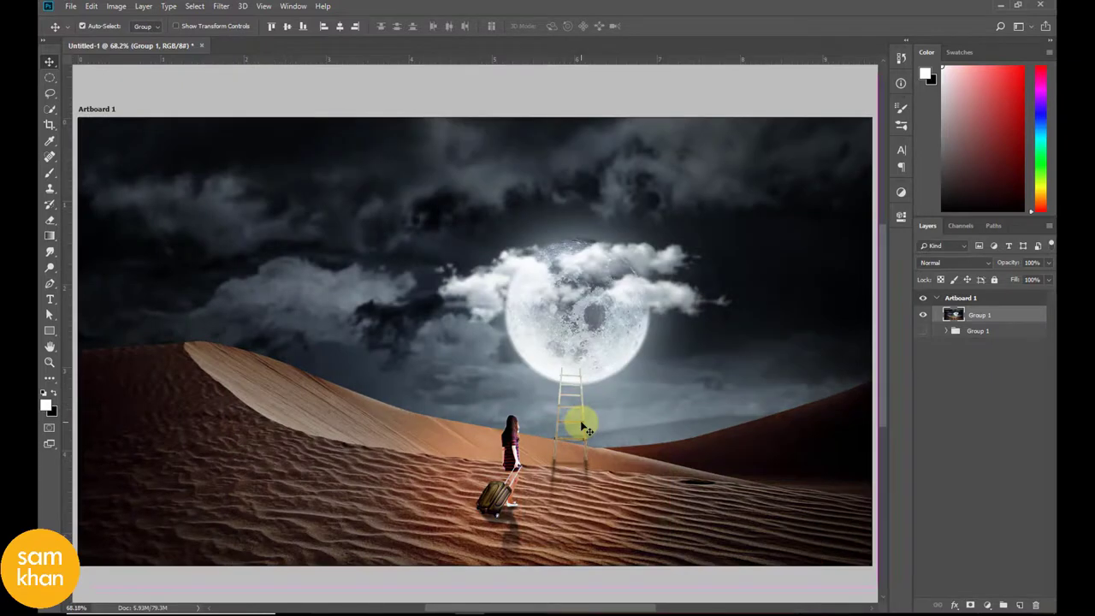
pyautogui.click(924, 316)
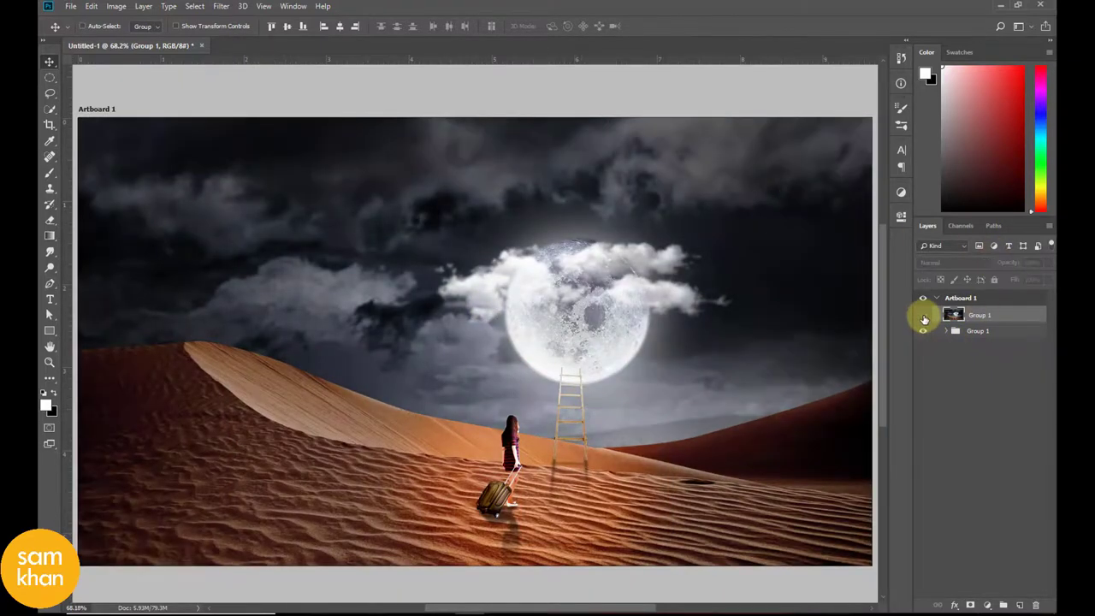
pyautogui.click(923, 317)
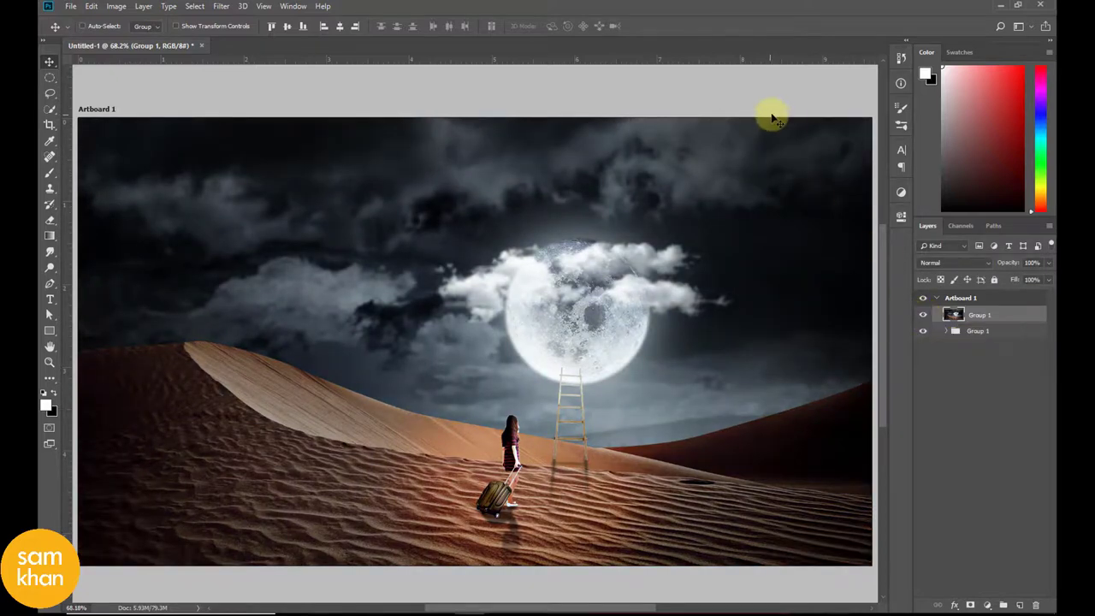
pyautogui.press('Tab')
pyautogui.hotkey('ctrl', '0')
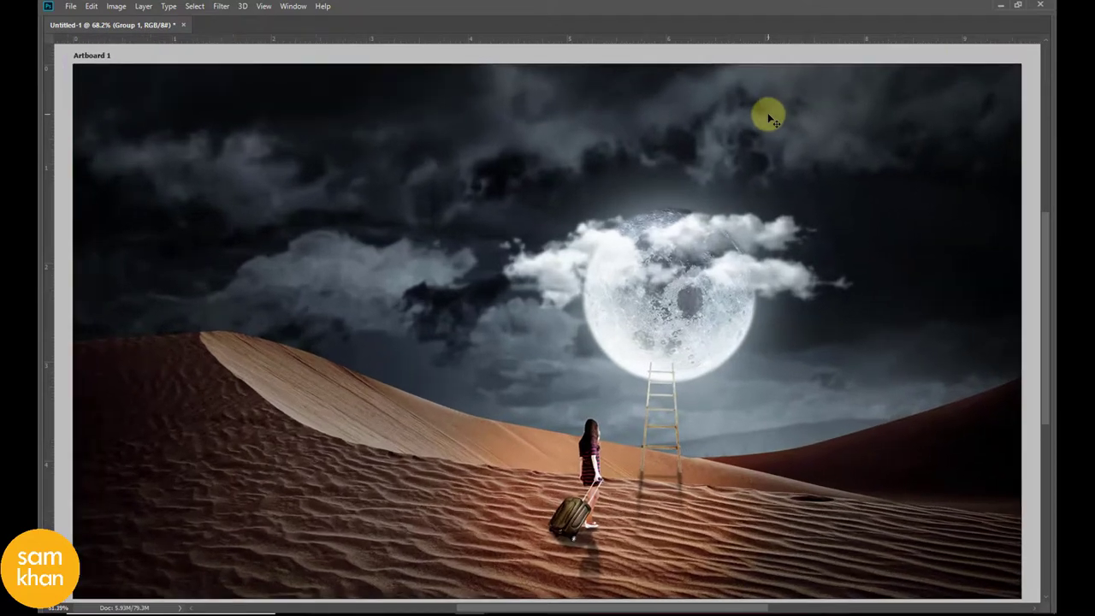